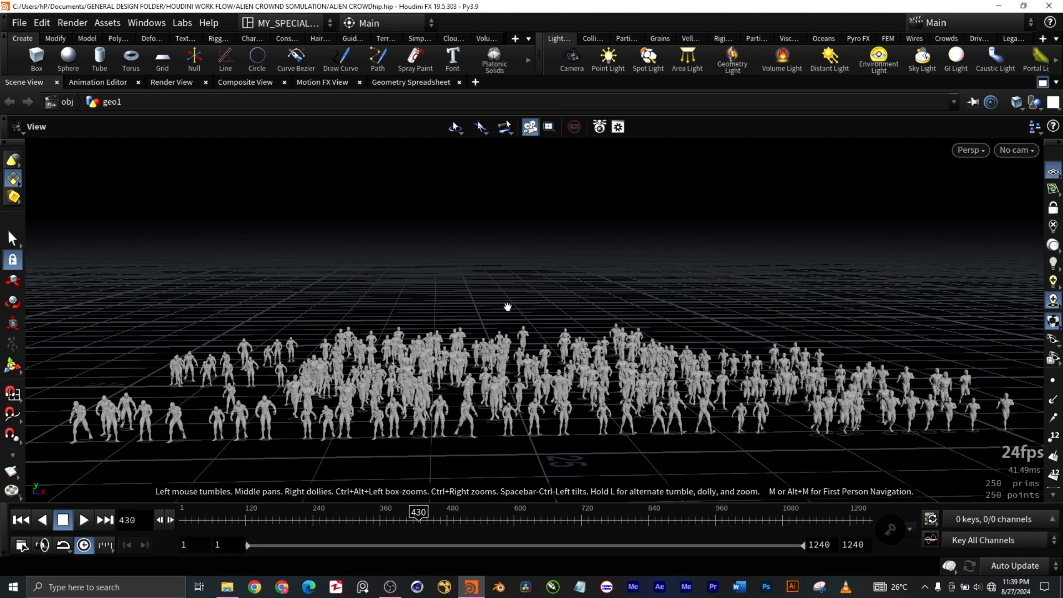
Step: Restore the split layout from the maximized scene view and bring the whole geo1 node network into view
left_click(1043, 83)
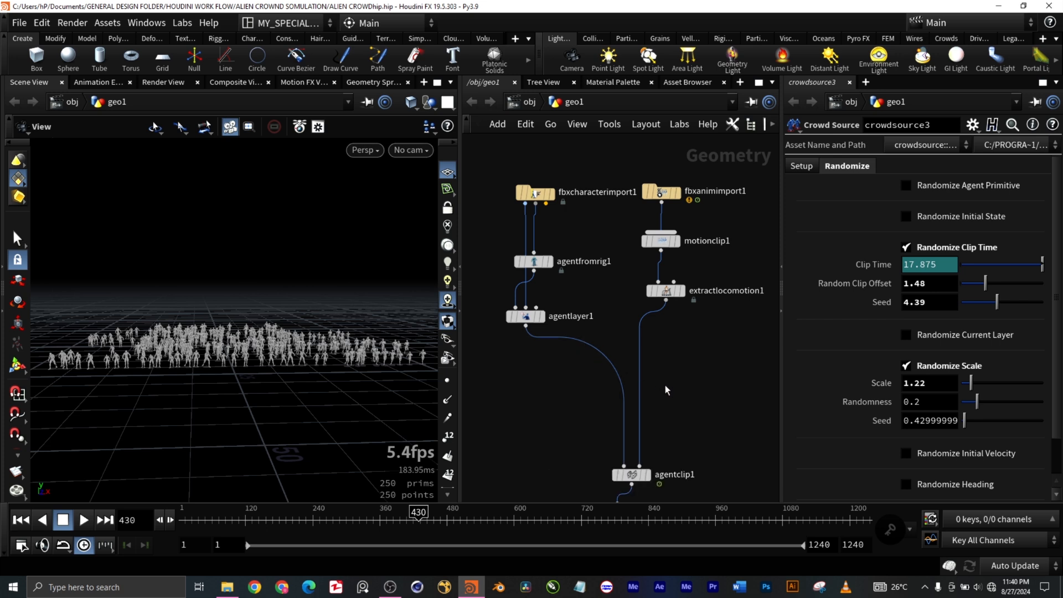
scroll(665, 385, "down", 5)
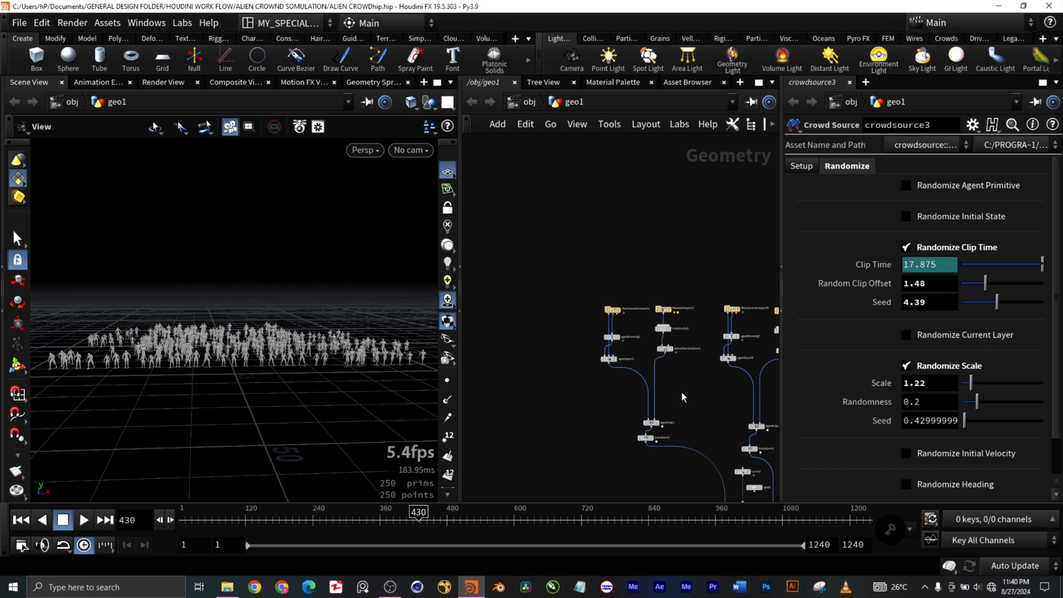
middle_click_drag(682, 392, 613, 370)
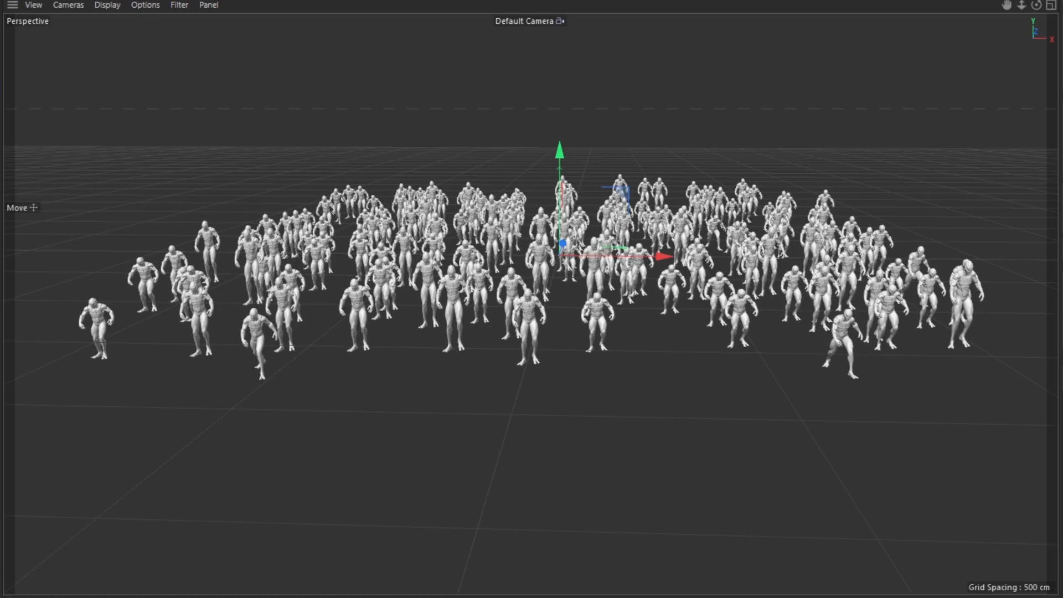
Step: Select the fbxcharacterimport1 node and check the files offered for its FBX File parameter
left_click_drag(512, 210, 648, 301)
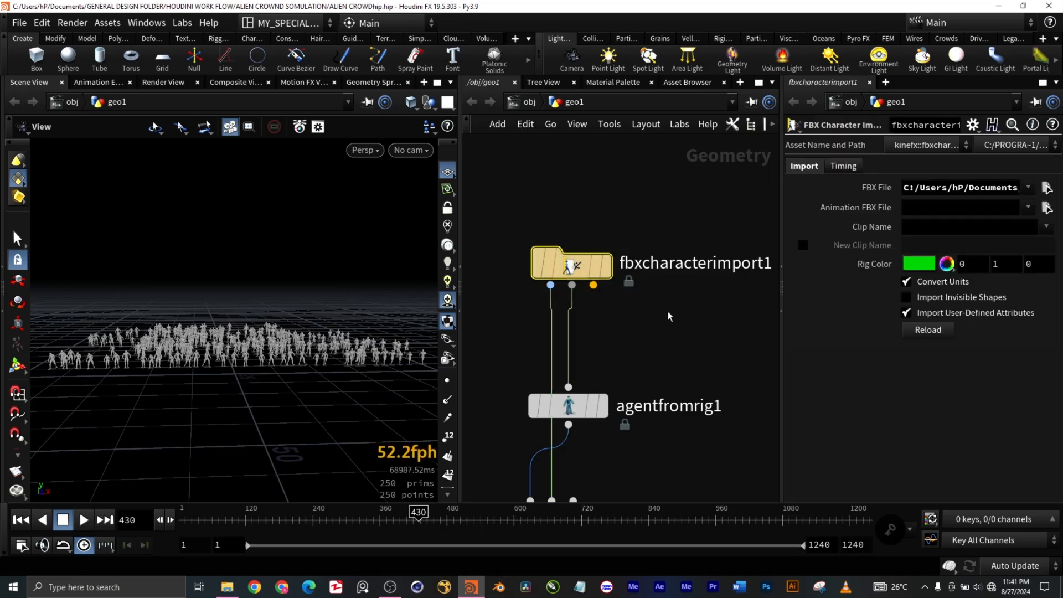
scroll(685, 342, "down", 3)
middle_click_drag(695, 331, 634, 326)
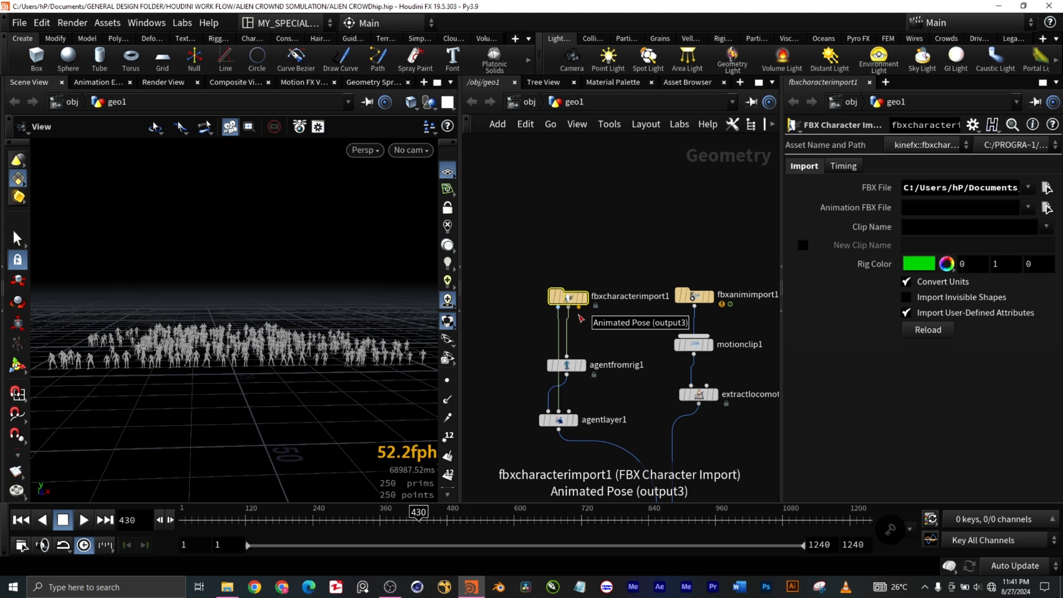
left_click(1028, 188)
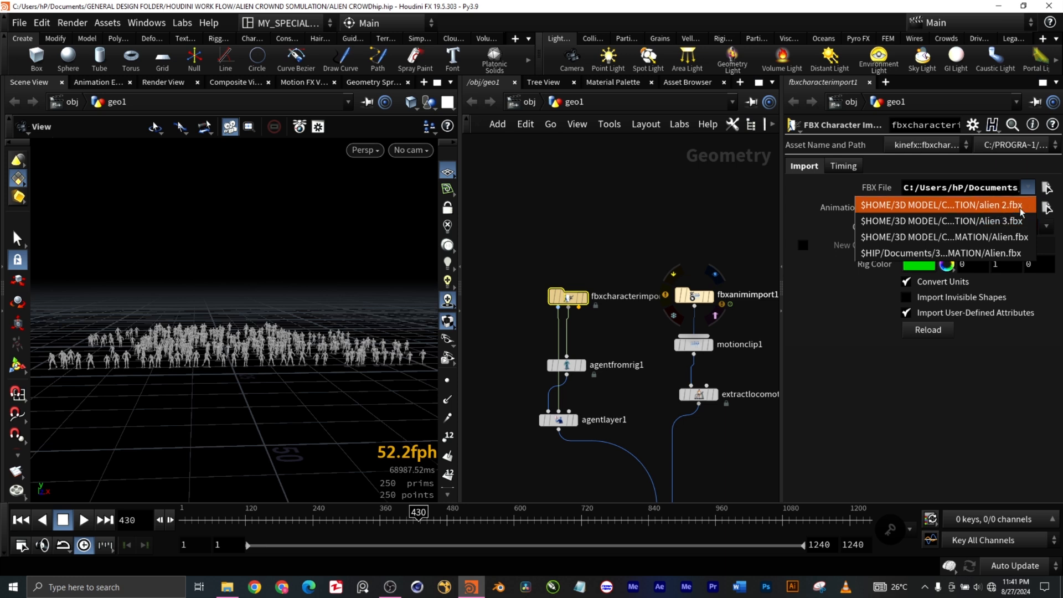
left_click(850, 414)
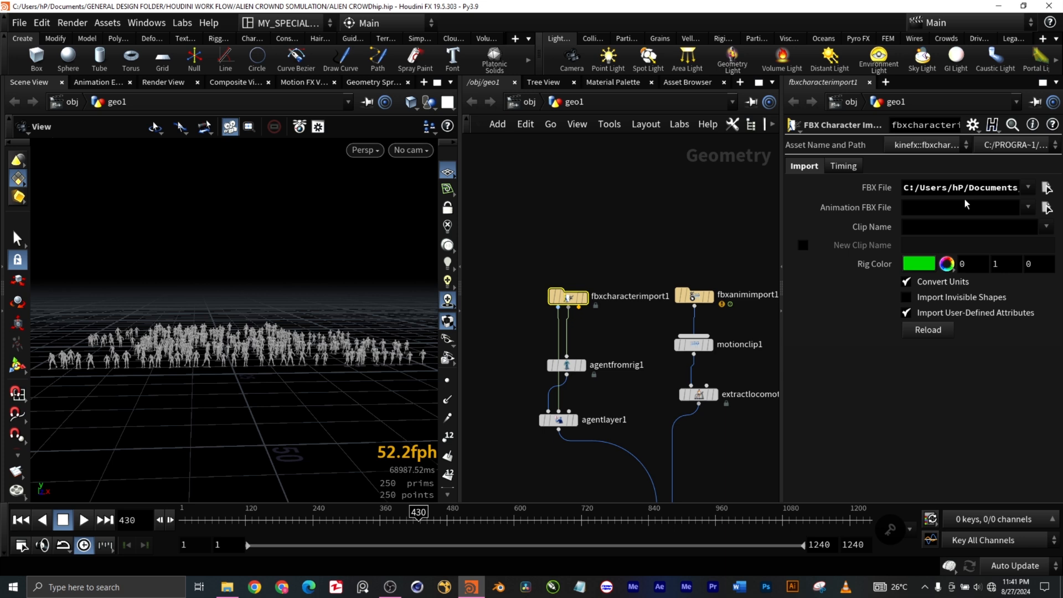
Step: Select the agentfromrig1 node to inspect its parameters and display its output in the scene view
scroll(616, 334, "up", 1)
middle_click_drag(616, 334, 608, 287)
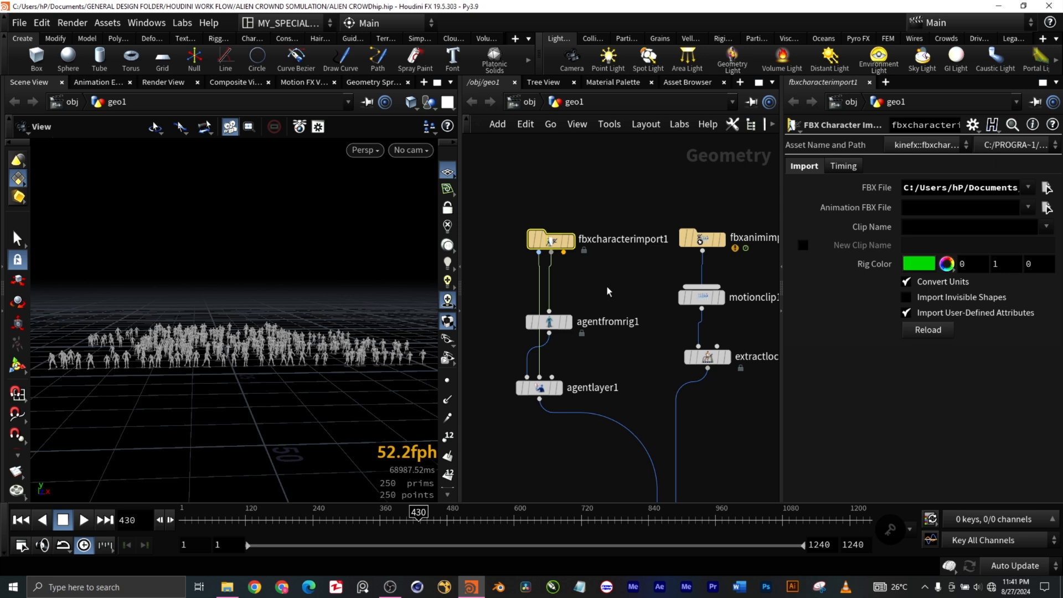
left_click_drag(595, 350, 549, 310)
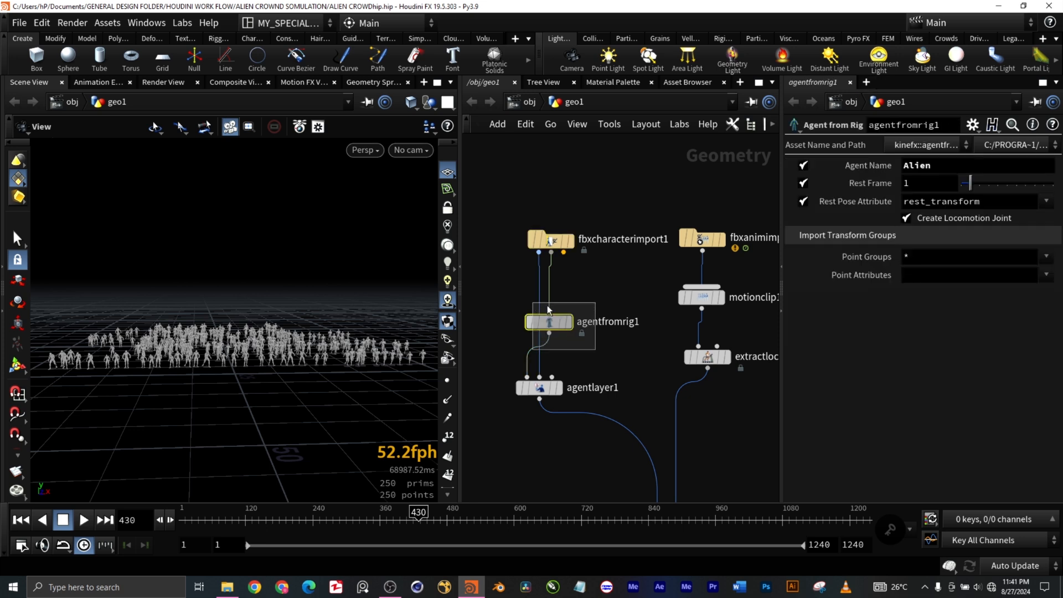
left_click(567, 322)
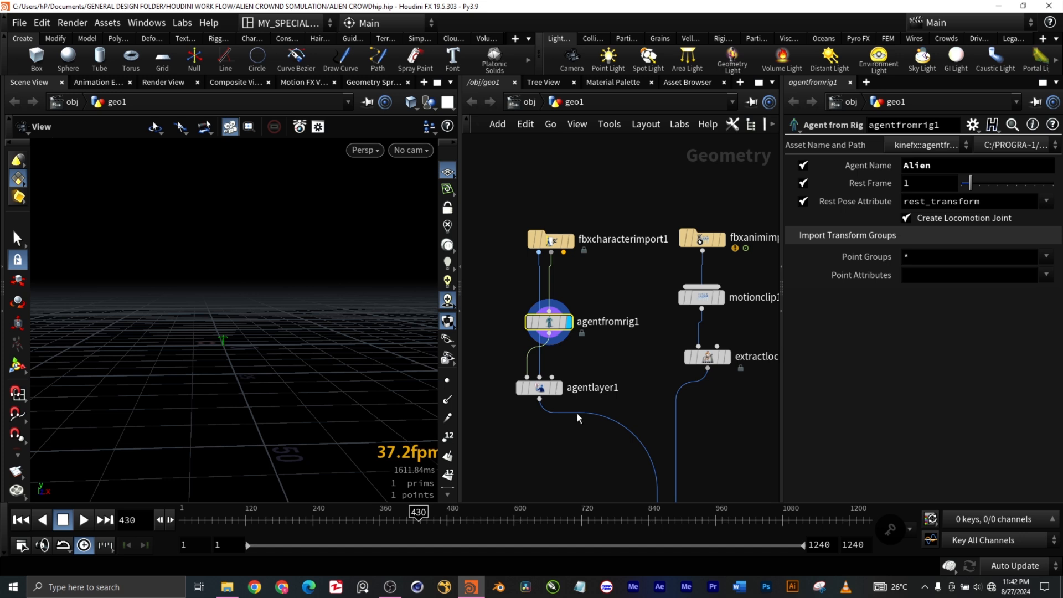
Step: Select and display the agentlayer1 node, with the alien character enlarged in the scene view
left_click(559, 391)
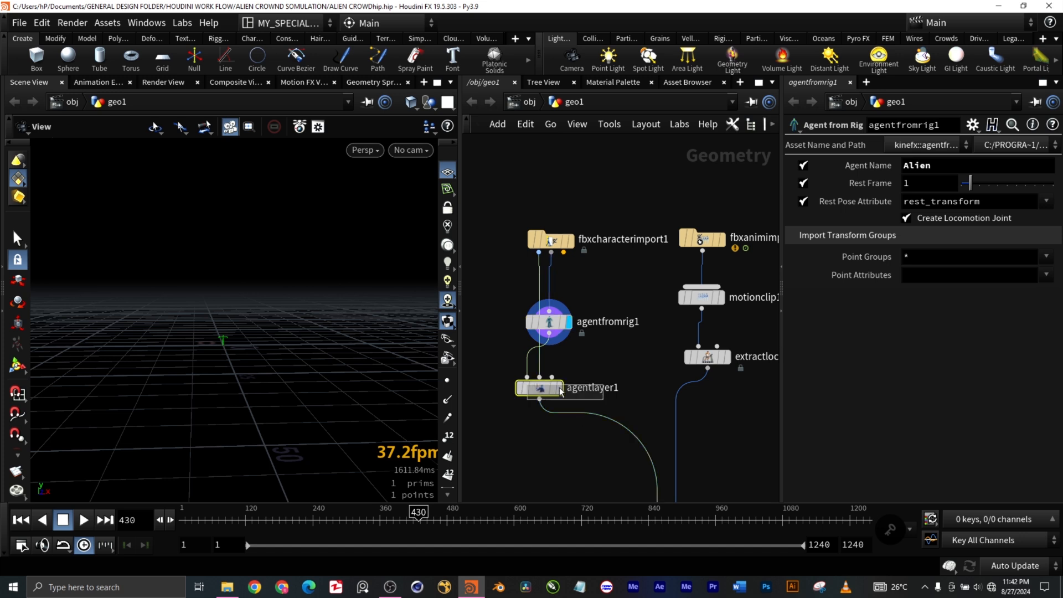
left_click(559, 389)
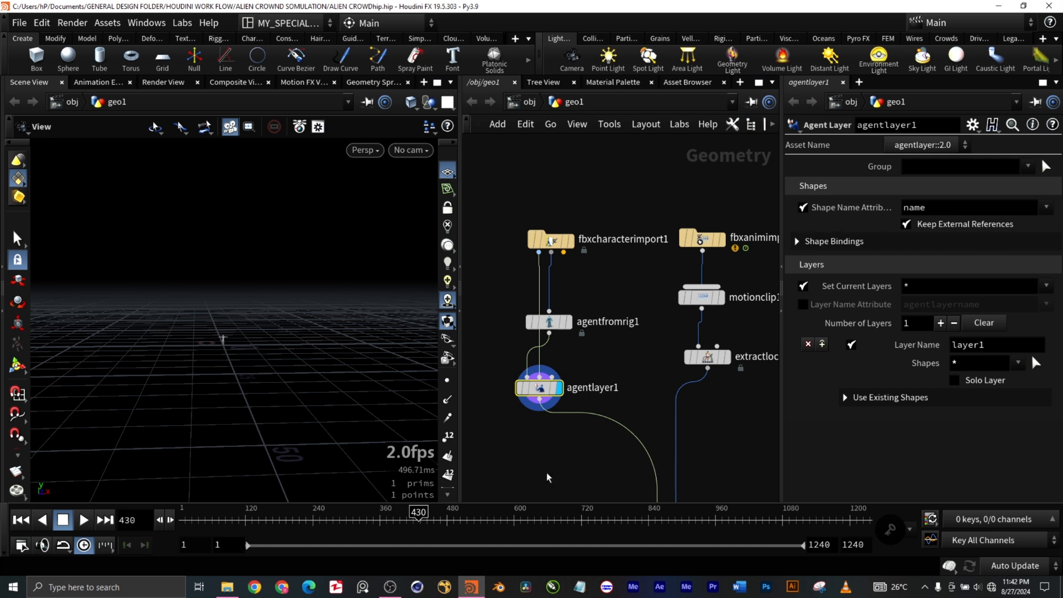
middle_click_drag(559, 451, 556, 368)
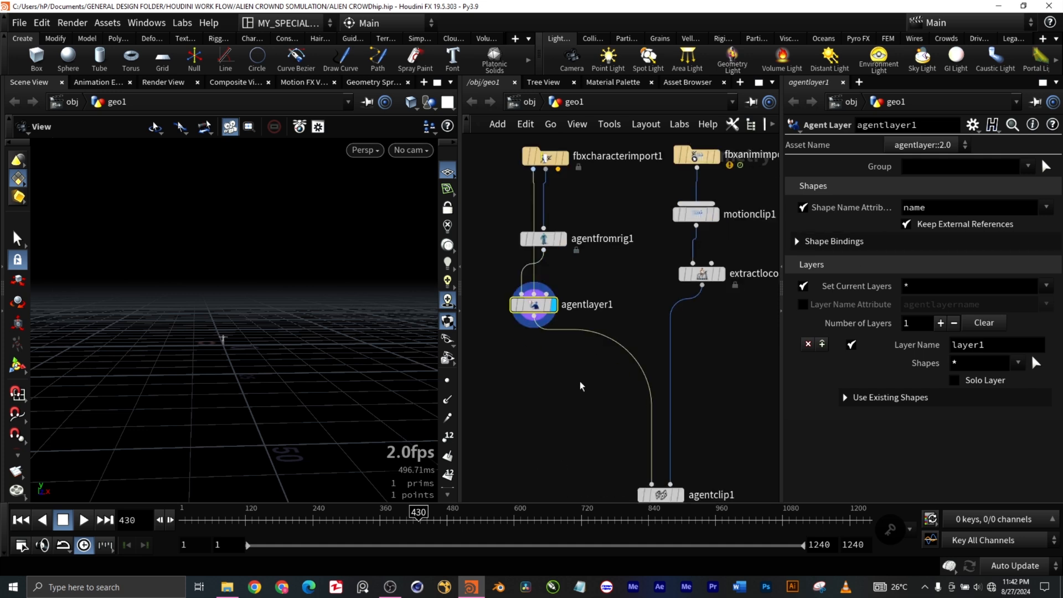
scroll(582, 386, "down", 1)
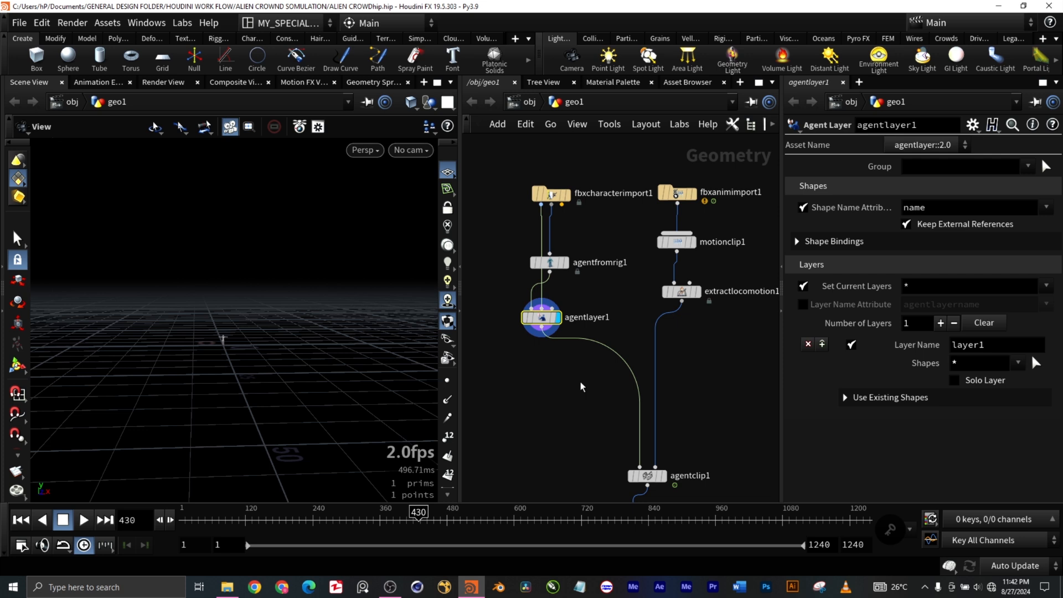
scroll(239, 339, "up", 10)
scroll(235, 326, "up", 5)
scroll(238, 345, "down", 12)
scroll(241, 347, "up", 2)
scroll(241, 348, "up", 1)
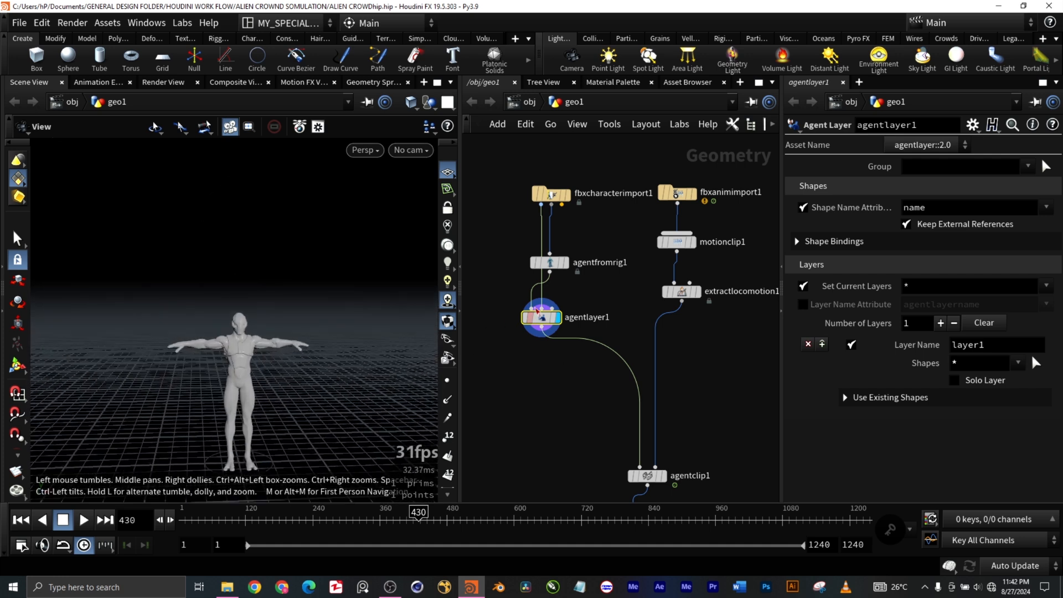
Step: Compare the agentfromrig1 skeleton with the agentlayer1 character by displaying each node in turn
left_click(566, 264)
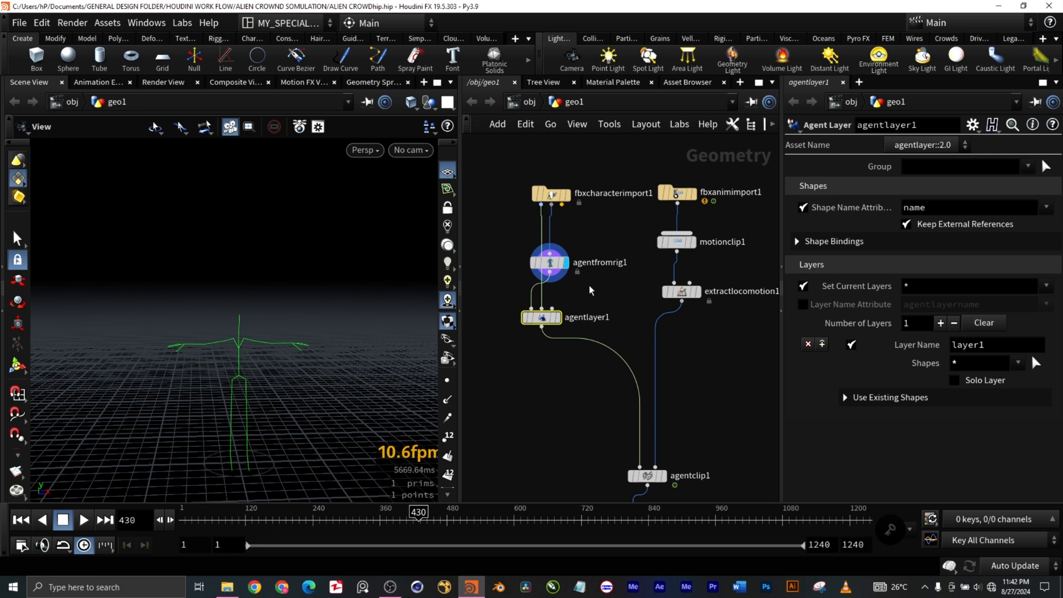
left_click(558, 318)
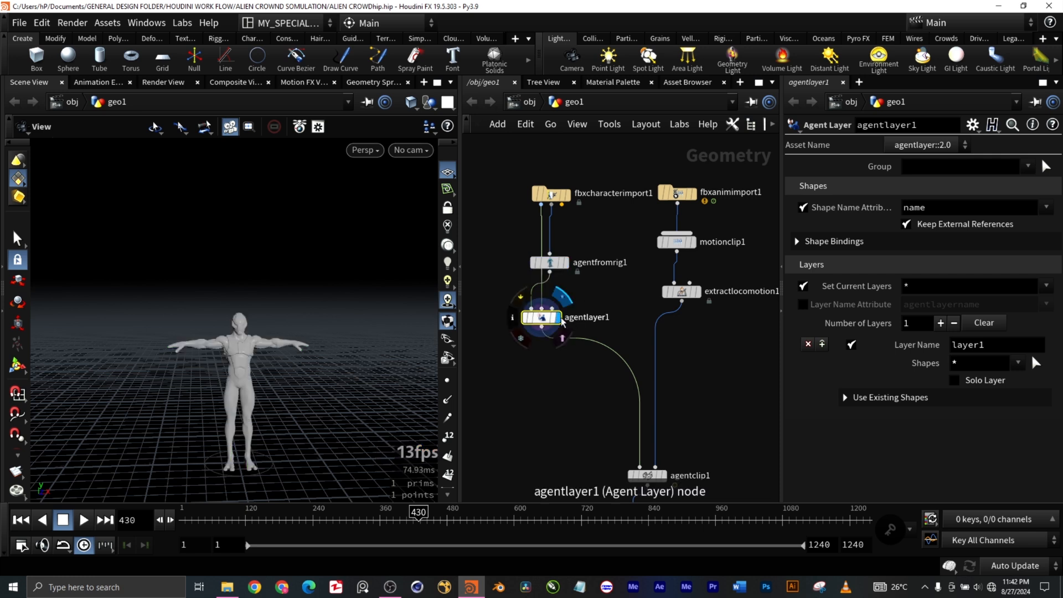
scroll(266, 424, "up", 1)
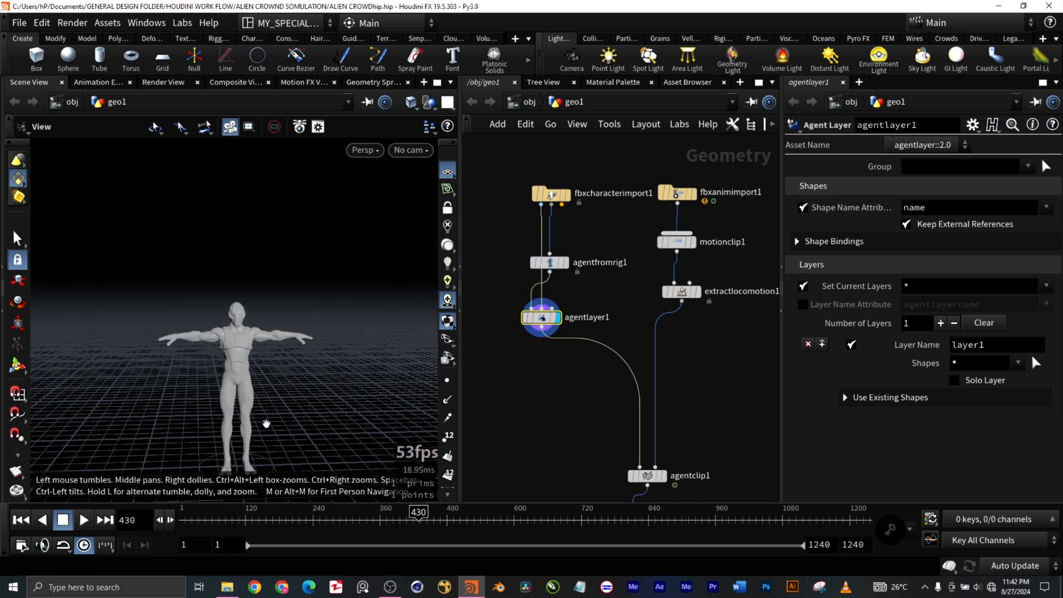
middle_click_drag(324, 445, 304, 387)
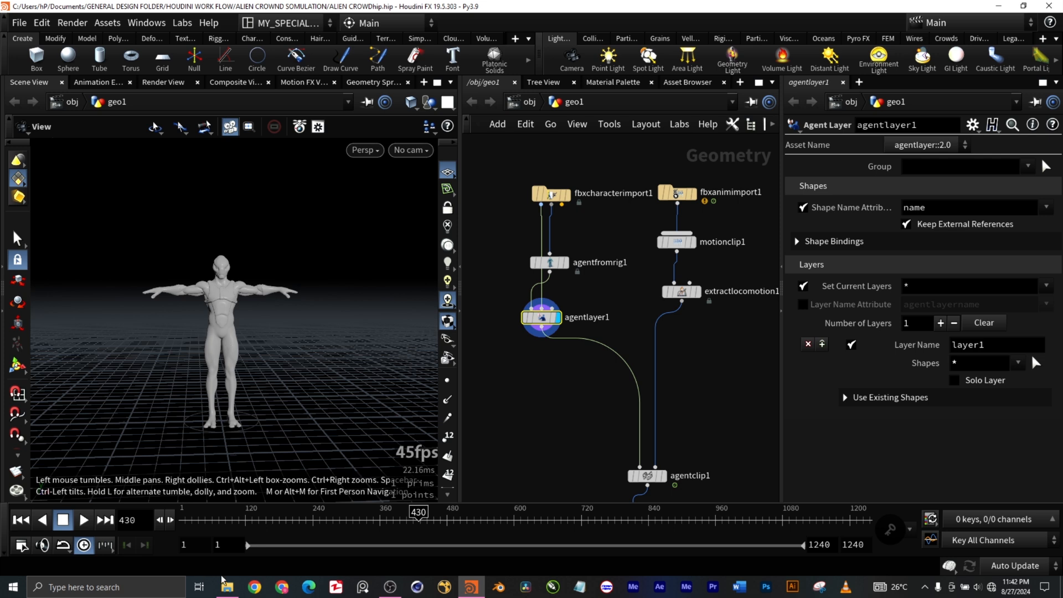
Step: Set the current frame of the timeline to 1
left_click(213, 512)
left_click_drag(213, 511, 188, 513)
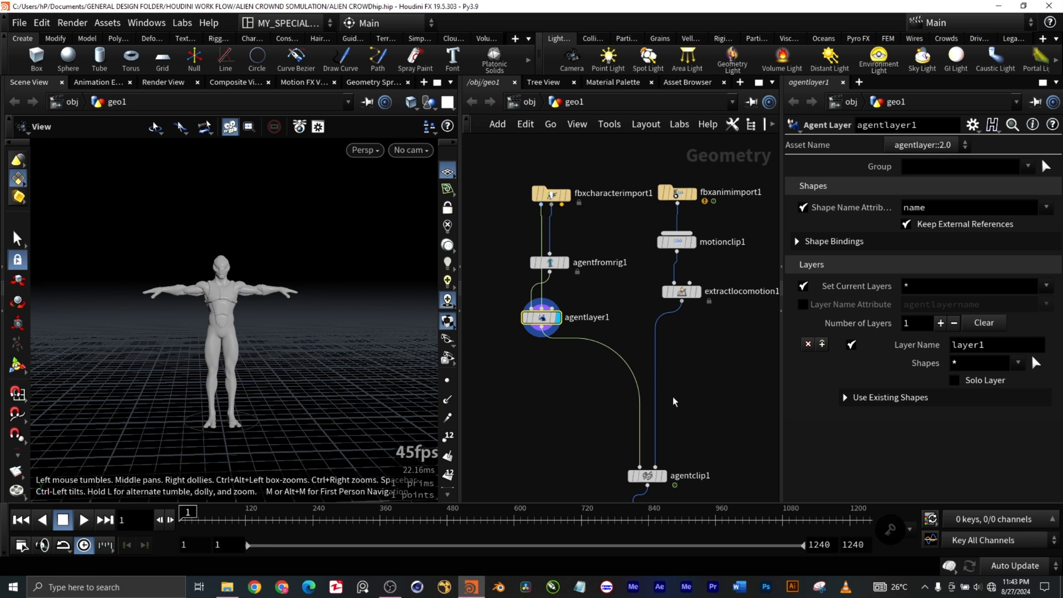
Step: Select the fbxanimimport1 node and check the files offered for its FBX File parameter
middle_click_drag(715, 380, 695, 384)
left_click_drag(623, 160, 700, 212)
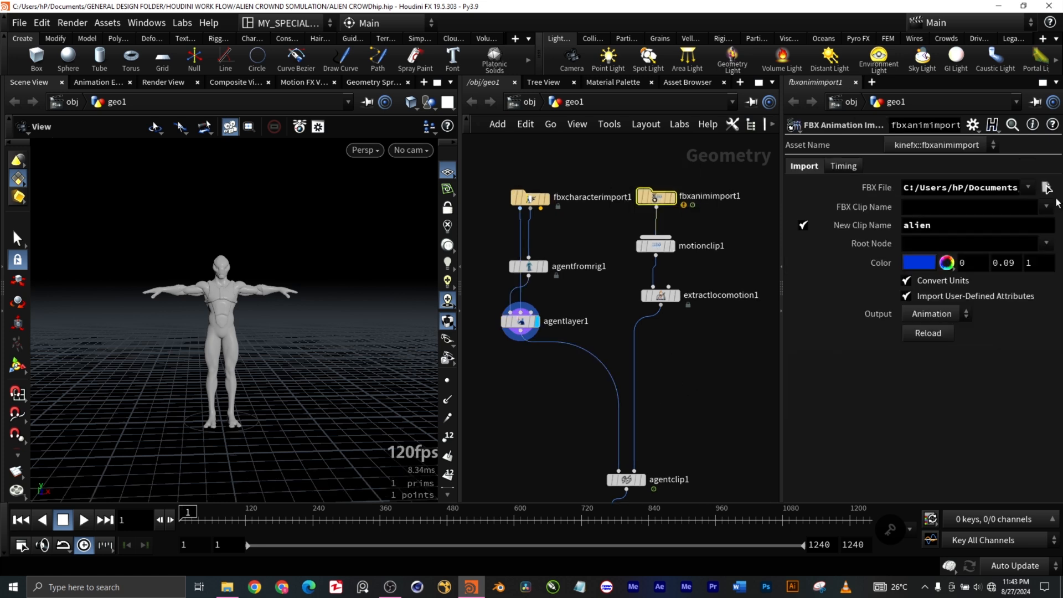
left_click(1027, 188)
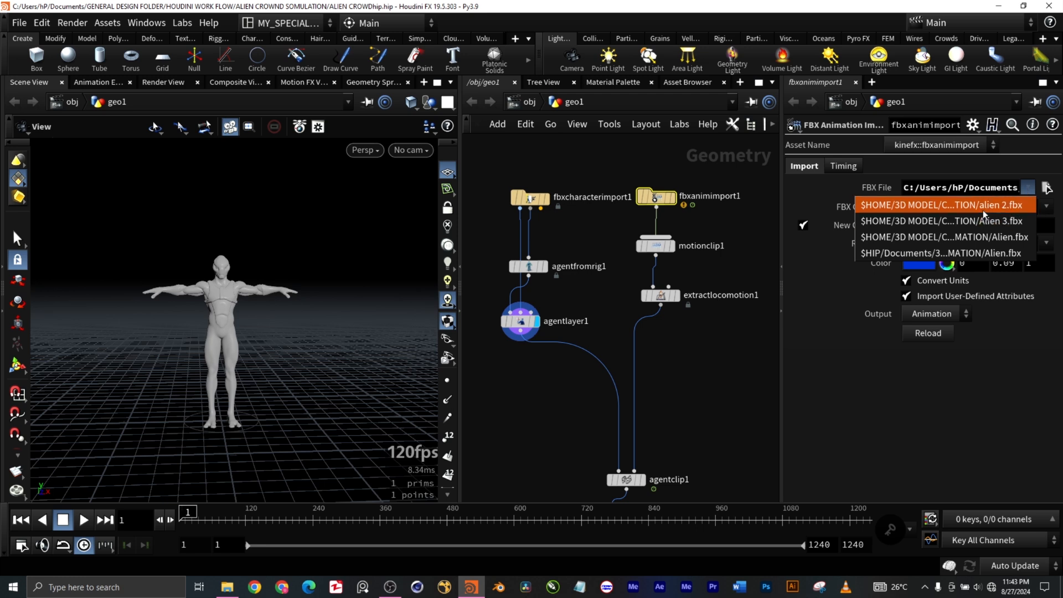
left_click(837, 369)
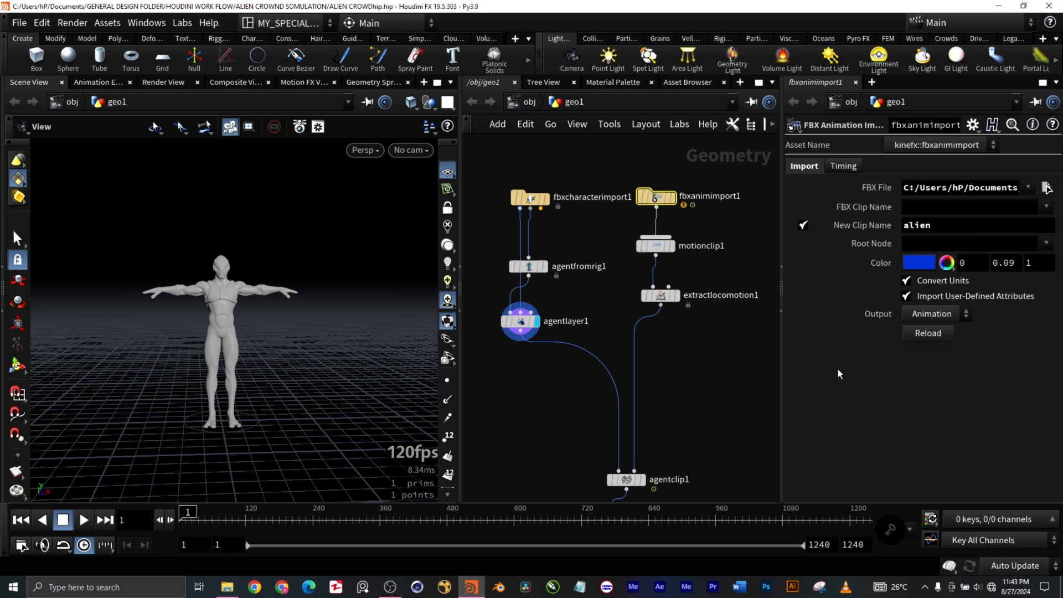
left_click(1031, 187)
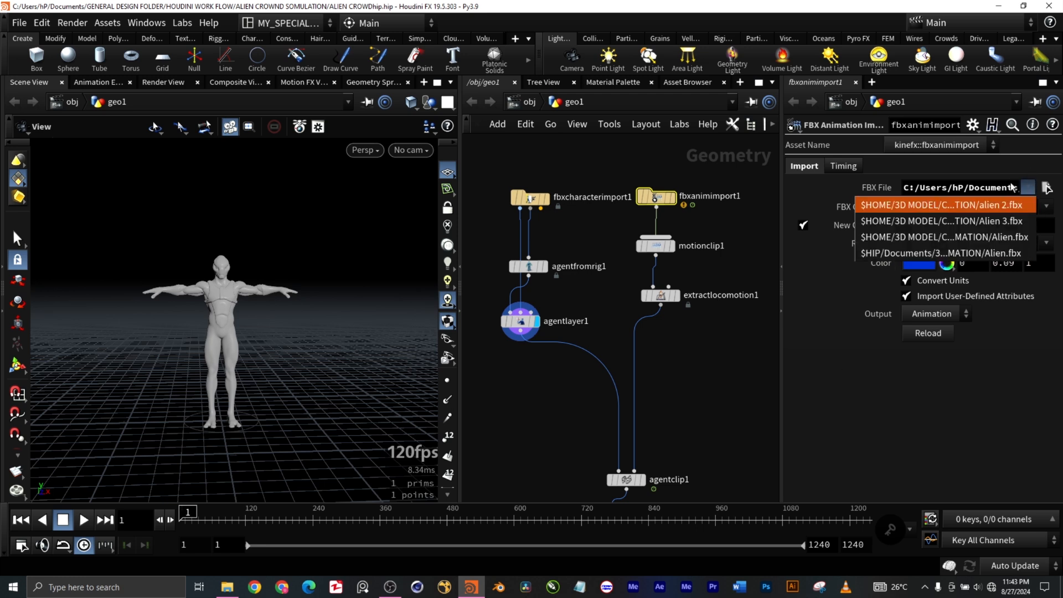
left_click(833, 319)
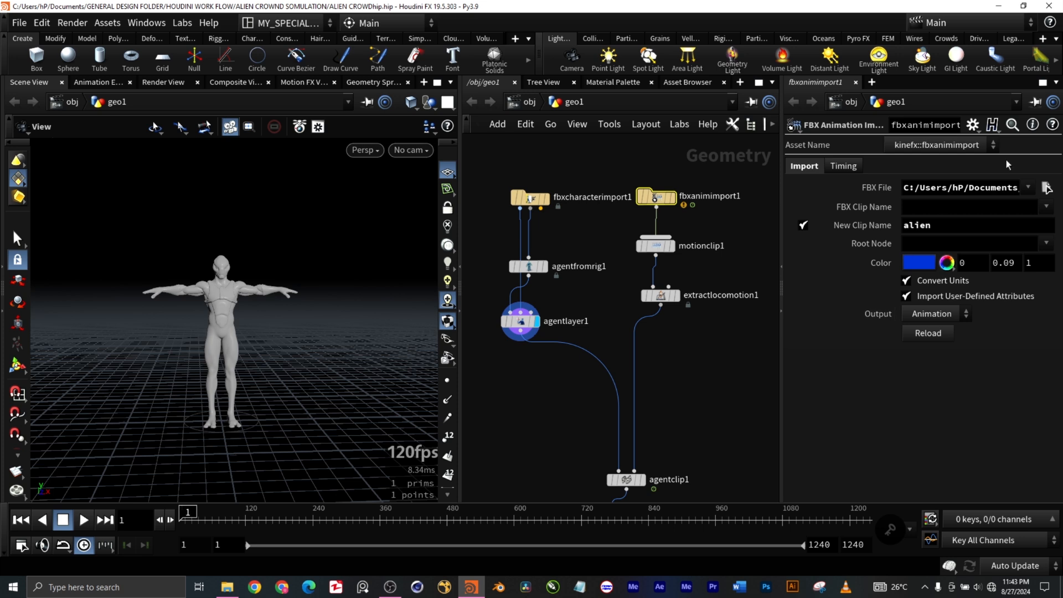
left_click(1029, 188)
left_click(858, 321)
Step: Examine the fbxanimimport1 node up close and display its animated skeleton in the scene view
scroll(696, 196, "up", 5)
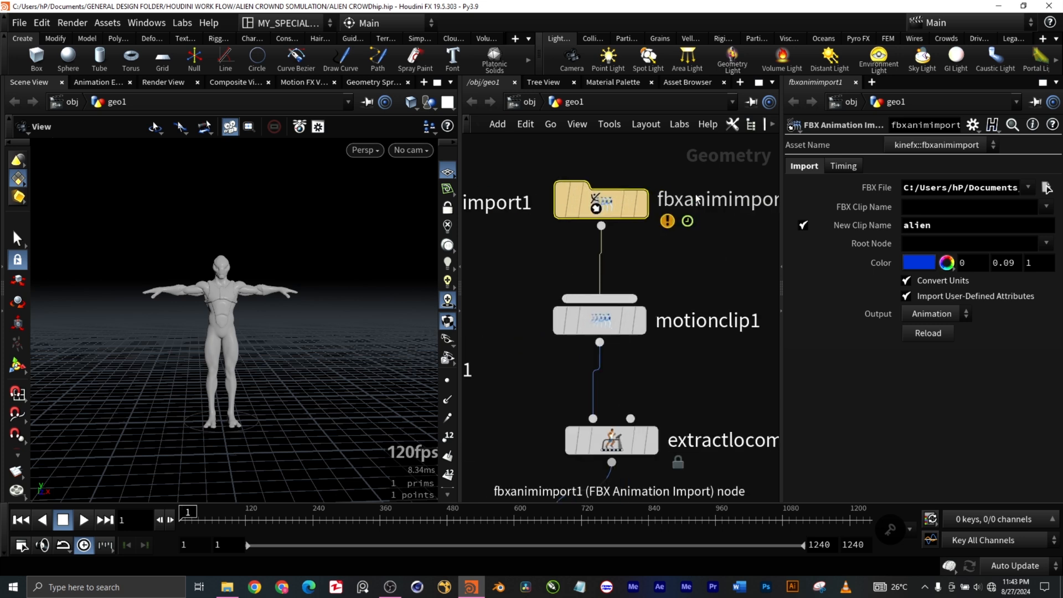
middle_click_drag(733, 248, 659, 252)
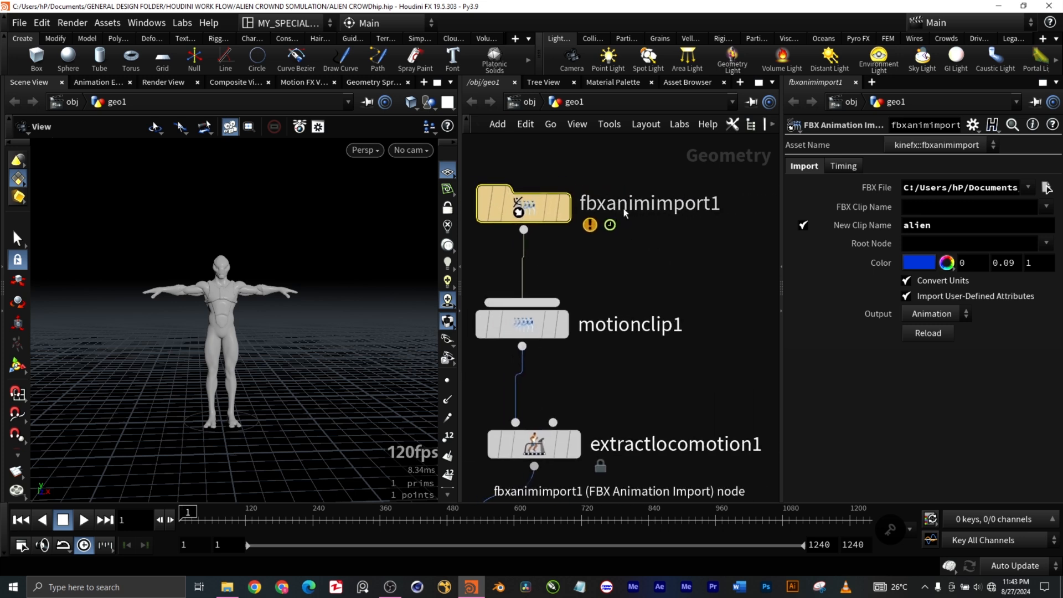
scroll(689, 232, "down", 5)
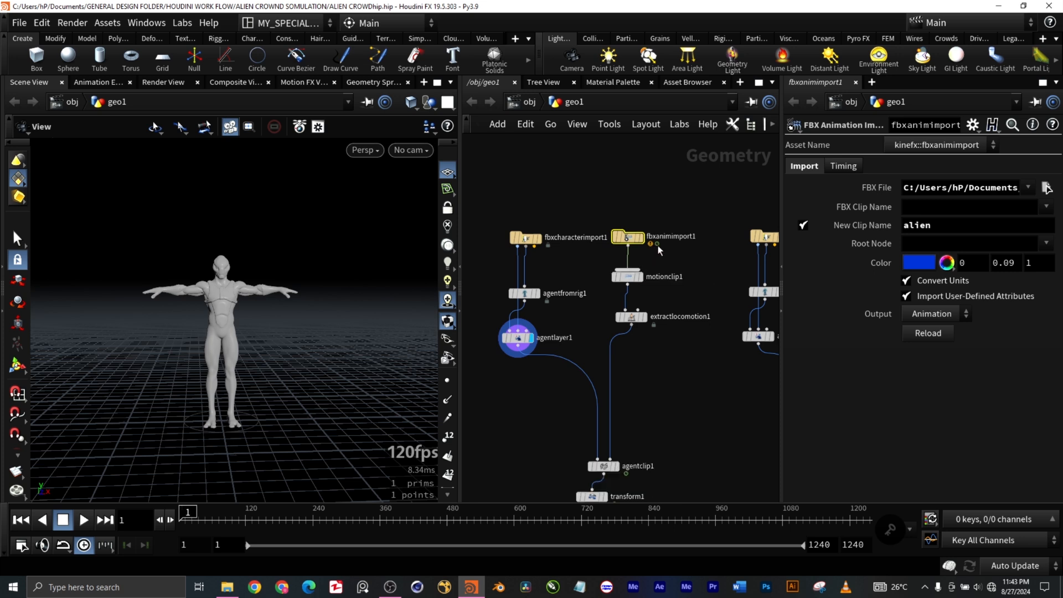
left_click(643, 239)
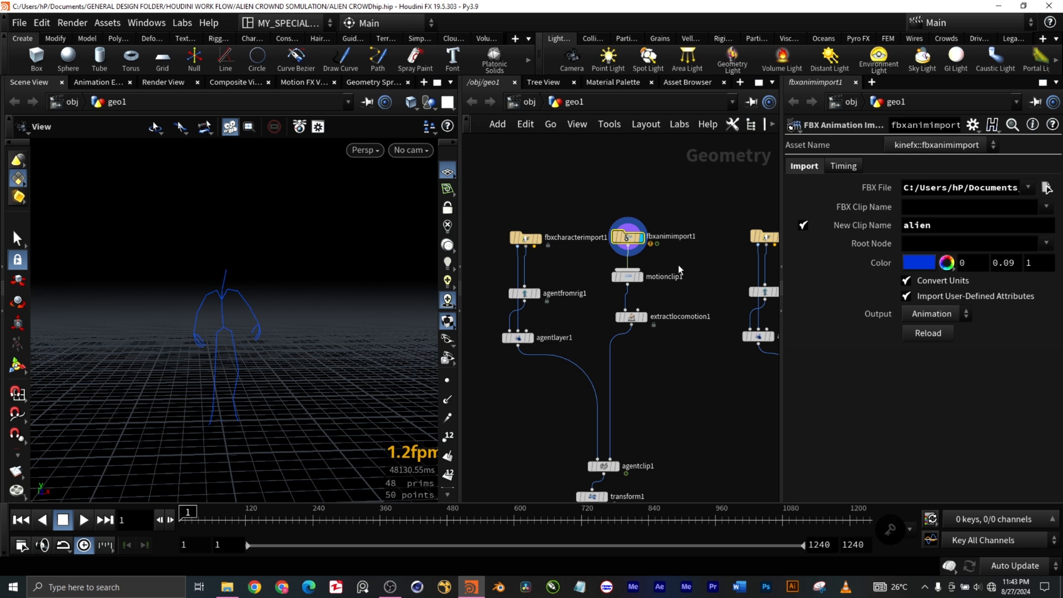
Step: Select and display the motionclip1 node, and inspect its overlaid poses from different angles
scroll(653, 276, "up", 2)
scroll(653, 277, "up", 2)
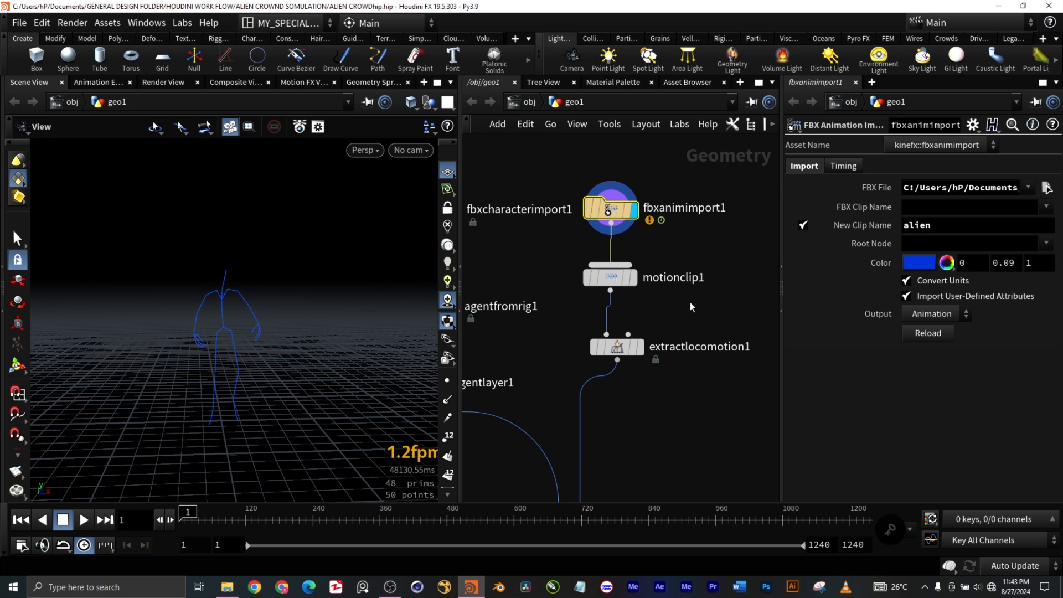
left_click(631, 277)
left_click(633, 277)
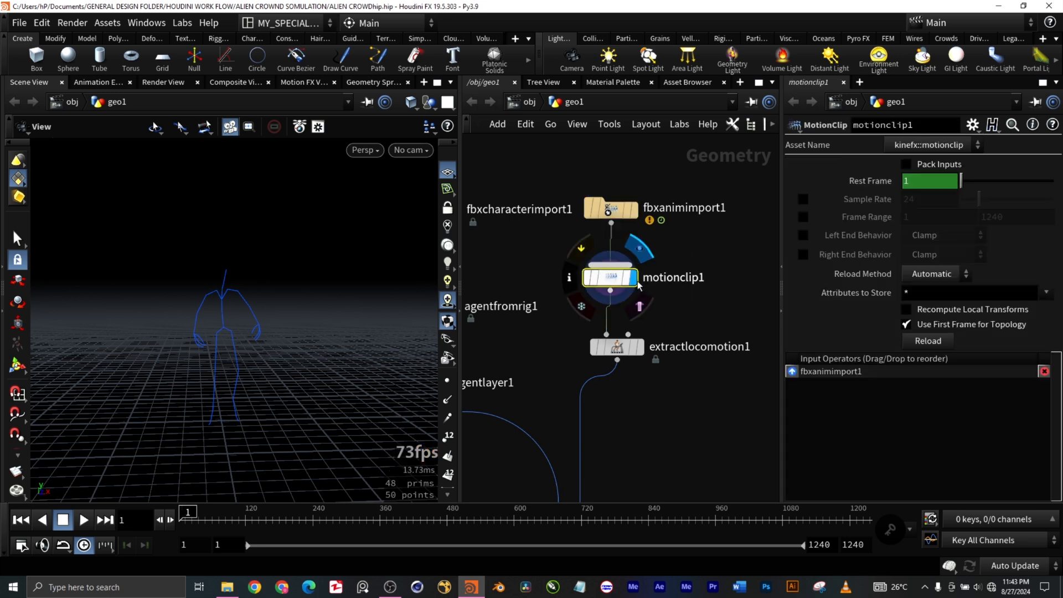
scroll(264, 370, "down", 5)
left_click_drag(263, 370, 292, 372)
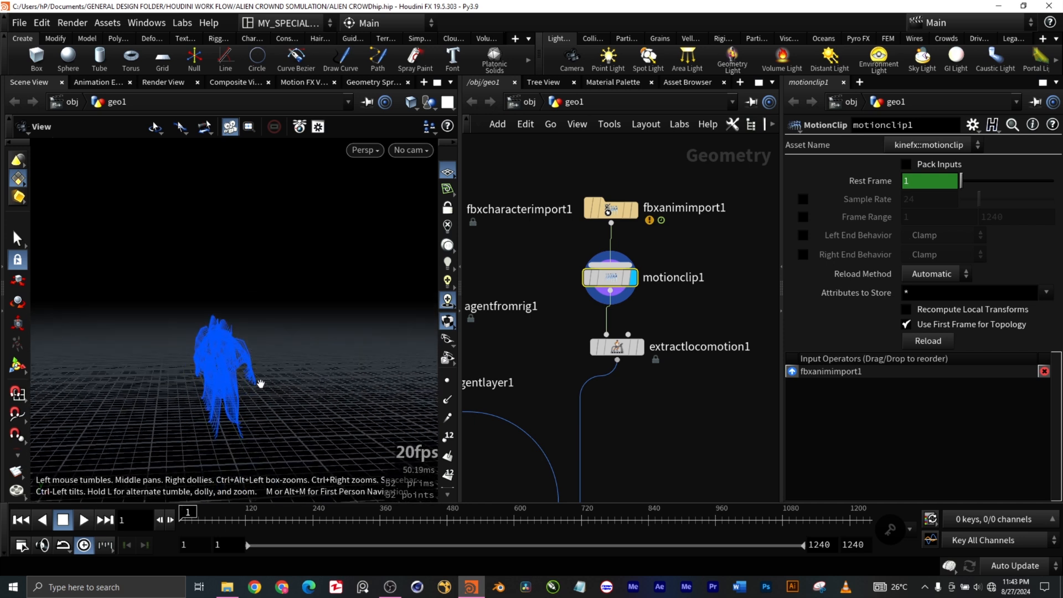
middle_click_drag(339, 386, 268, 386)
left_click_drag(268, 386, 261, 384)
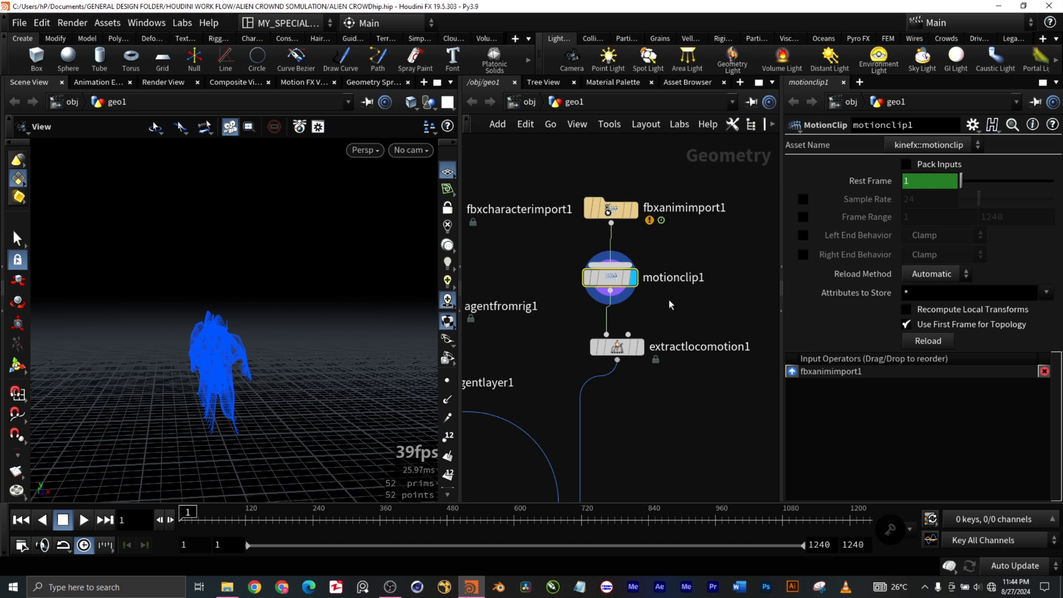
Step: Play the animation briefly with motionclip1 displayed, stop it and return to the first frame
left_click(84, 520)
left_click(63, 519)
left_click(21, 520)
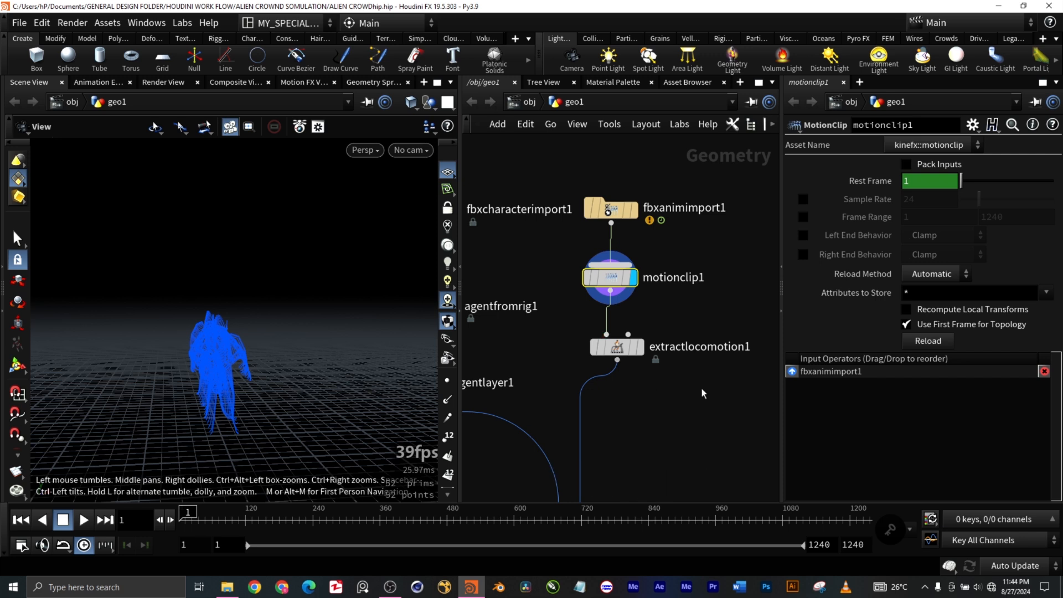
Step: Select and display the extractlocomotion1 node, and check the choices offered for its Locomotion Source
left_click_drag(702, 388, 567, 330)
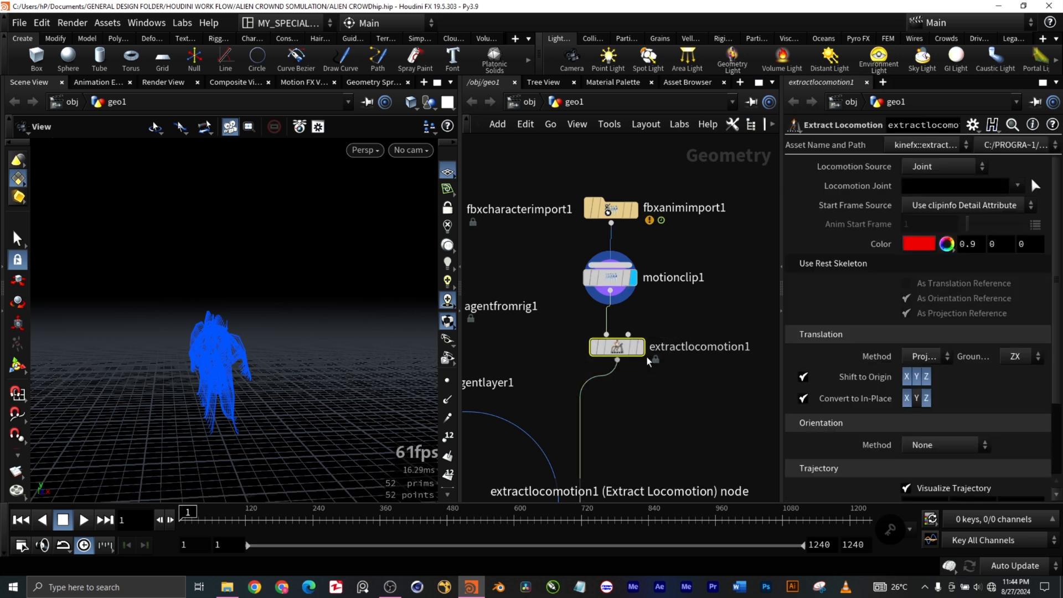
left_click(642, 352)
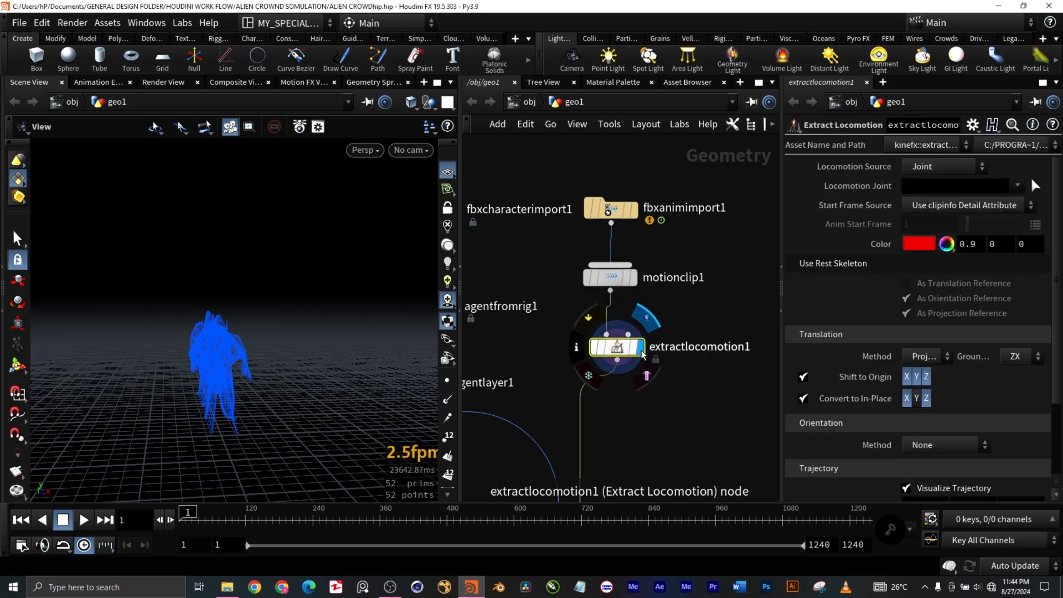
left_click(942, 166)
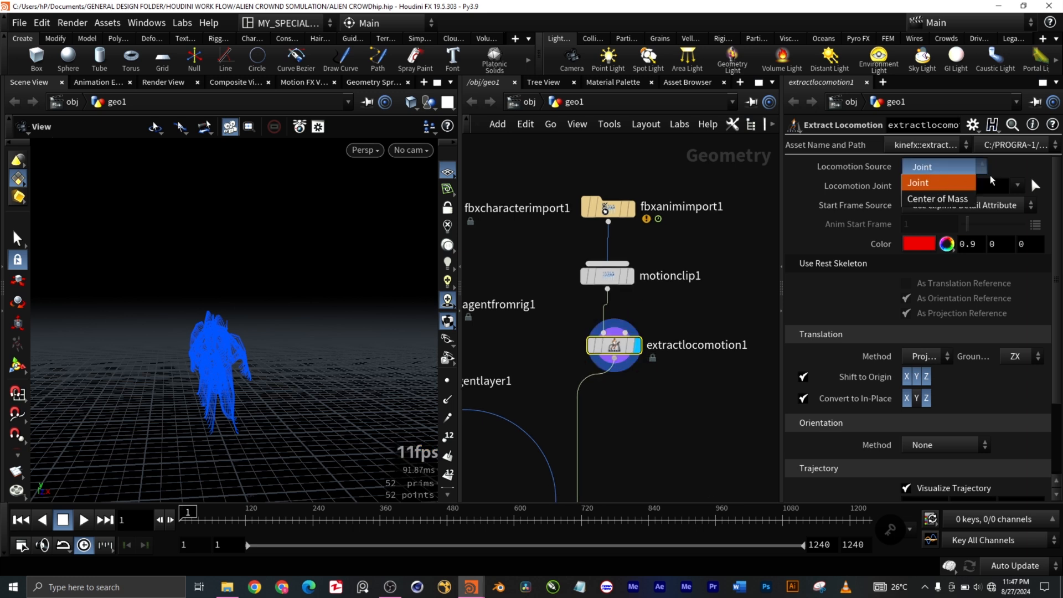
left_click(1027, 161)
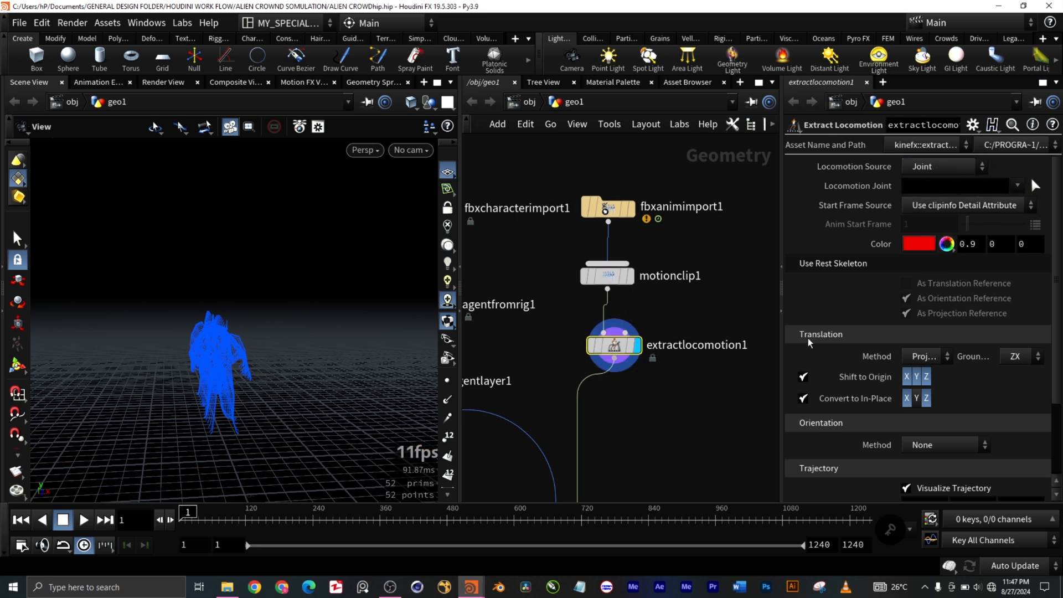
Step: Play the animation briefly with extractlocomotion1 displayed, stop it and return to the first frame
scroll(736, 391, "down", 3)
middle_click_drag(723, 415, 685, 286)
scroll(642, 371, "up", 3)
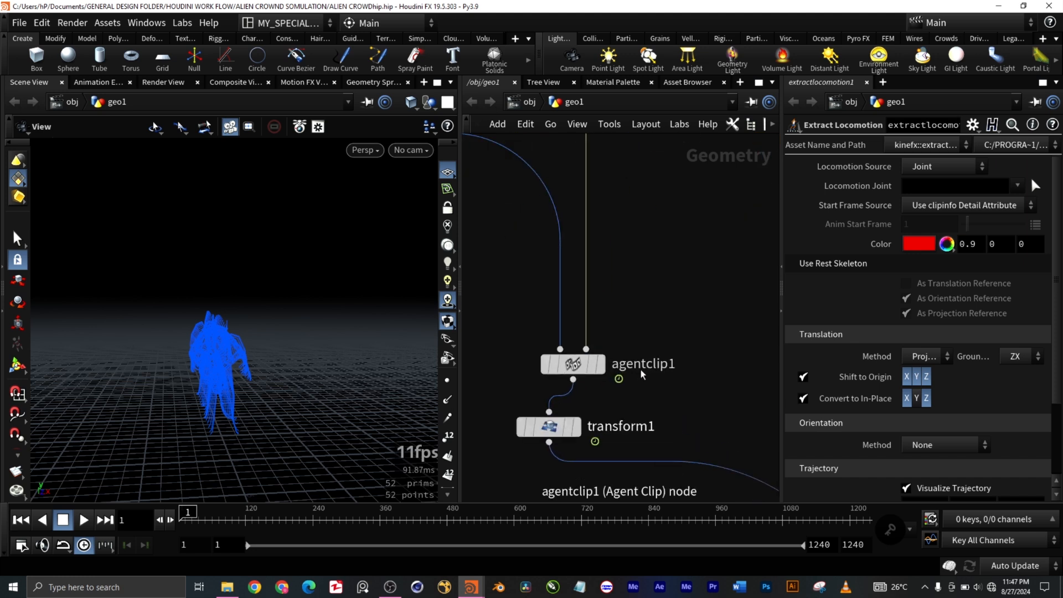
left_click(83, 520)
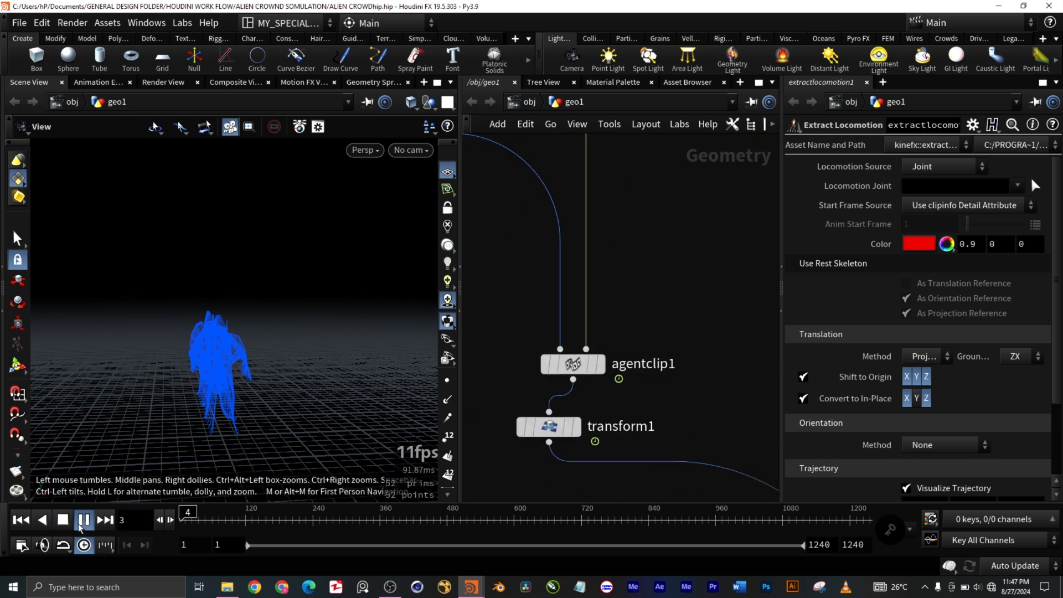
left_click(62, 519)
left_click(21, 519)
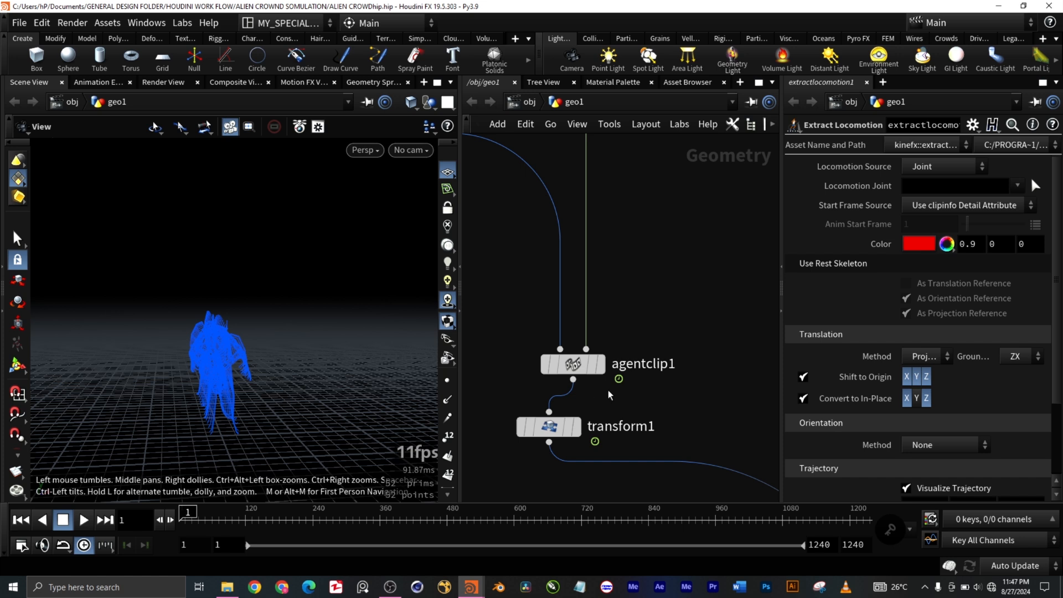
Step: Select and display the agentclip1 node, and preview its clip briefly before returning to the first frame
left_click(602, 364)
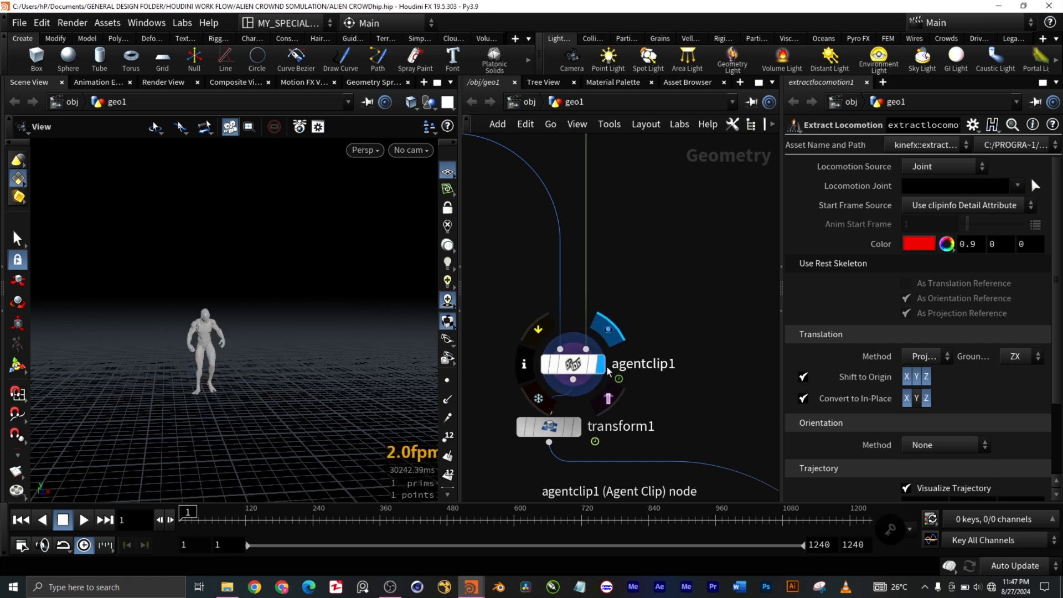
left_click_drag(690, 388, 501, 315)
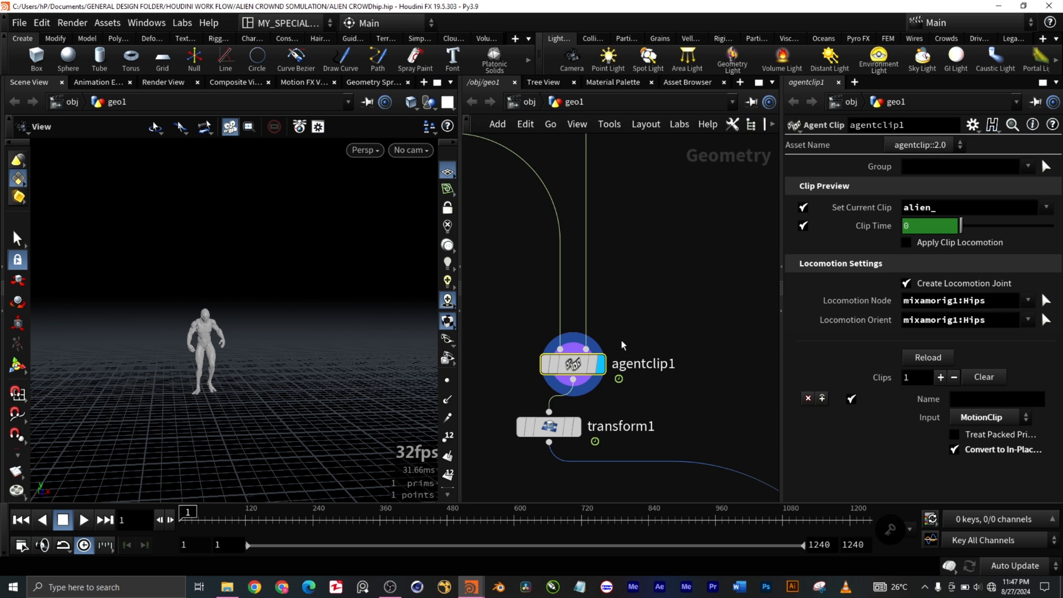
left_click(85, 521)
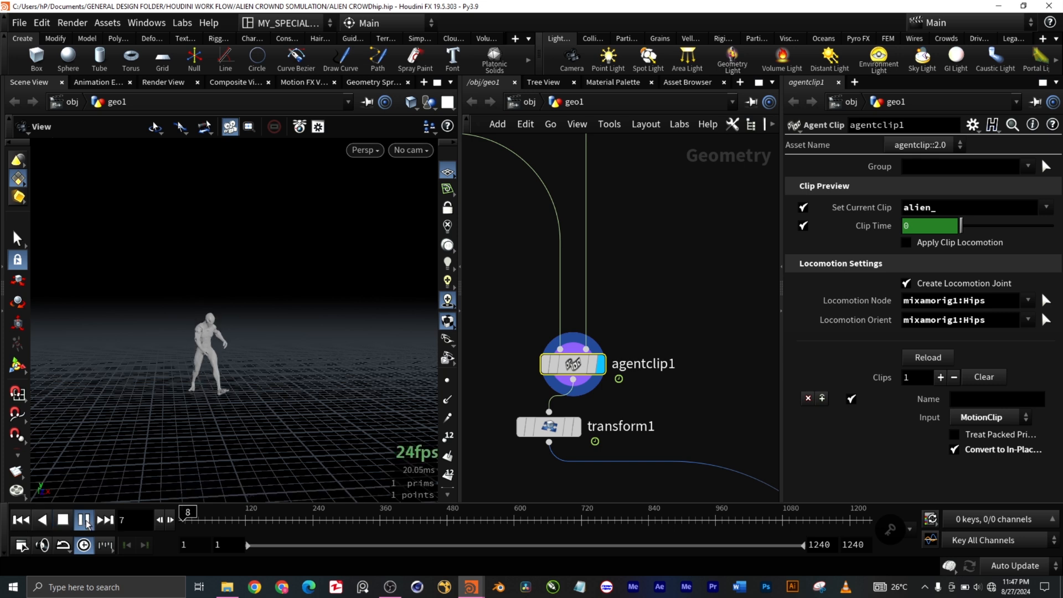
left_click(63, 520)
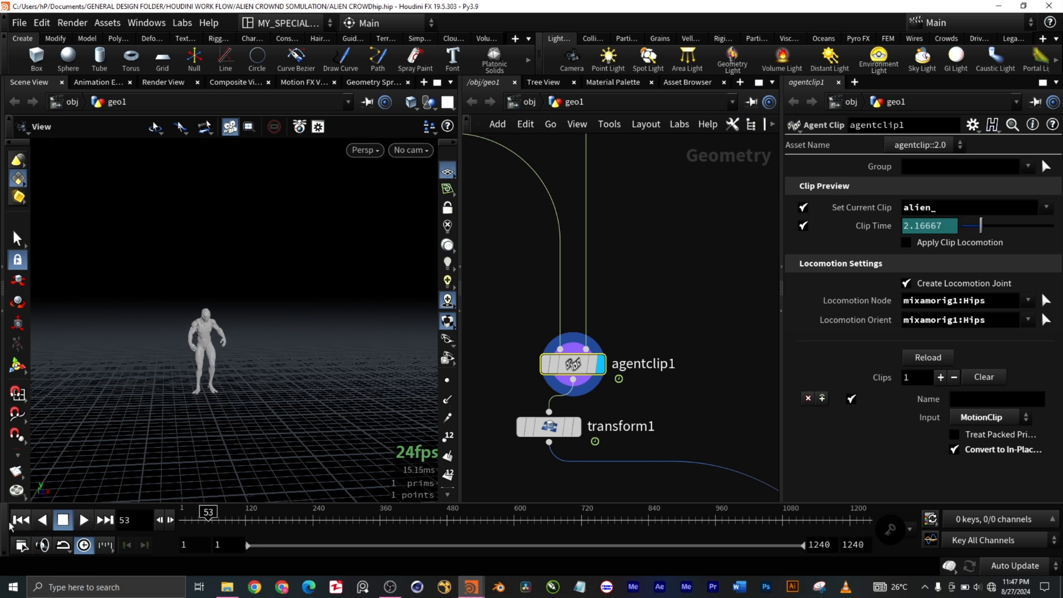
left_click(20, 520)
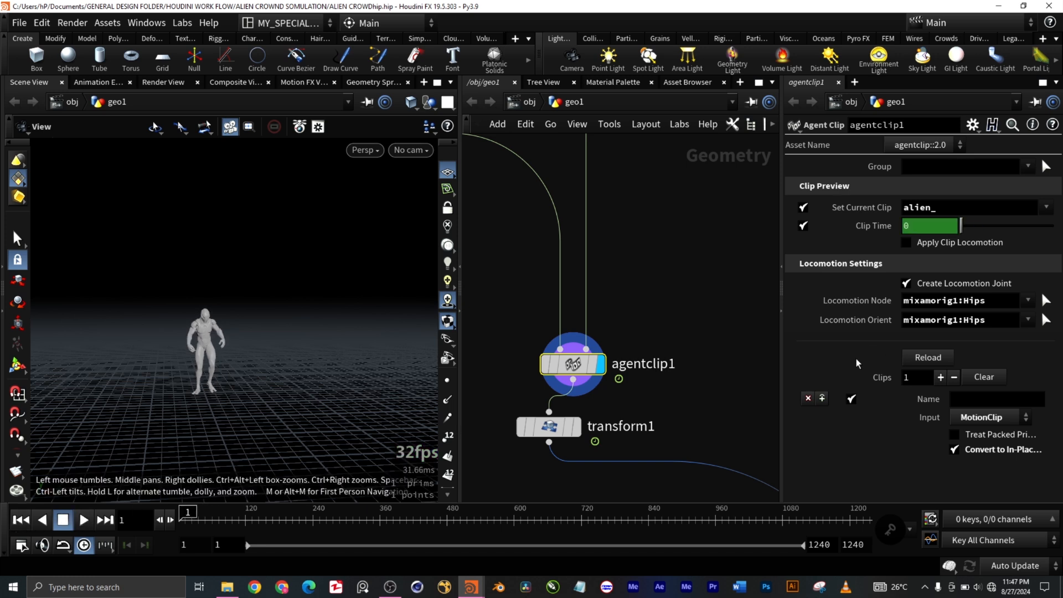
Step: Choose alien_ as agentclip1's current clip and play it again, returning to the first frame
left_click(1049, 209)
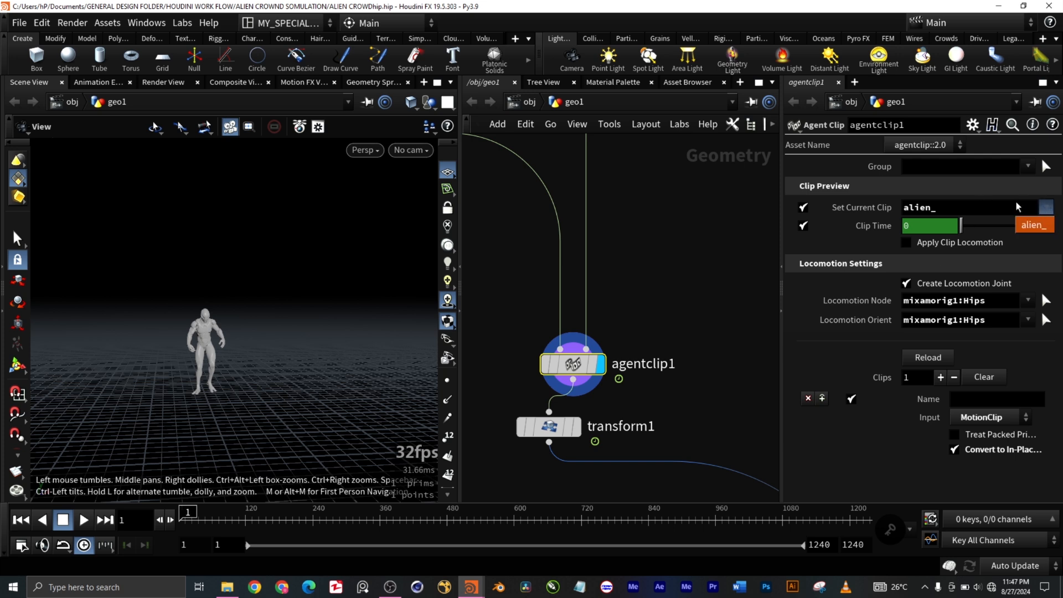
left_click(1030, 226)
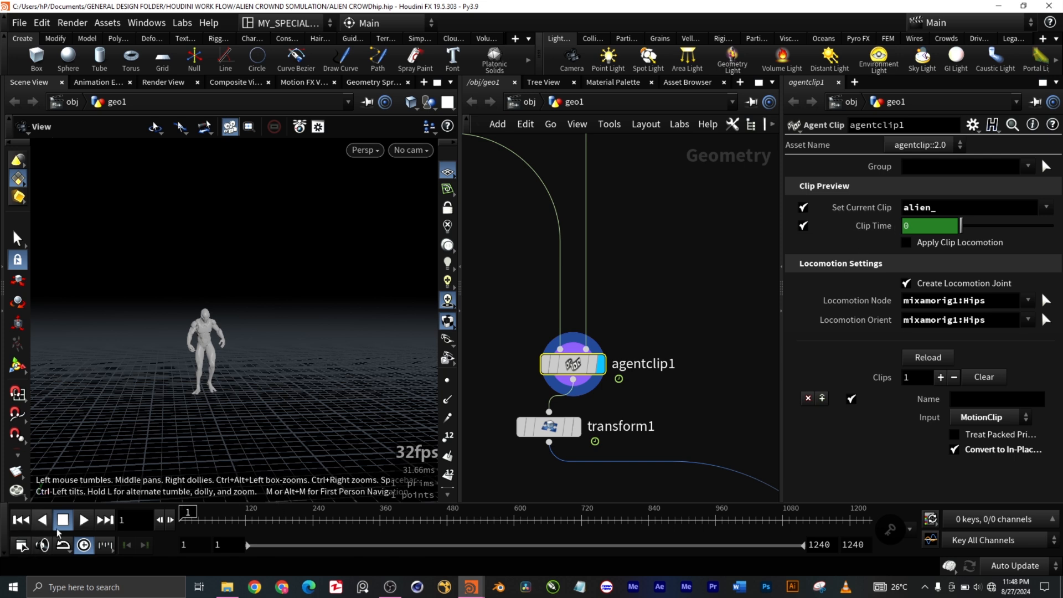
left_click(84, 520)
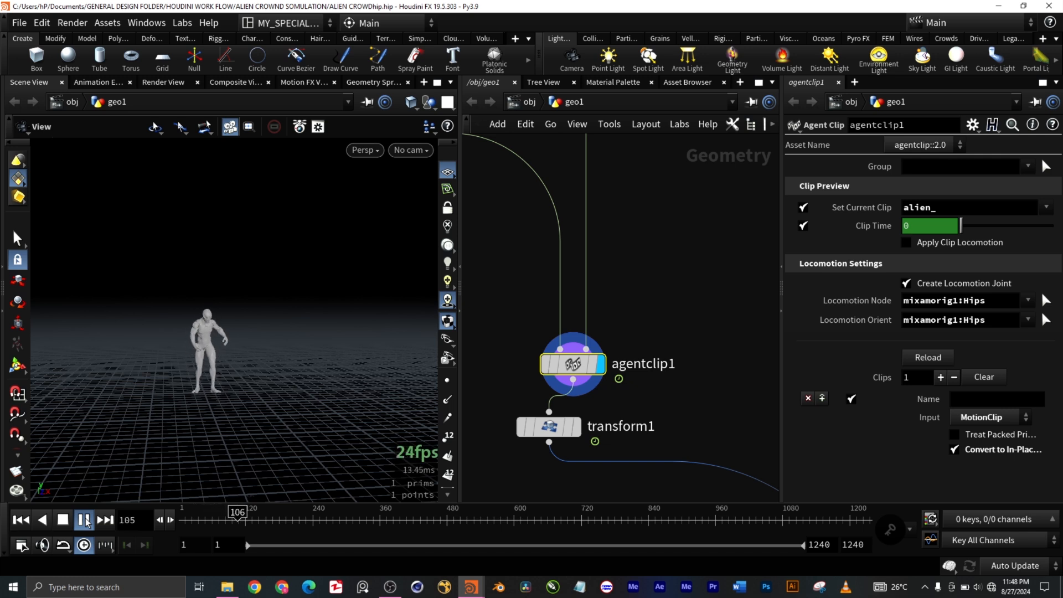
left_click(85, 520)
left_click(21, 520)
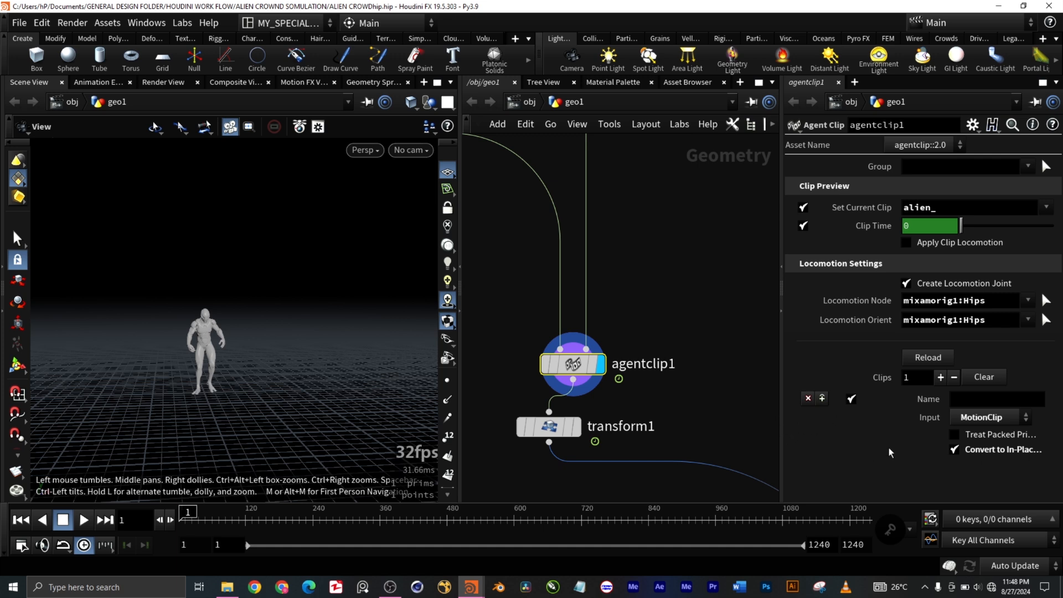
Step: Check the input types offered for agentclip1's clip without changing it, and play the animation to frame 175
left_click(1008, 417)
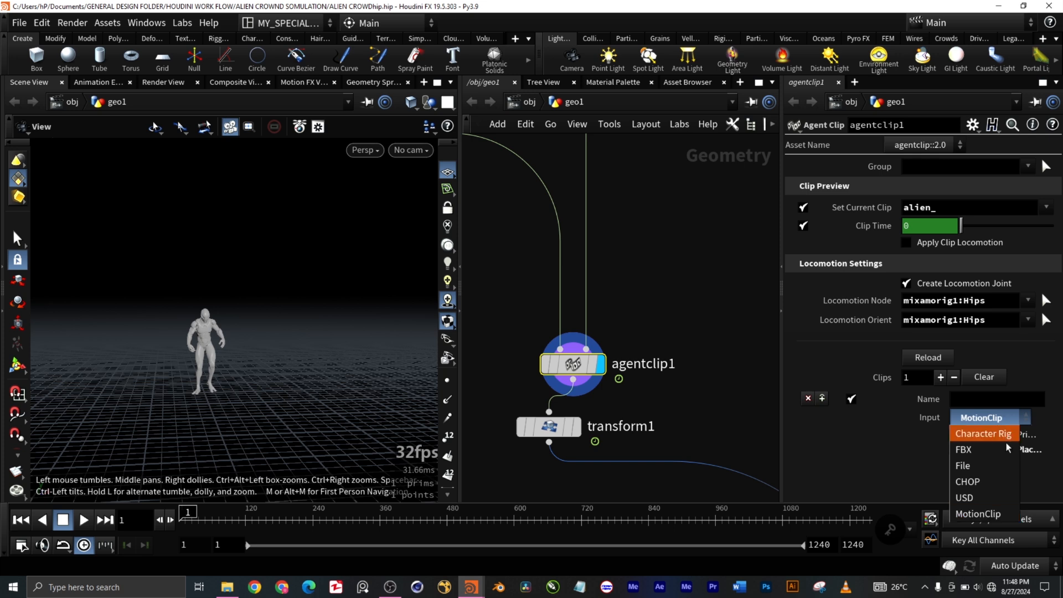
left_click(910, 456)
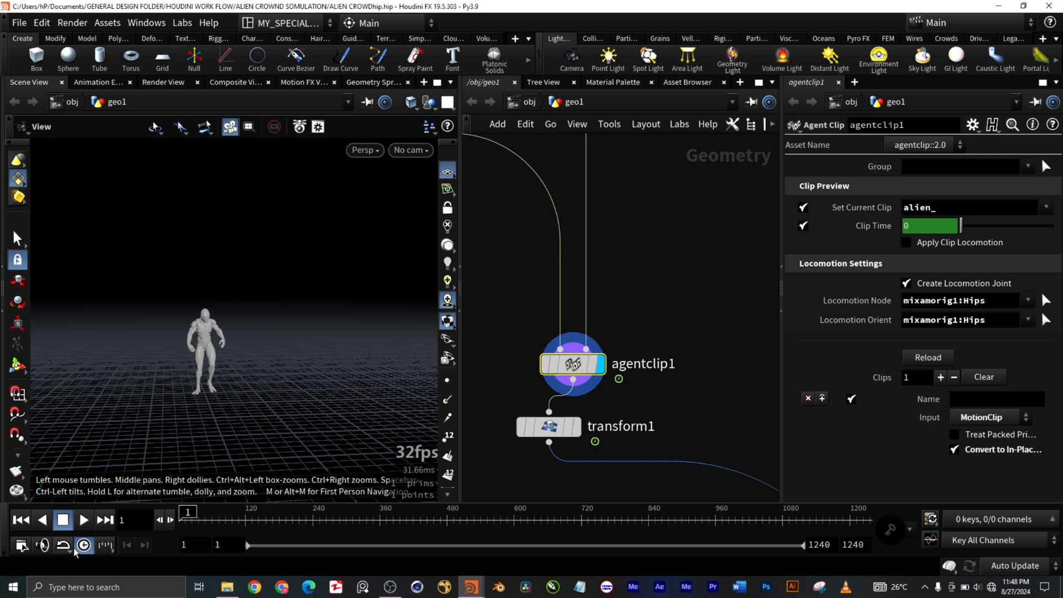
left_click(84, 524)
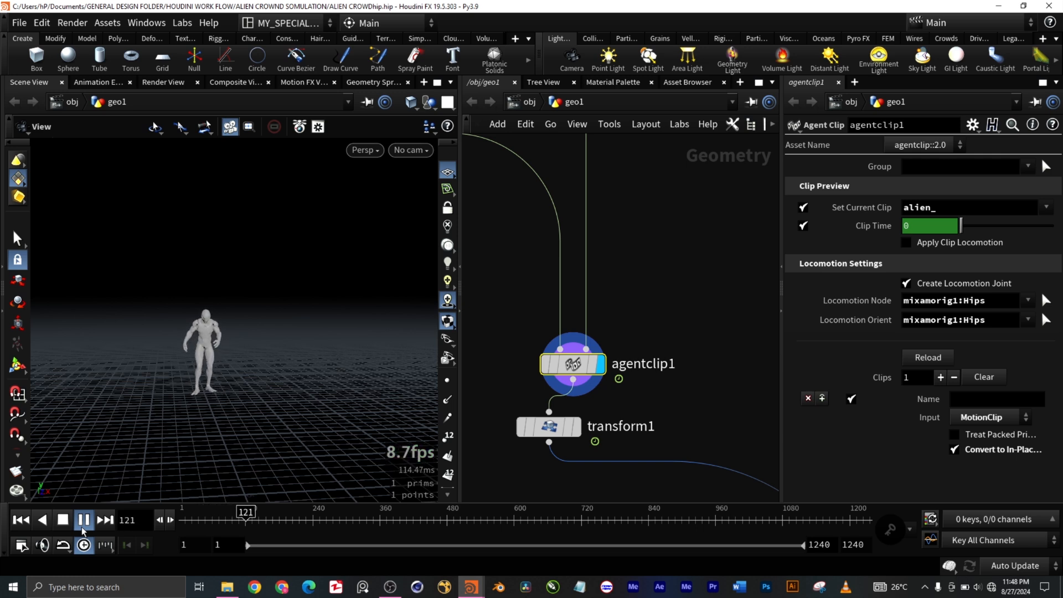
left_click(84, 524)
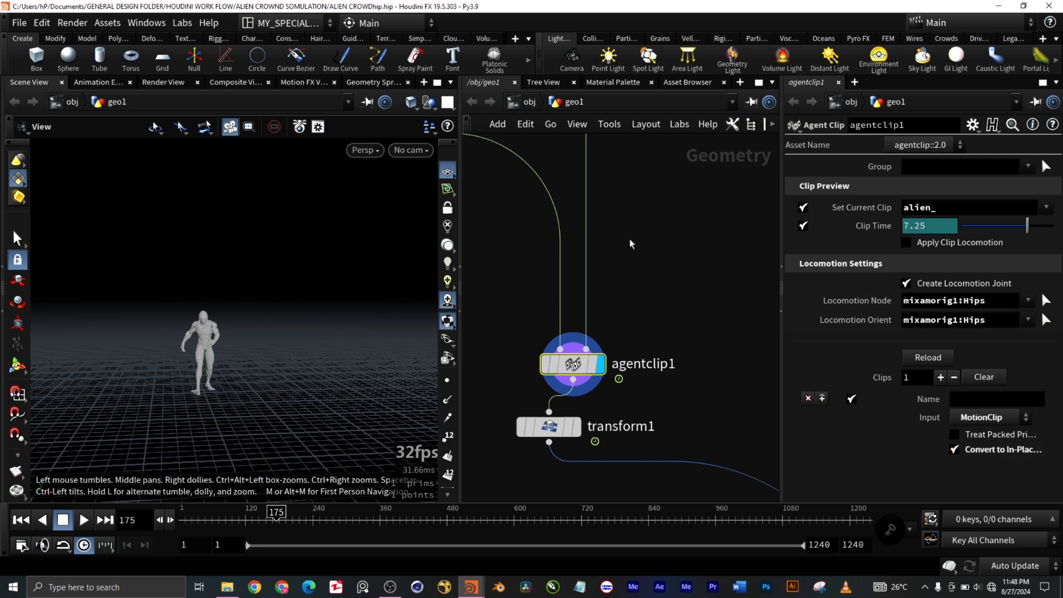
Step: Check the joints offered for agentclip1's Locomotion Node, keeping mixamorig1:Hips
left_click(1027, 300)
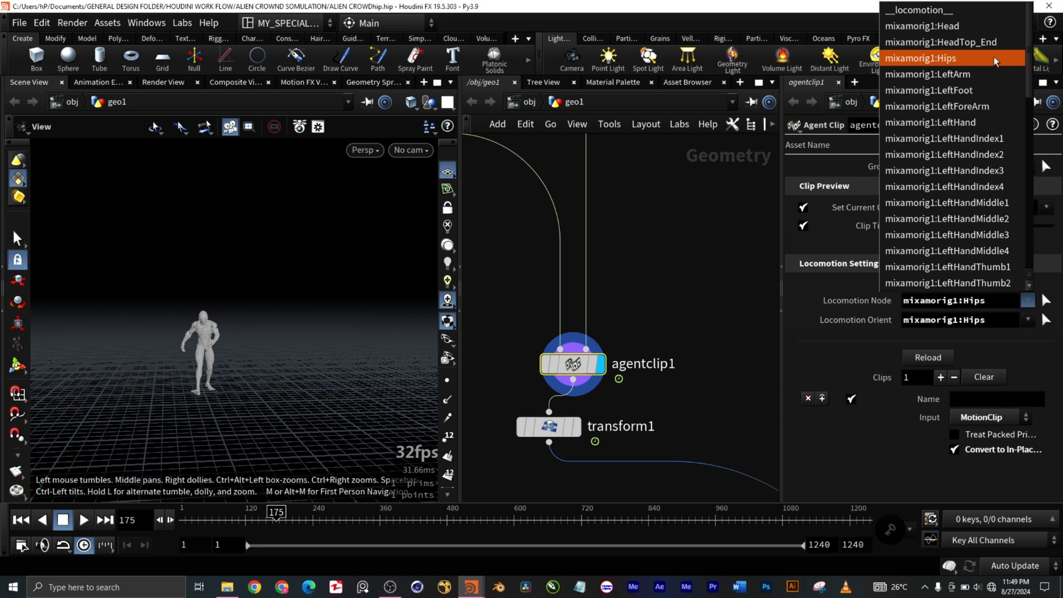
left_click(818, 357)
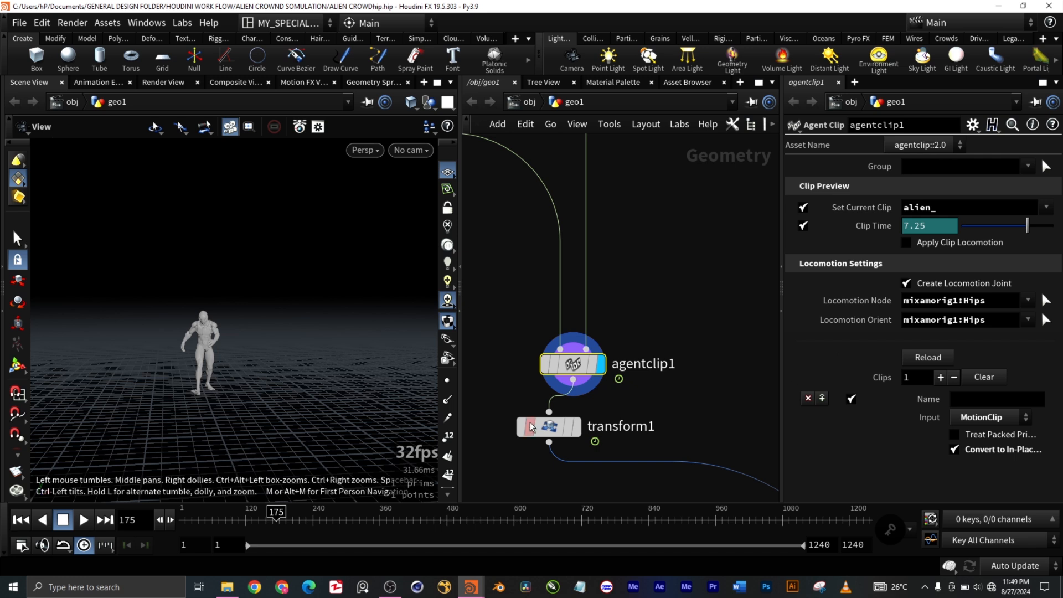
scroll(605, 393, "down", 5)
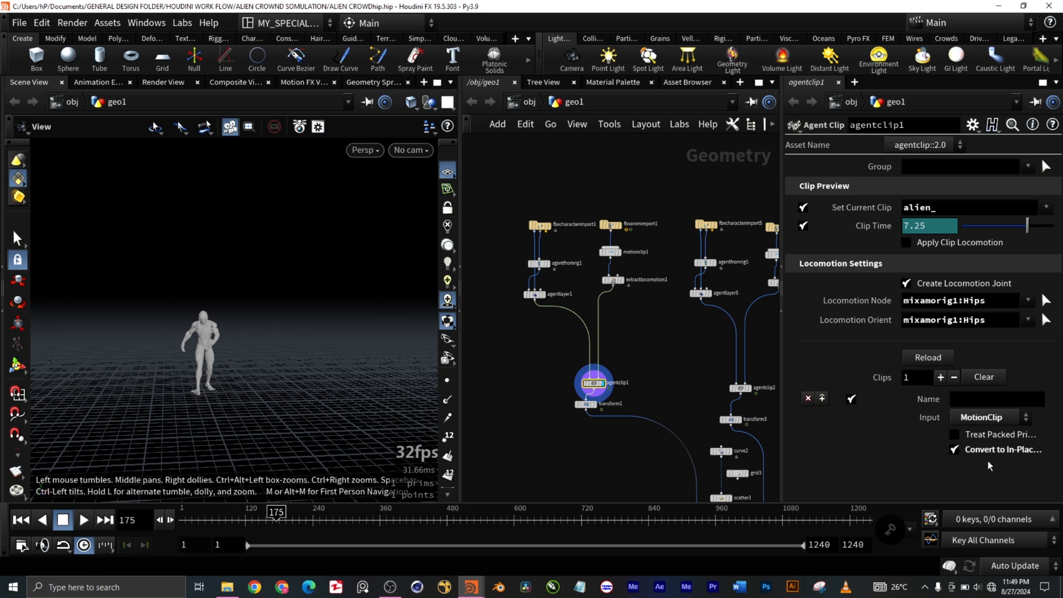
mouse_move(982, 459)
Step: Select and display the transform1 node below agentclip1 to view the moved agent and its transform parameters
scroll(604, 410, "up", 5)
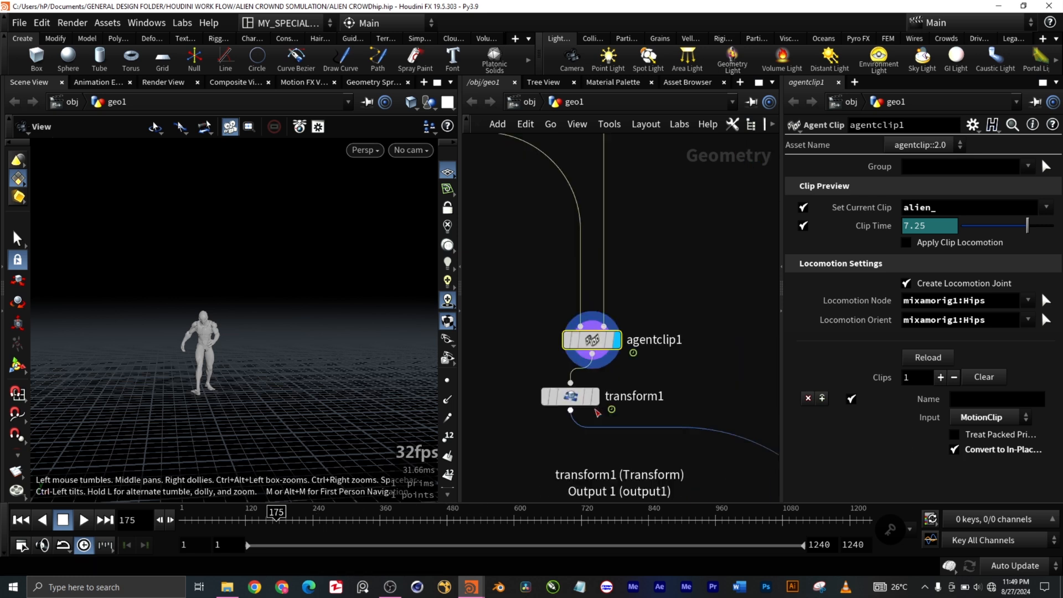
left_click(595, 394)
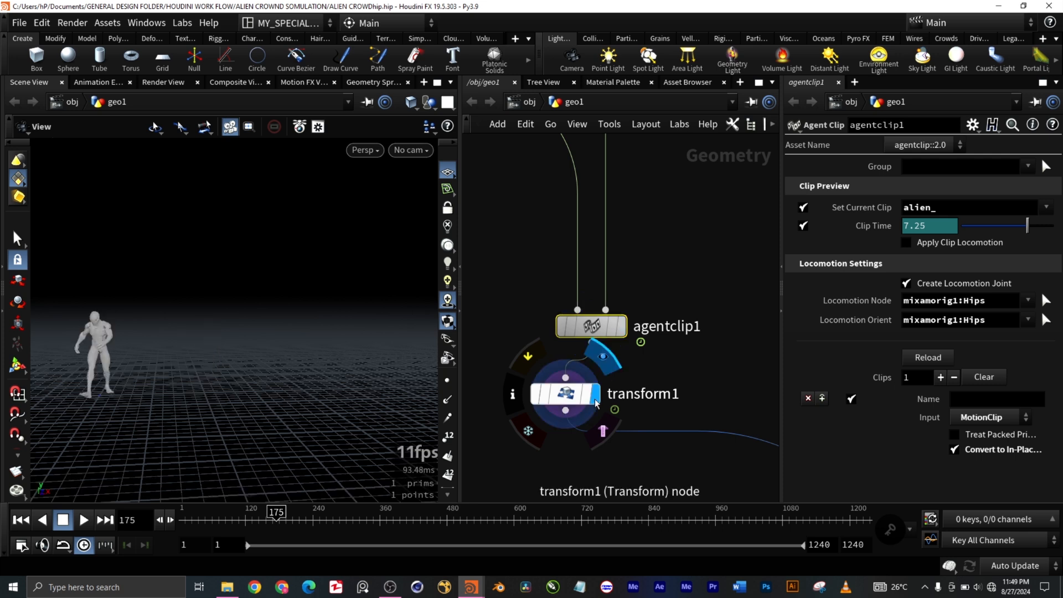
left_click_drag(606, 434, 611, 434)
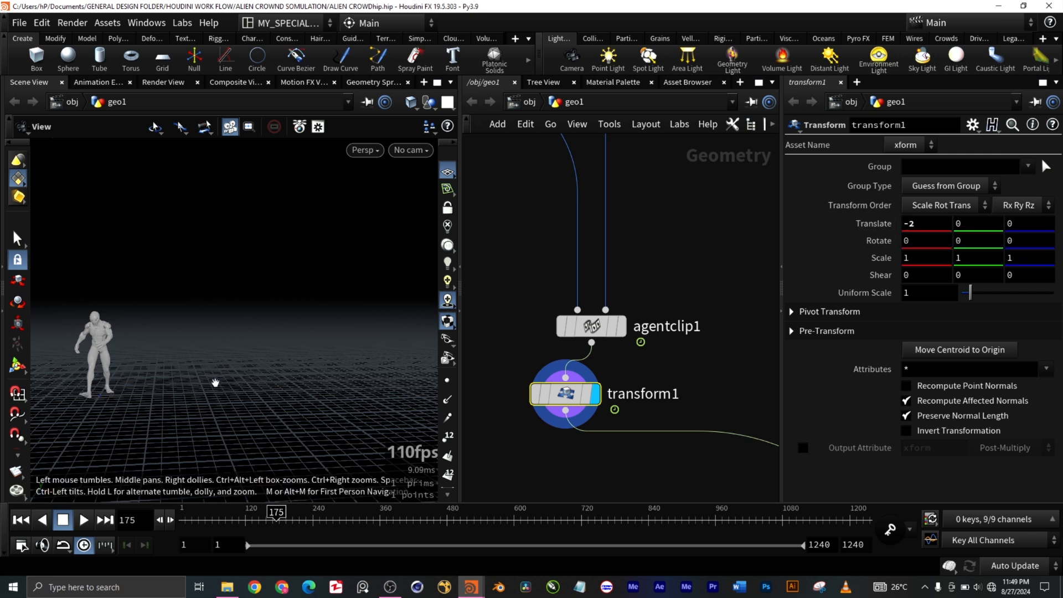
Step: Examine how the first character branch feeds the crowd source nodes, and compare it with the agentclip2 and transform3 branch
scroll(672, 394, "down", 6)
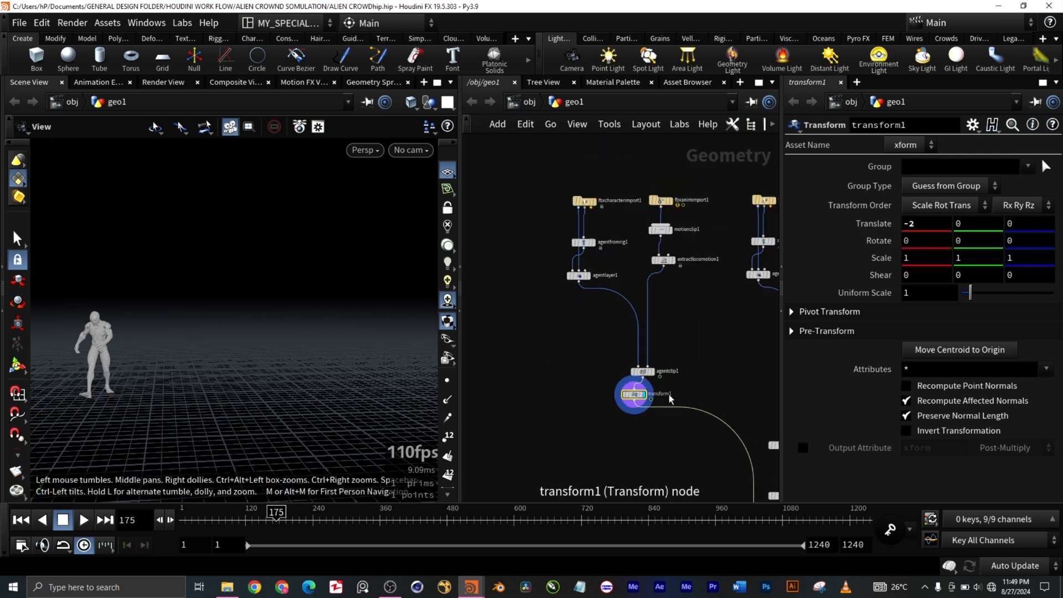
middle_click_drag(704, 382, 631, 343)
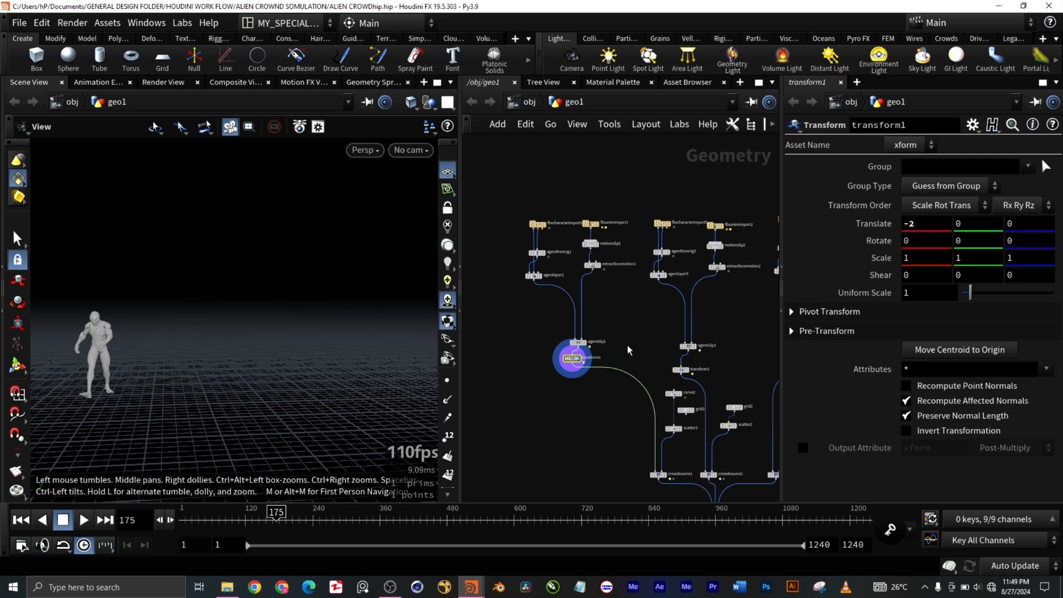
middle_click_drag(640, 338, 607, 322)
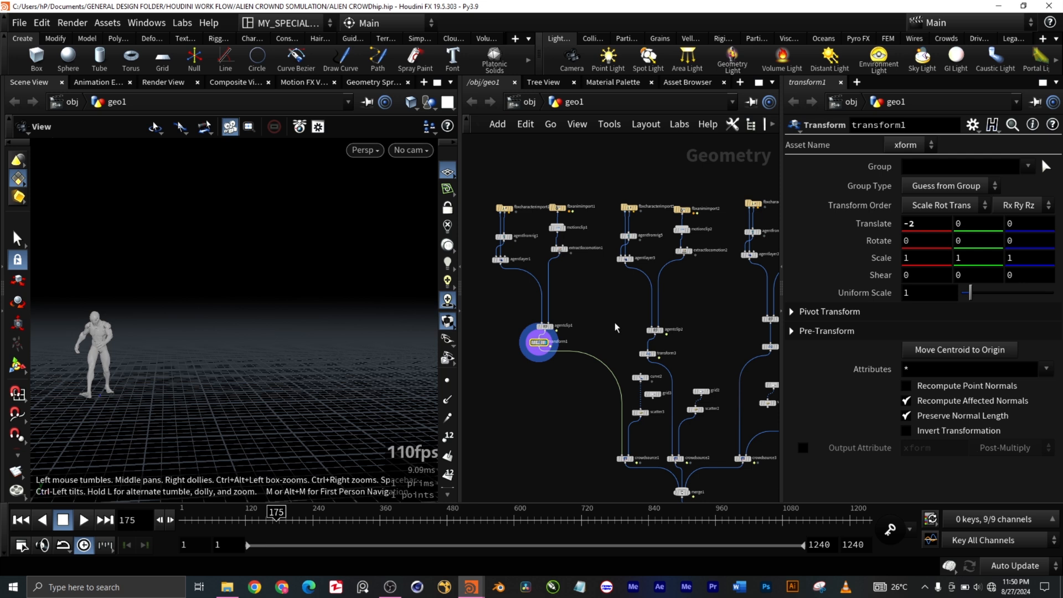
scroll(685, 315, "up", 1)
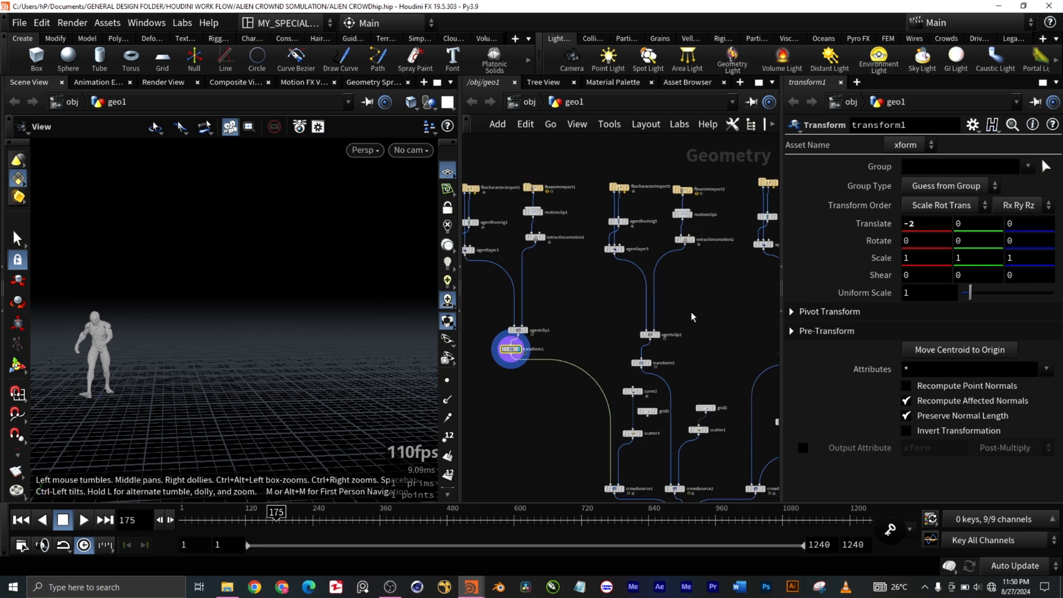
middle_click_drag(704, 319, 672, 286)
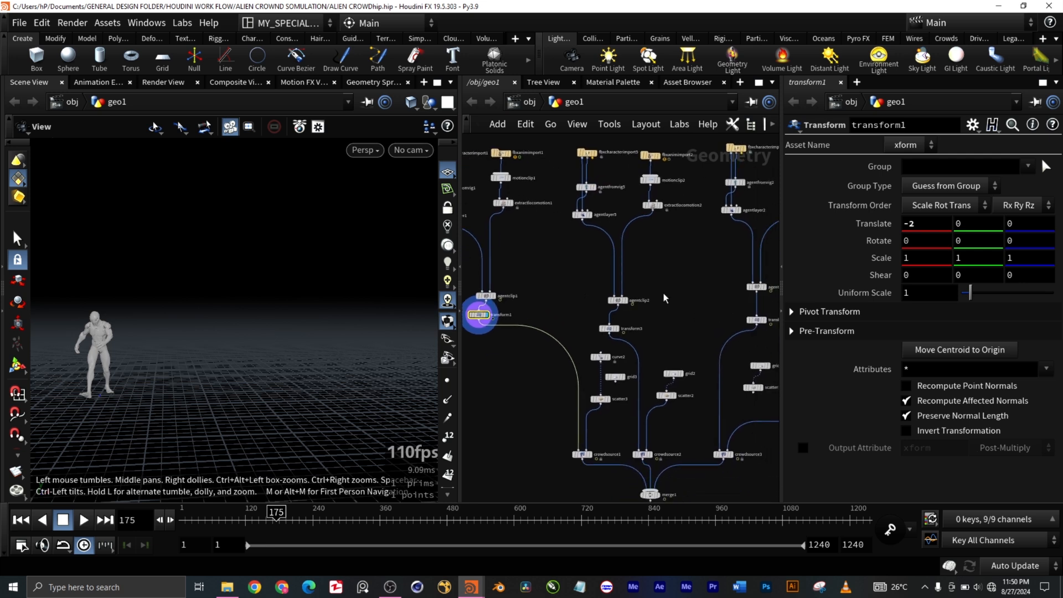
scroll(623, 299, "up", 5)
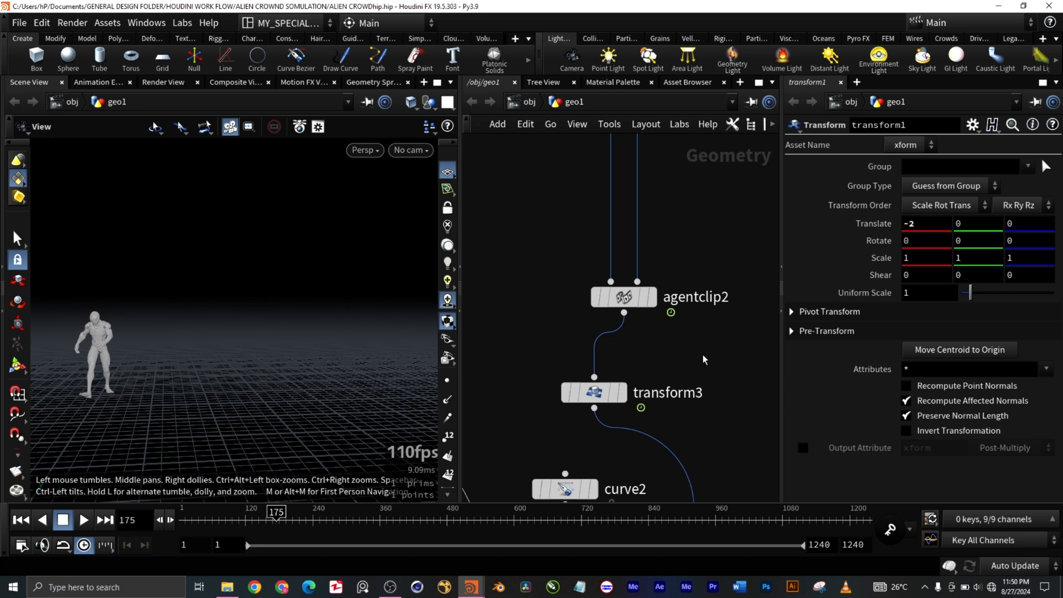
scroll(704, 360, "down", 5)
Step: Select the fbxcharacterimport5 node at the start of the second character branch to inspect its import parameters
middle_click_drag(710, 290, 688, 327)
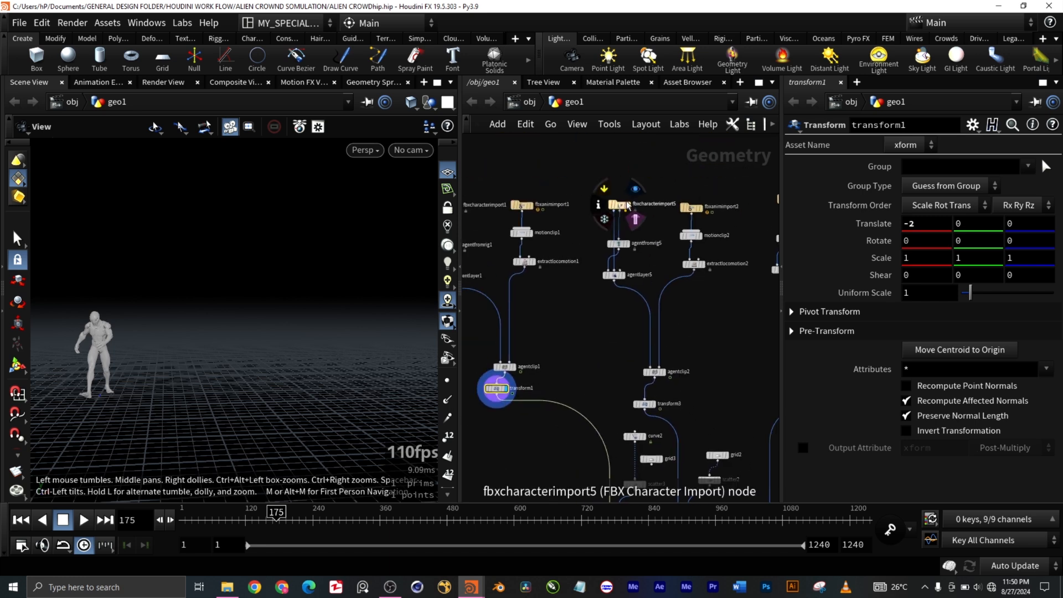
scroll(626, 206, "up", 3)
scroll(626, 222, "down", 3)
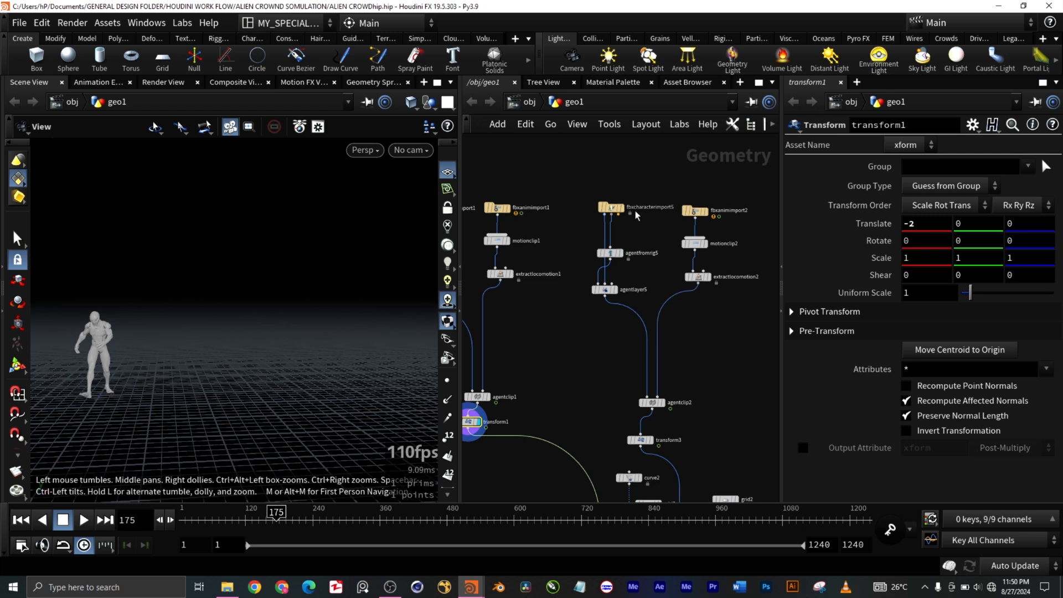
left_click_drag(597, 184, 637, 227)
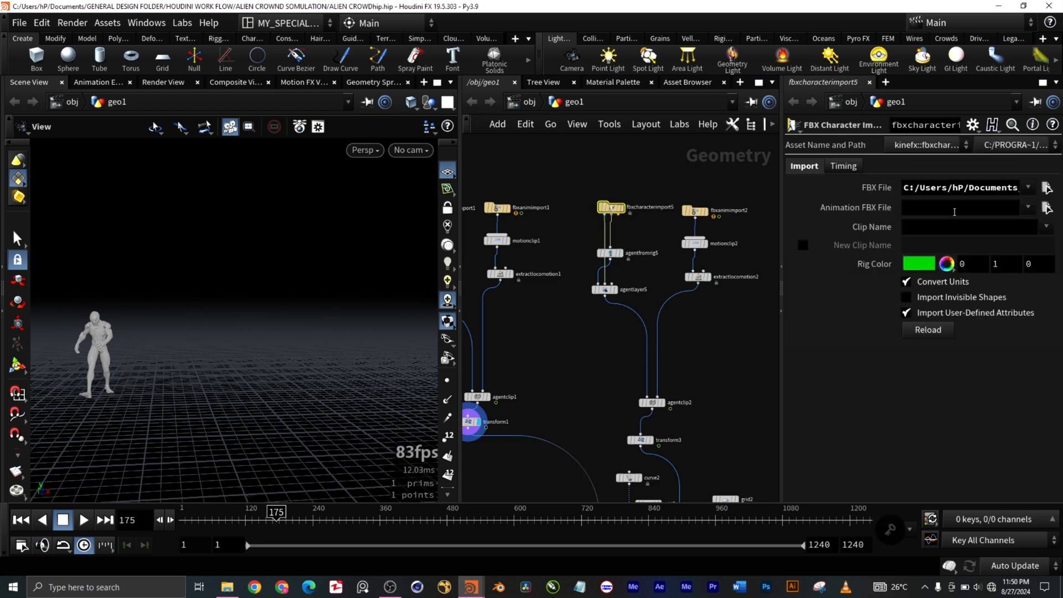
Step: Check the recent files offered for fbxcharacterimport5's FBX File, leaving its path as set
left_click(1029, 189)
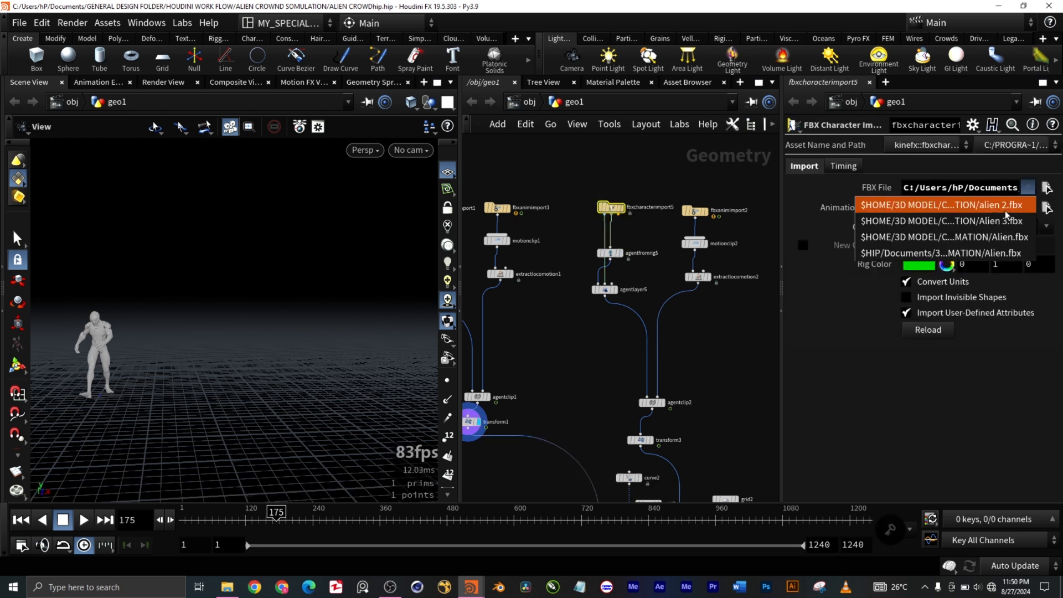
left_click(748, 322)
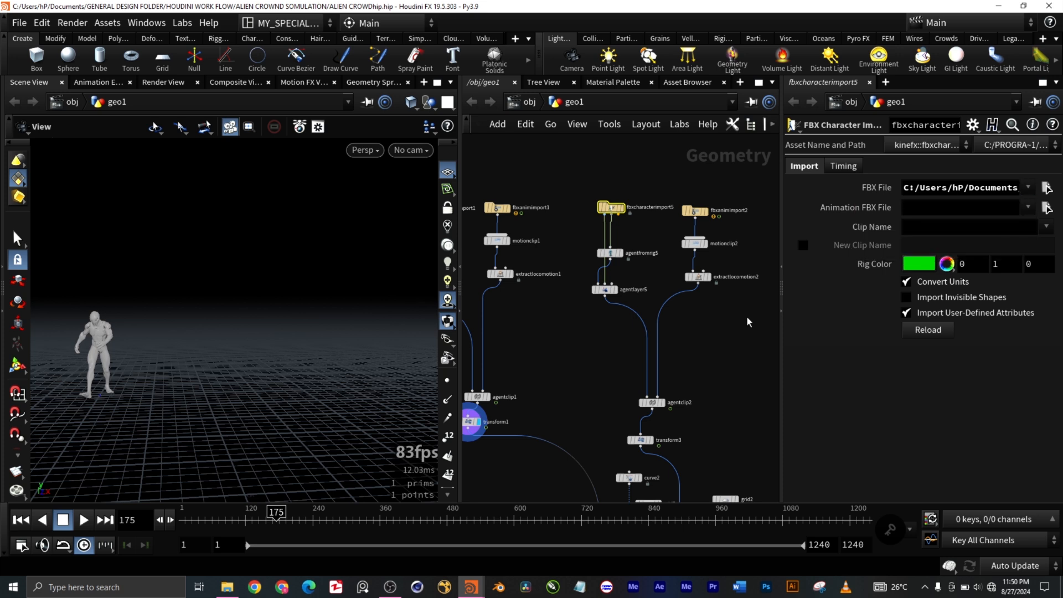
left_click_drag(594, 162, 636, 220)
Step: Select the fbxanimimport2 node in the second branch and check the choices for its FBX Clip Name
left_click_drag(676, 177, 725, 222)
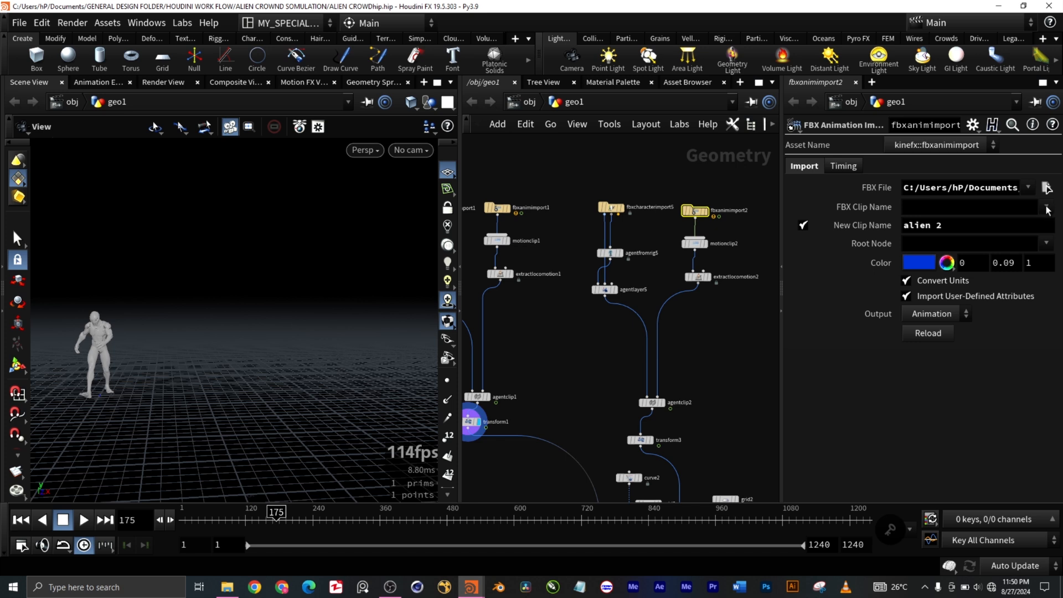
left_click(1047, 209)
left_click(1041, 209)
Step: Inspect the parameters of agentclip2 and the transform3 node below it
left_click_drag(623, 380, 623, 379)
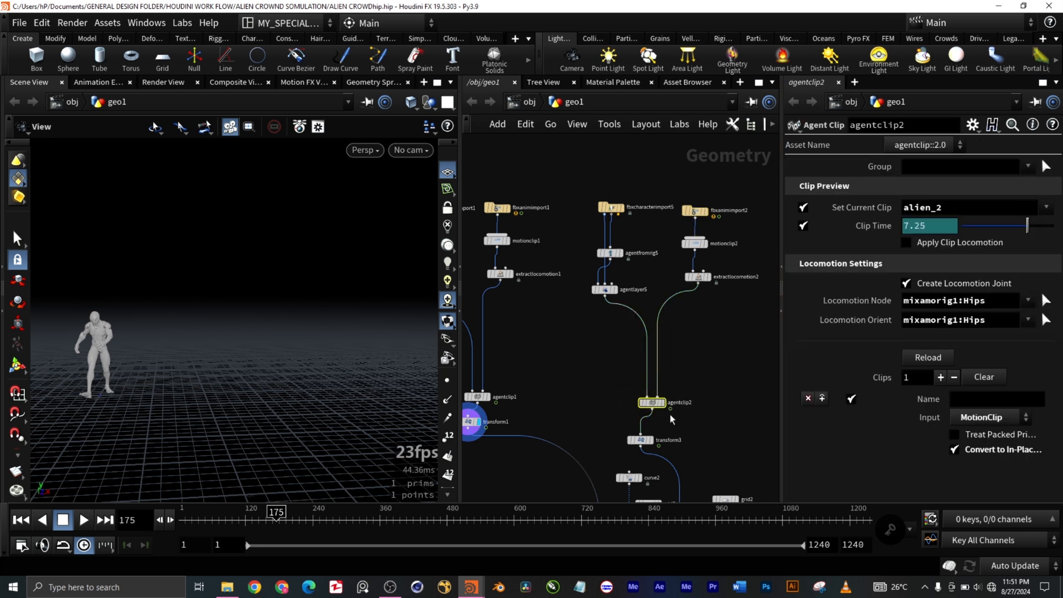
left_click(641, 440)
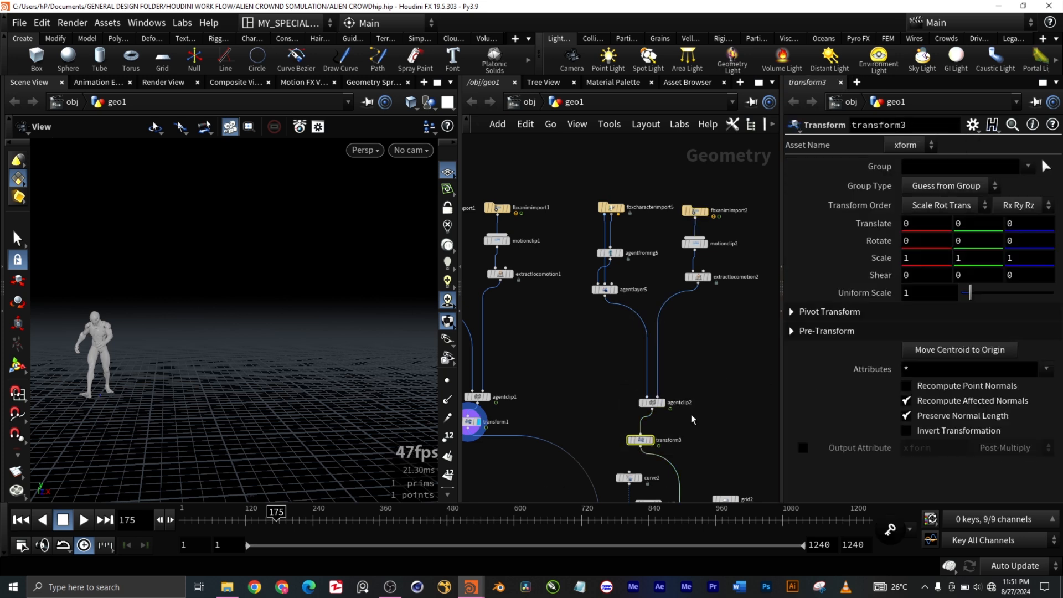
left_click_drag(706, 414, 635, 382)
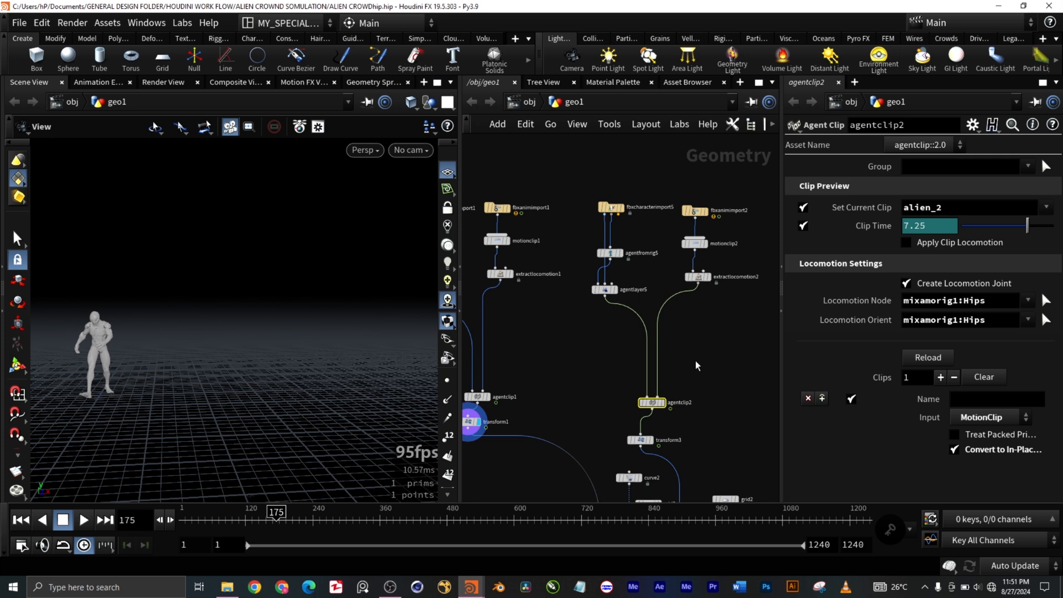
Step: Select the first branch's fbxanimimport1 node and check the recent files offered for its FBX File
left_click(497, 208)
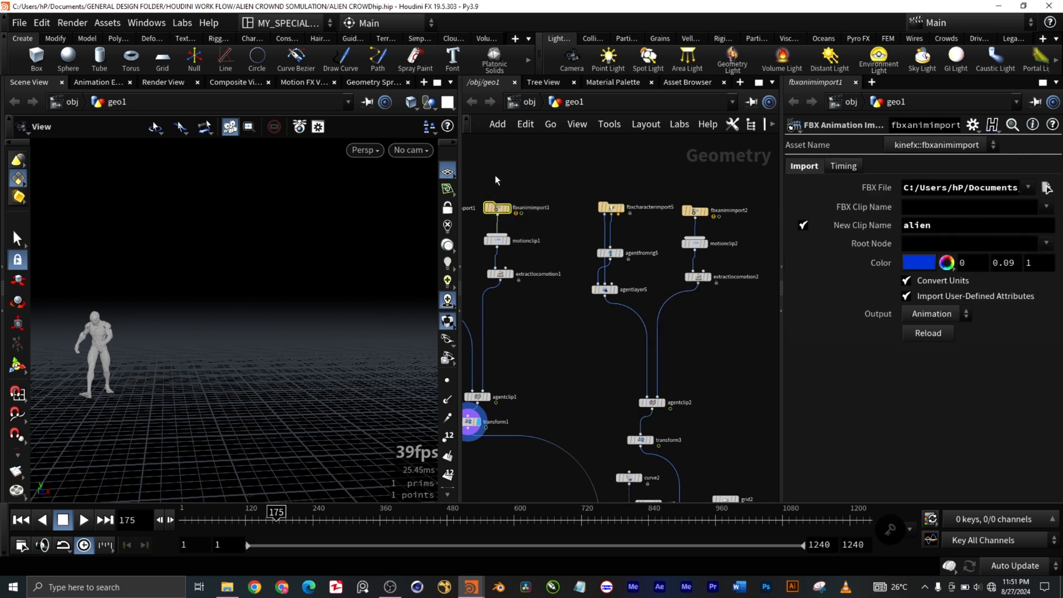
left_click(1029, 189)
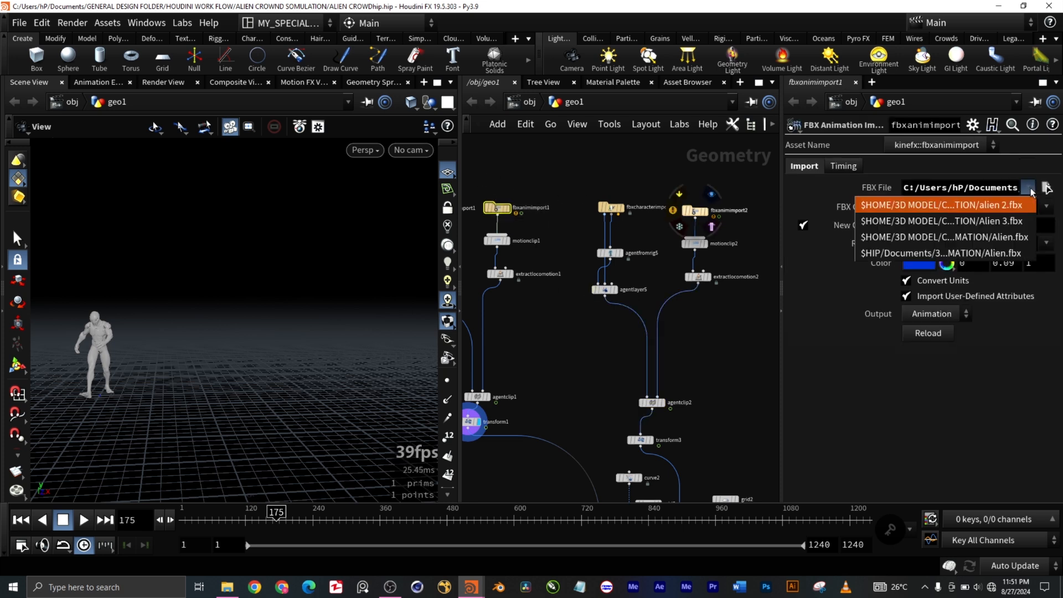
left_click(710, 347)
Step: Select fbxcharacterimport2 at the start of the third character branch and check the recent files offered for its FBX File
middle_click_drag(709, 347, 702, 336)
scroll(683, 308, "down", 5)
scroll(689, 298, "up", 2)
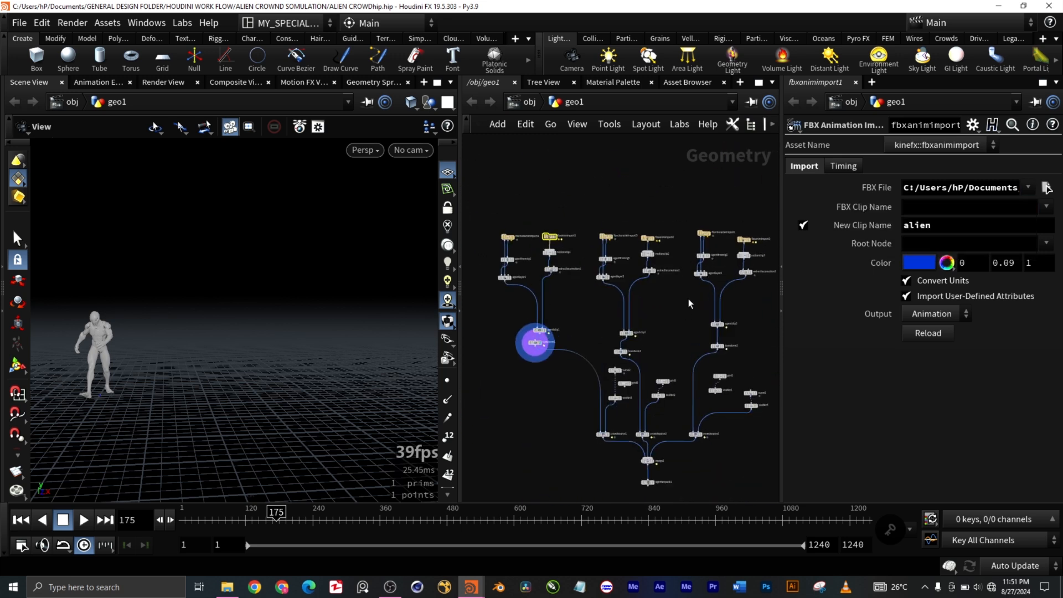
scroll(689, 298, "up", 1)
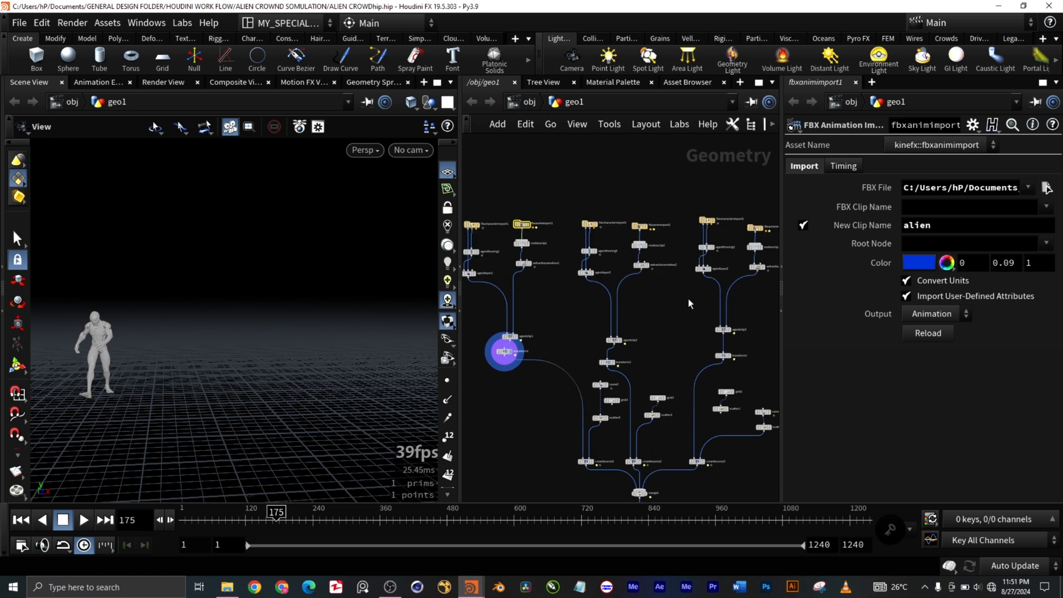
scroll(689, 298, "up", 2)
middle_click_drag(676, 299, 600, 302)
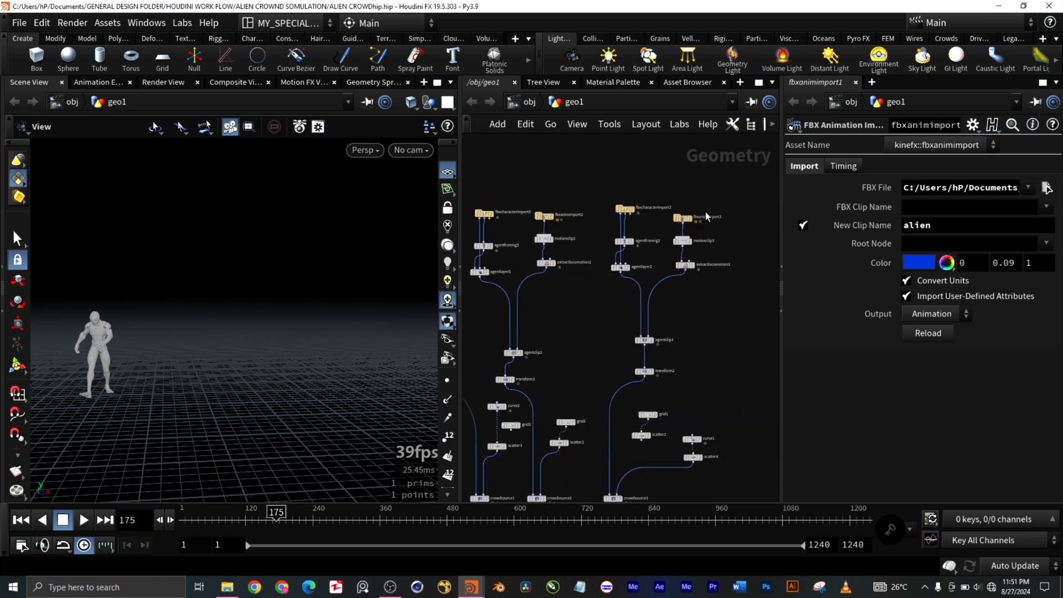
scroll(705, 212, "up", 3)
left_click(573, 210)
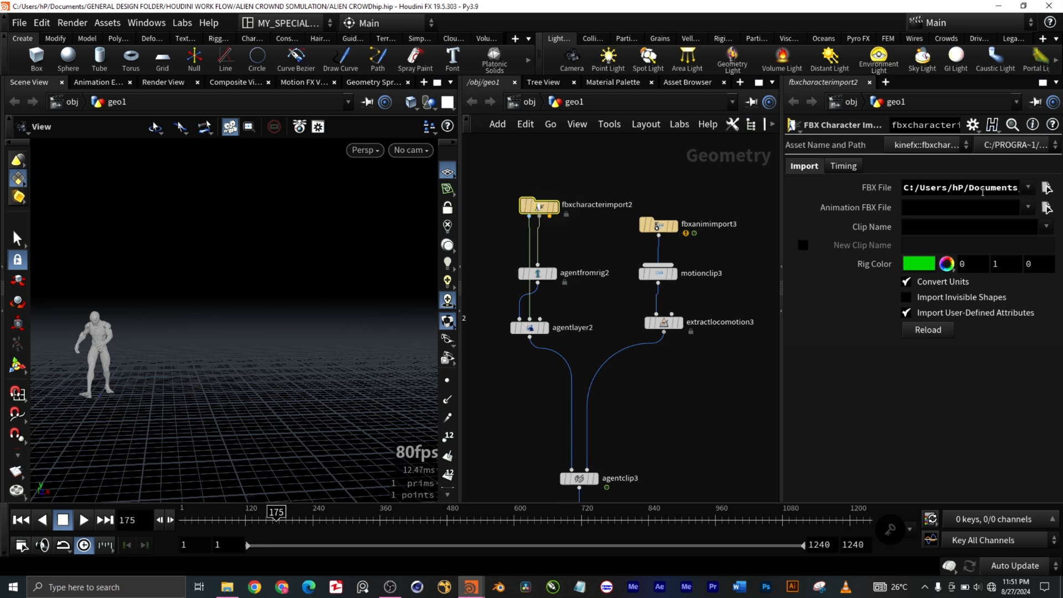
left_click(1029, 188)
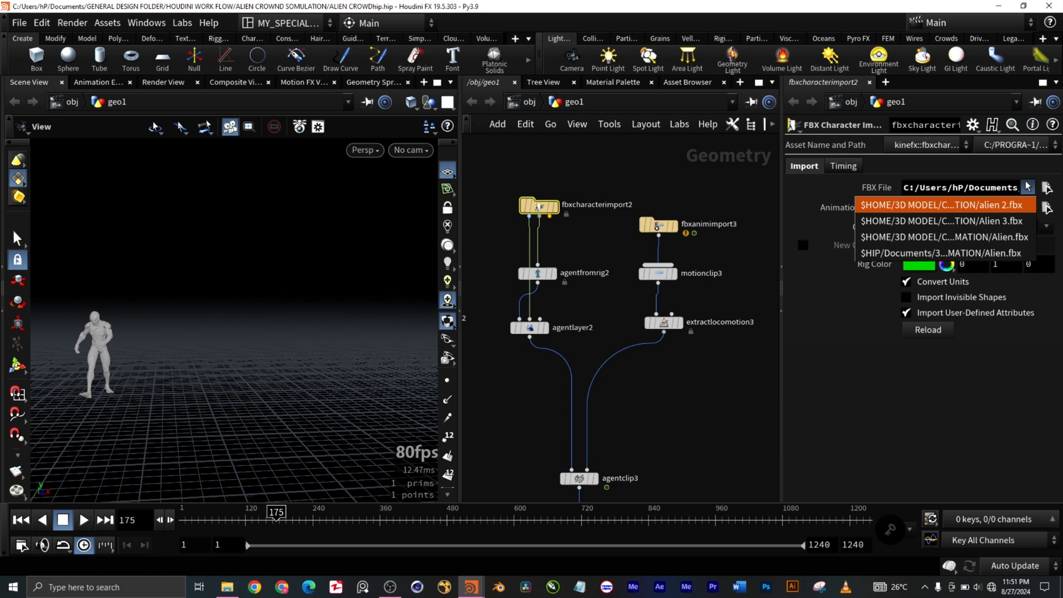
left_click(717, 245)
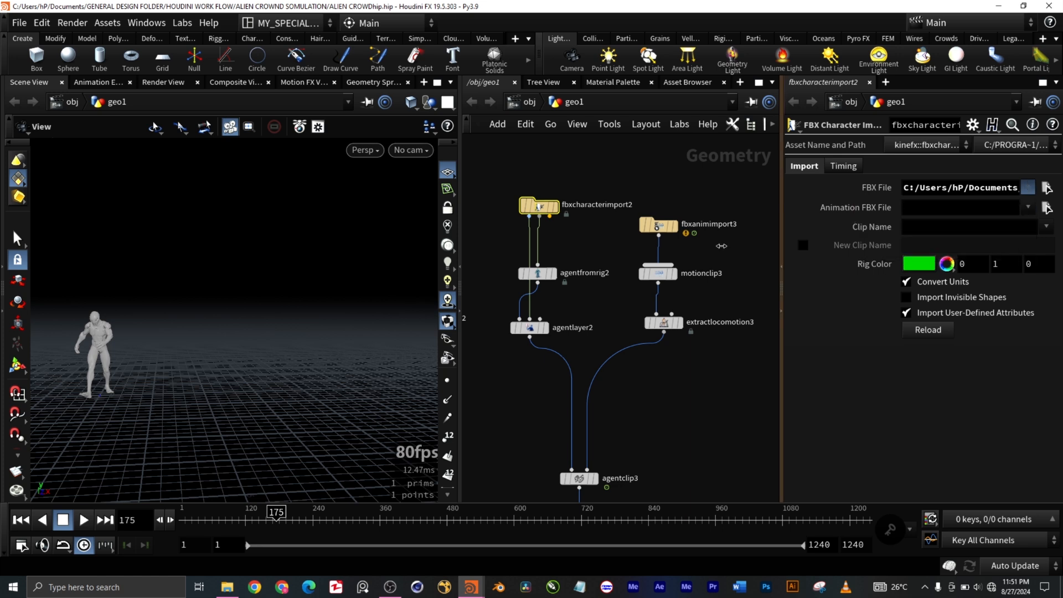
Step: Select the third branch's fbxanimimport3 node and check the recent files offered for its FBX File
left_click_drag(719, 247, 651, 193)
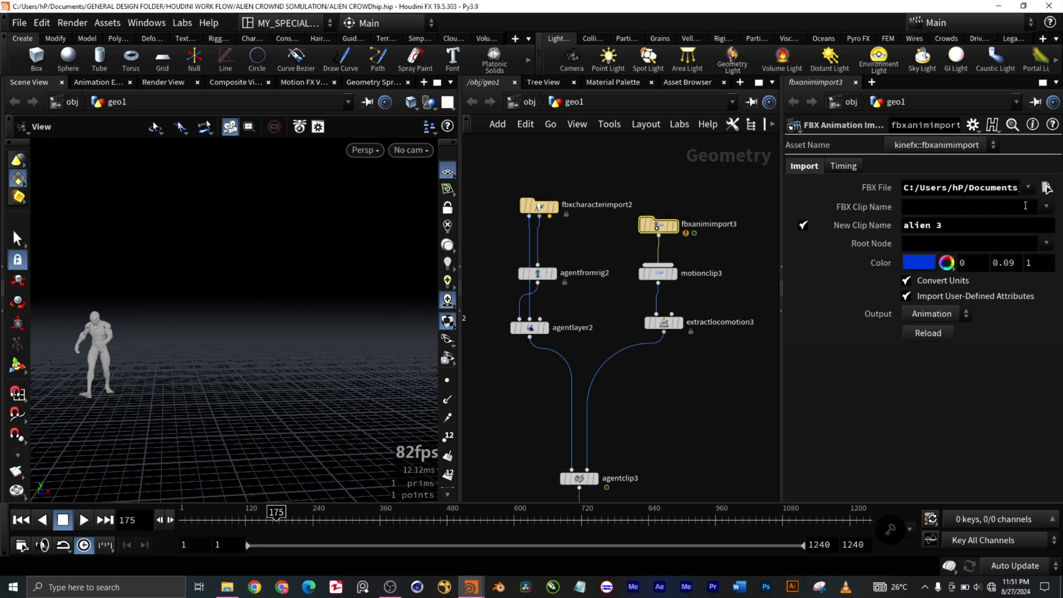
left_click(1034, 188)
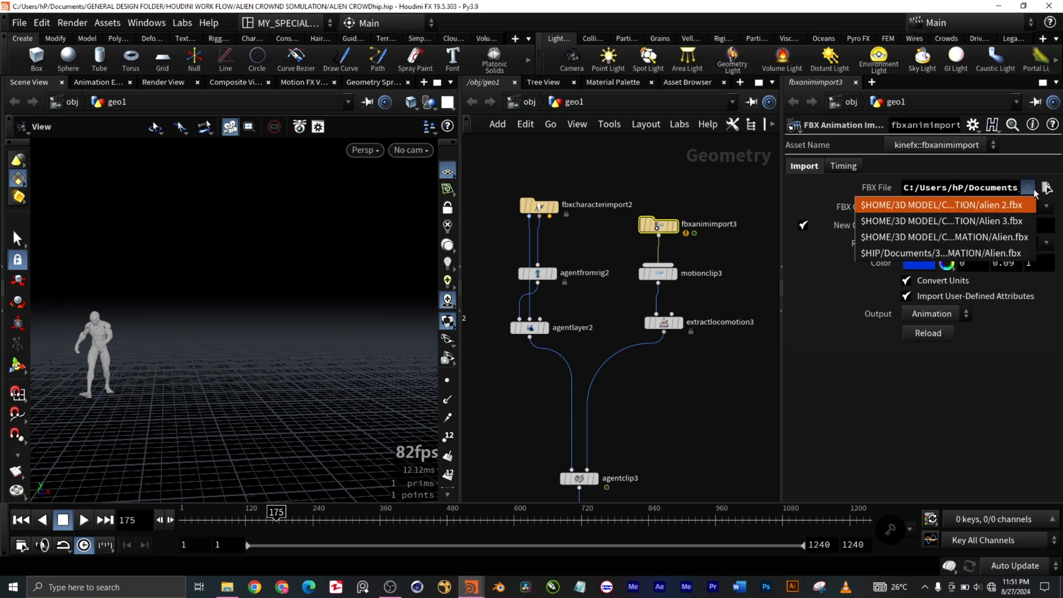
left_click(1033, 381)
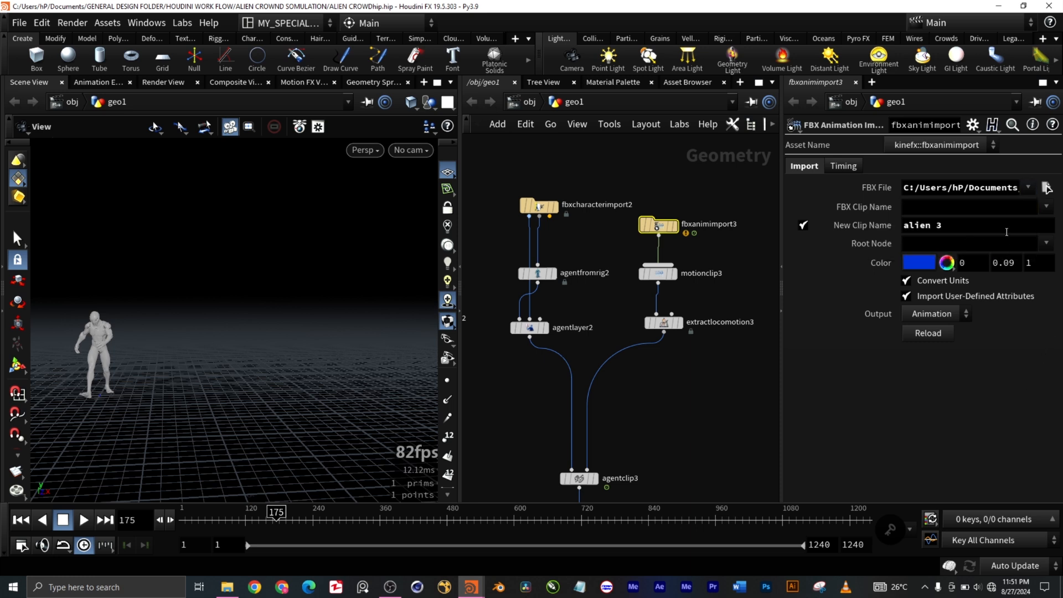
left_click(1029, 188)
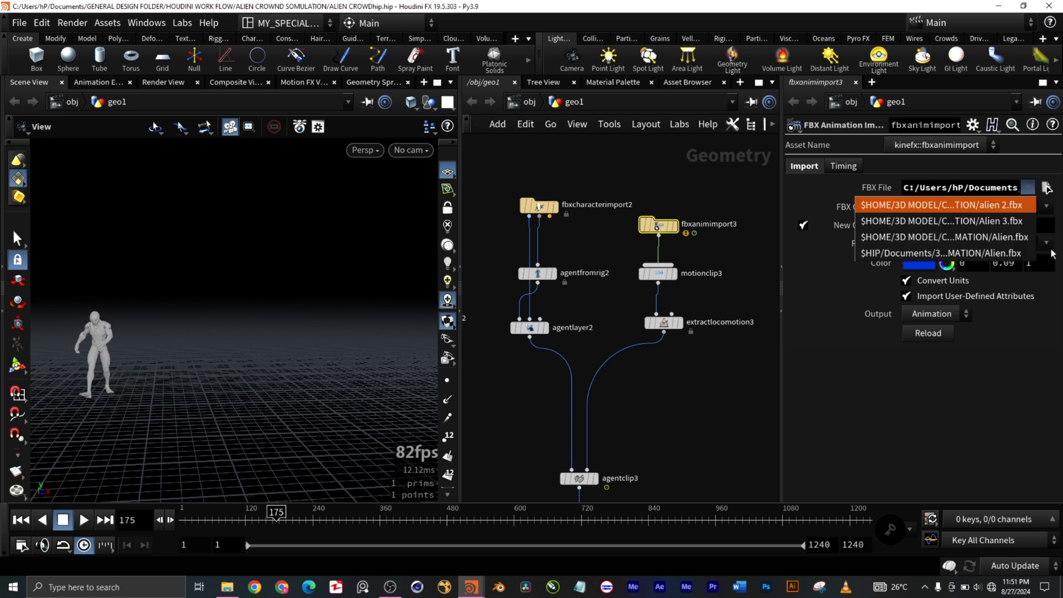
left_click(1032, 388)
Step: Display the transform3 node below agentclip2 and examine the second alien agent up close in the viewport
scroll(686, 360, "down", 5)
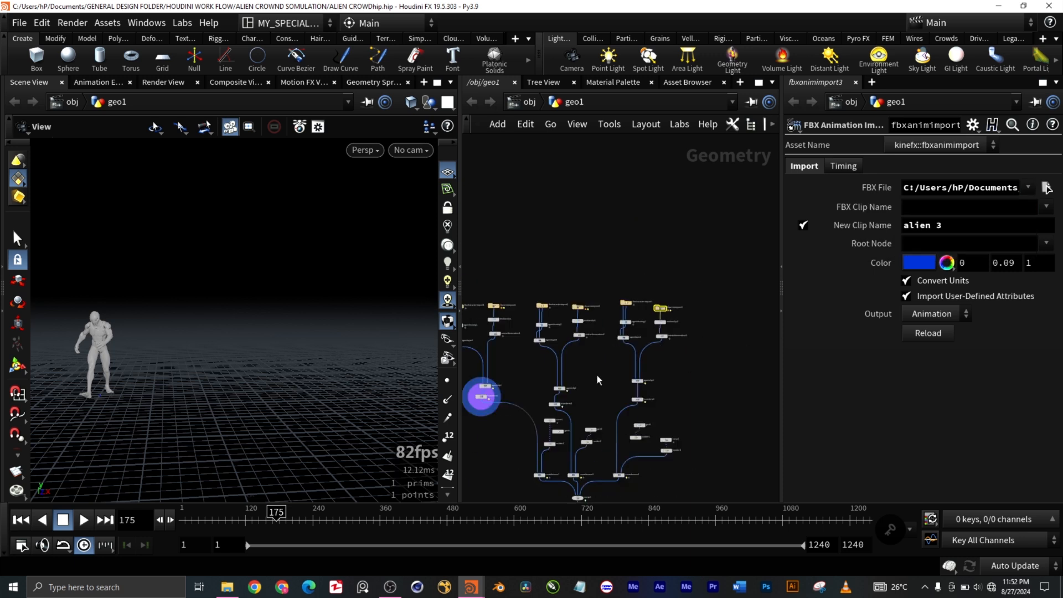
scroll(597, 376, "up", 4)
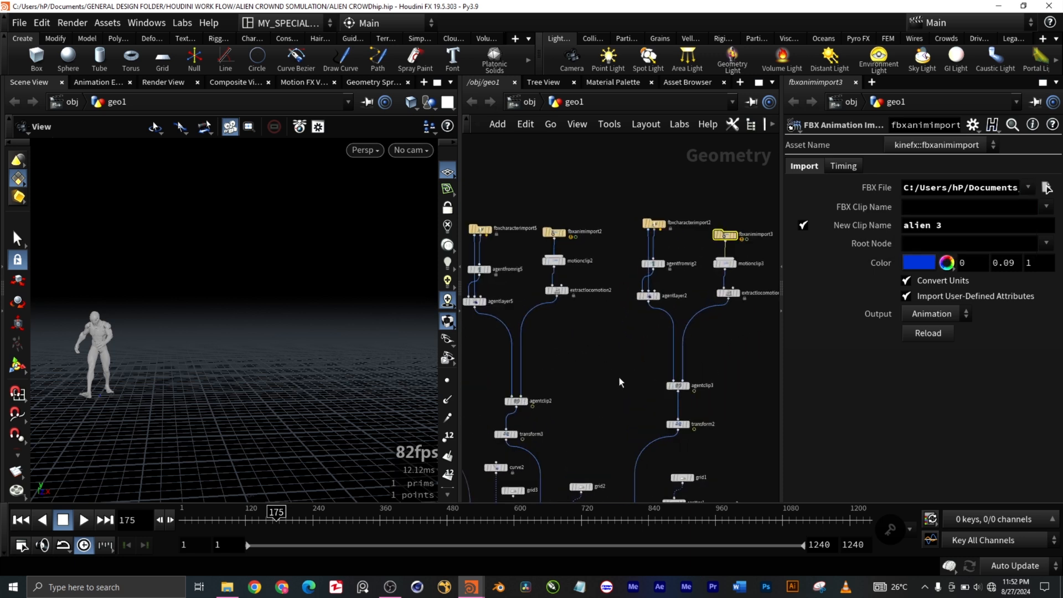
scroll(526, 394, "up", 1)
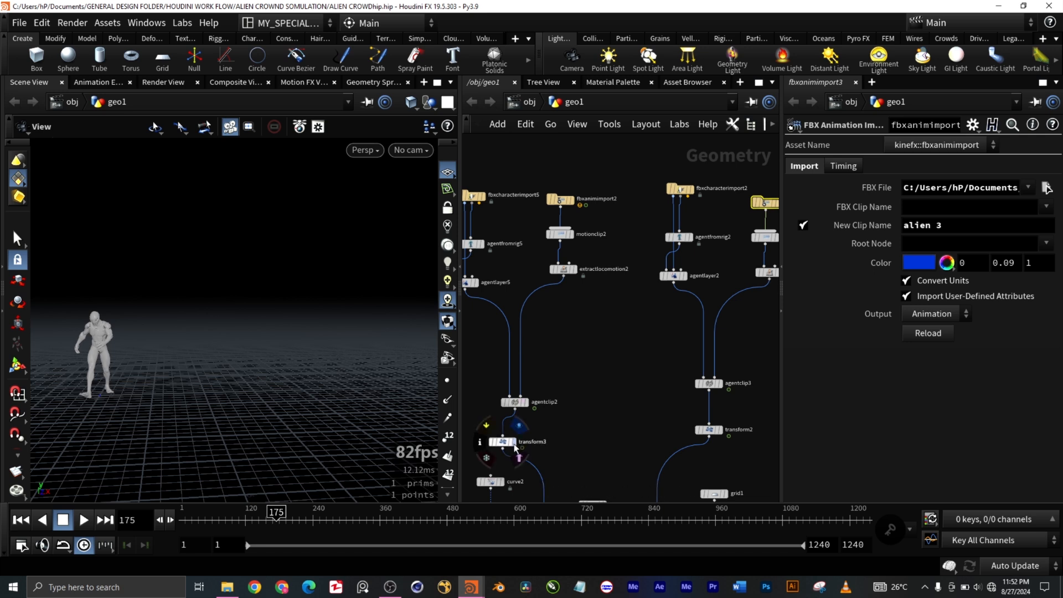
left_click(518, 456)
scroll(145, 333, "up", 10)
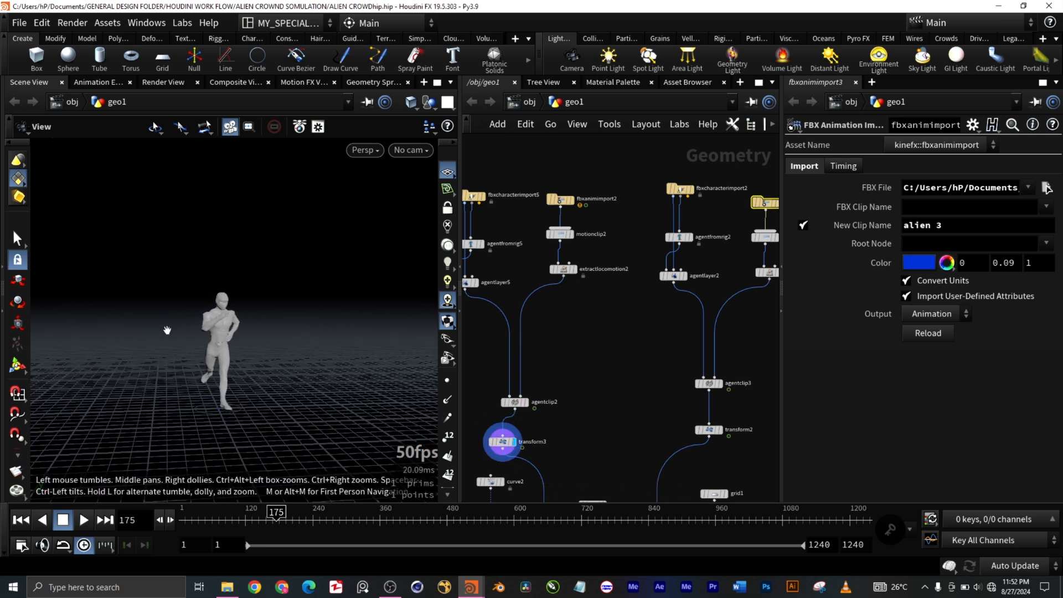
scroll(172, 320, "down", 4)
scroll(172, 320, "down", 1)
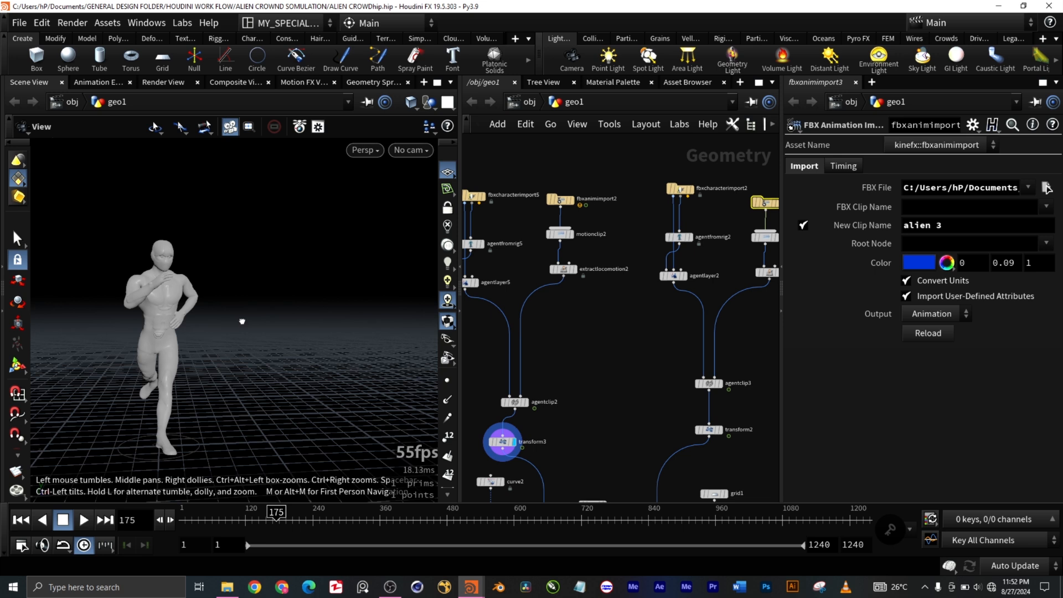
scroll(242, 319, "up", 8)
scroll(218, 334, "down", 9)
scroll(259, 312, "up", 2)
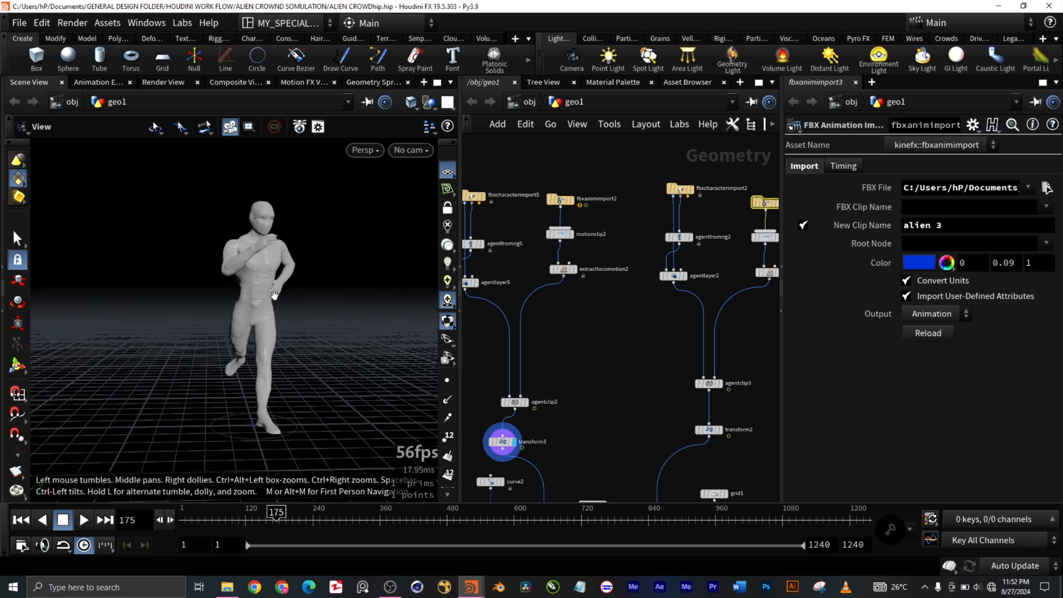
scroll(282, 296, "up", 5)
scroll(283, 296, "down", 5)
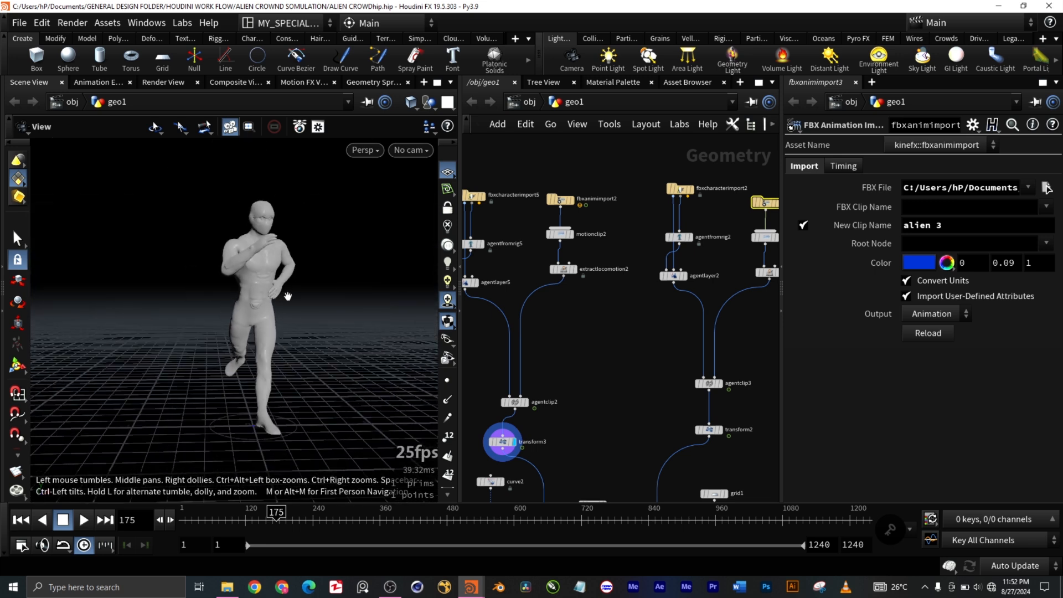
Step: Select fbxcharacterimport5 and read its FBX File path through to the file name at the end
middle_click_drag(632, 309, 674, 309)
left_click(509, 195)
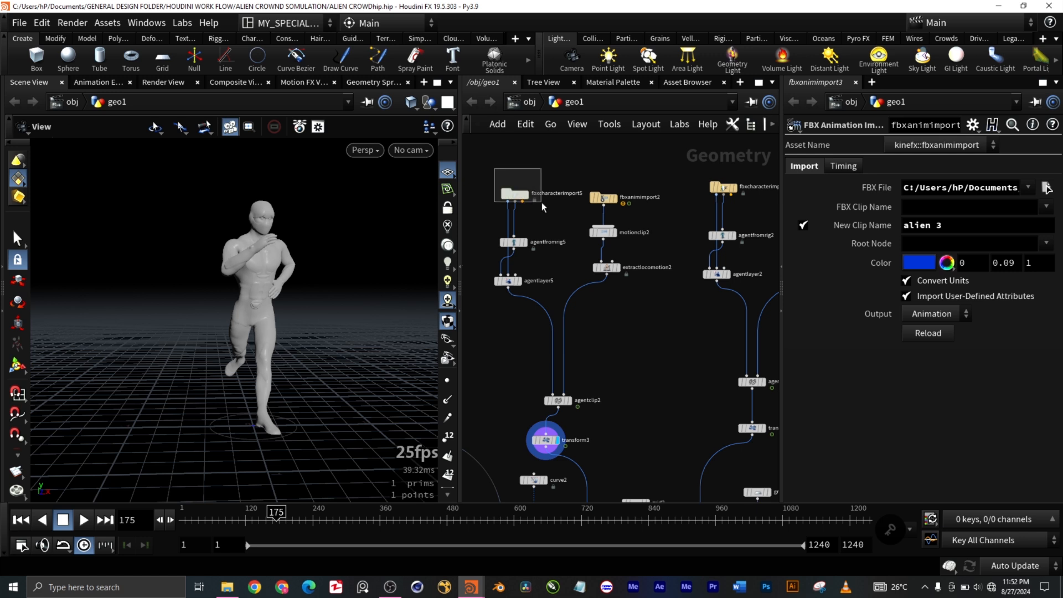
left_click(1028, 189)
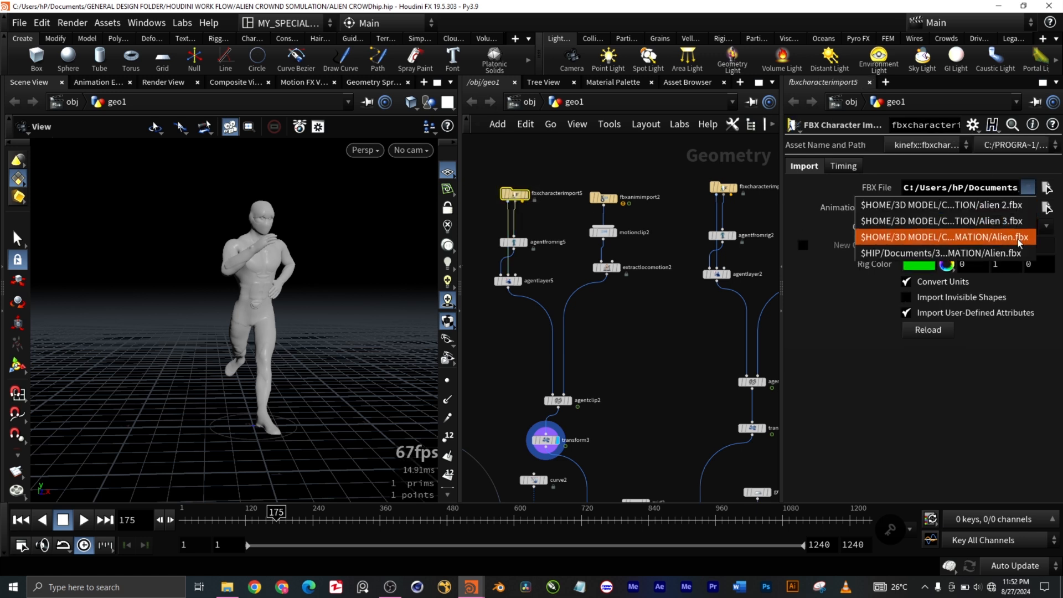
left_click(931, 250)
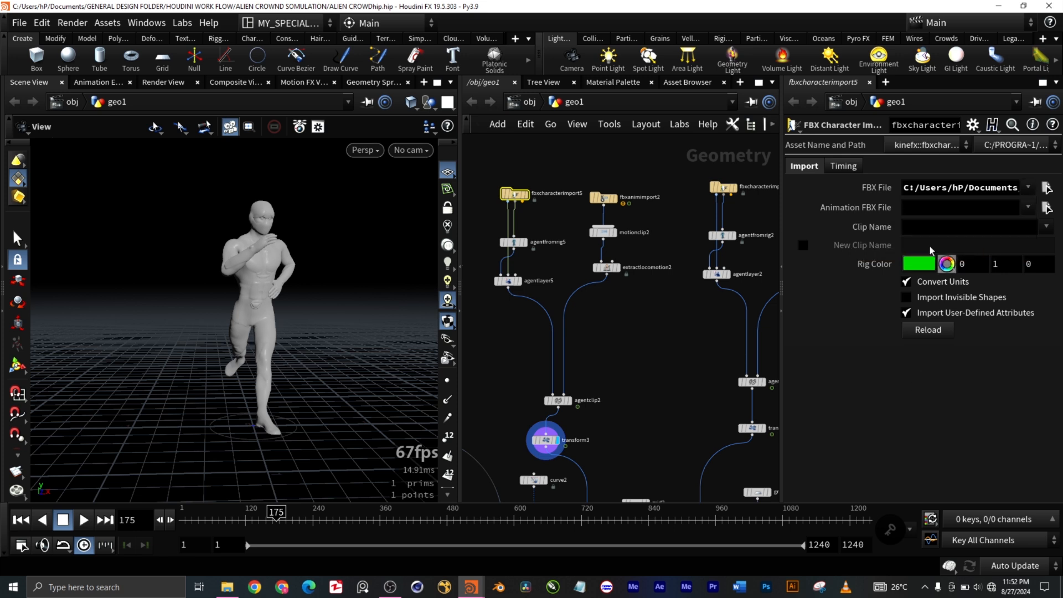
left_click(967, 189)
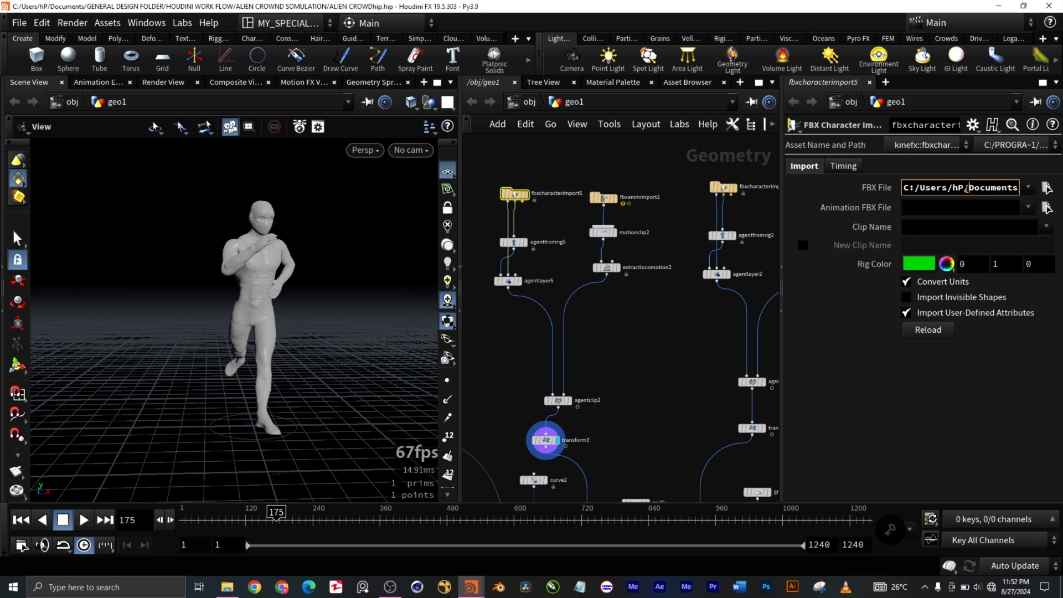
key("Right")
key("Right")
key("Right")
key("Right")
key("Right")
key("Right")
key("Right")
key("Right")
key("Right")
key("Right")
key("Right")
key("Right")
key("Right")
key("Right")
key("Right")
key("Right")
key("Right")
key("Right")
key("Right")
key("Right")
key("Right")
key("Right")
key("Right")
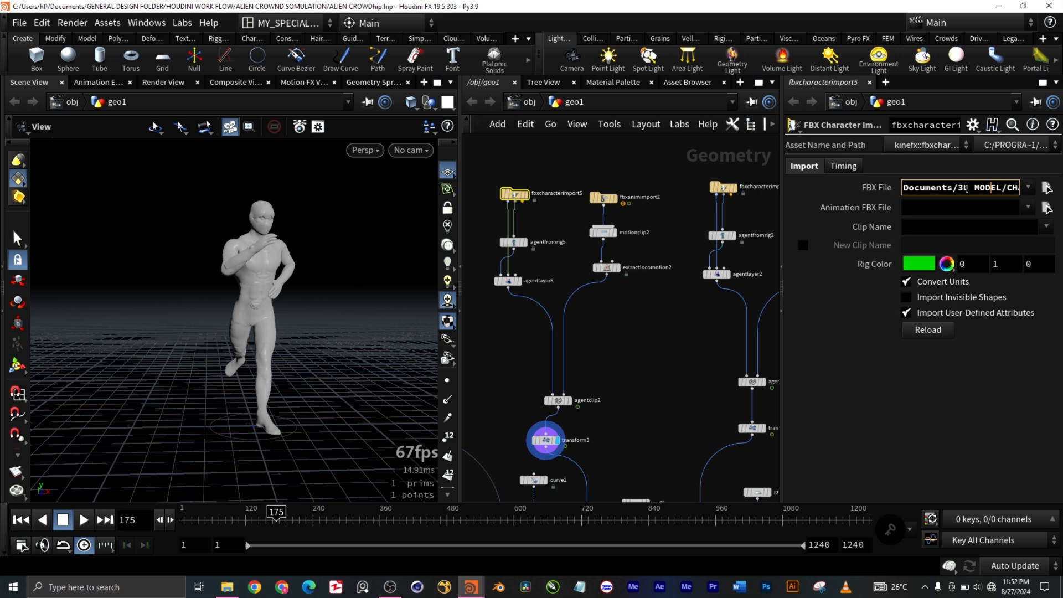
key("Right")
key("Right")
key("Right")
key("Right")
key("Right")
key("Right")
key("Right")
key("Right")
key("Right")
key("Right")
key("Right")
key("Right")
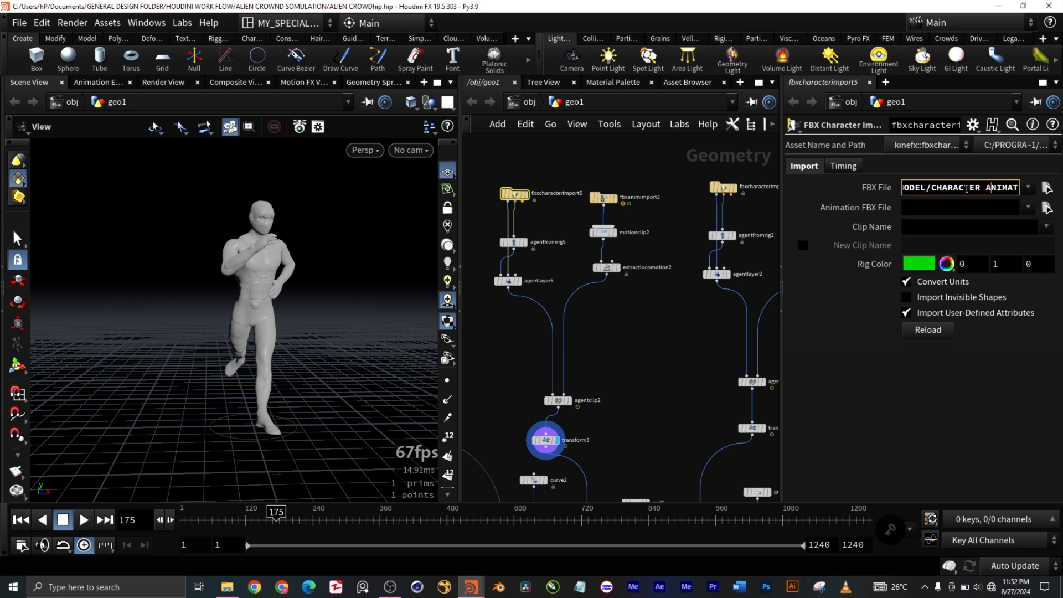
key("Right")
key("Right")
key("Right")
key("Right")
key("Right")
key("Right")
key("Right")
key("Right")
key("Right")
key("Right")
key("Right")
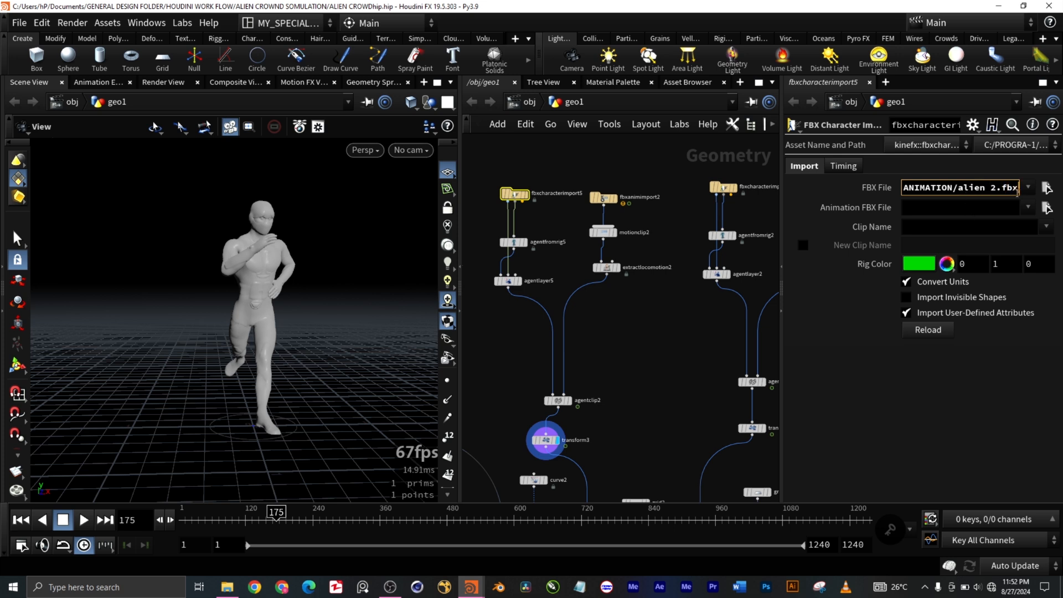
Step: Inspect the import parameters of fbxanimimport2 and the third branch's fbxcharacterimport2
left_click(604, 198)
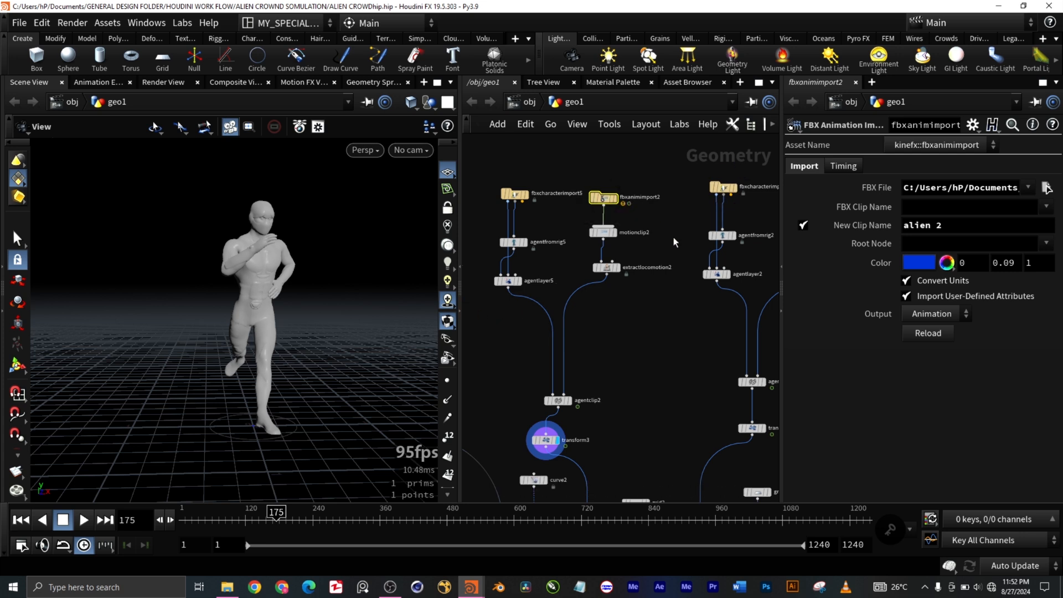
middle_click_drag(675, 242, 635, 218)
left_click_drag(638, 175, 697, 213)
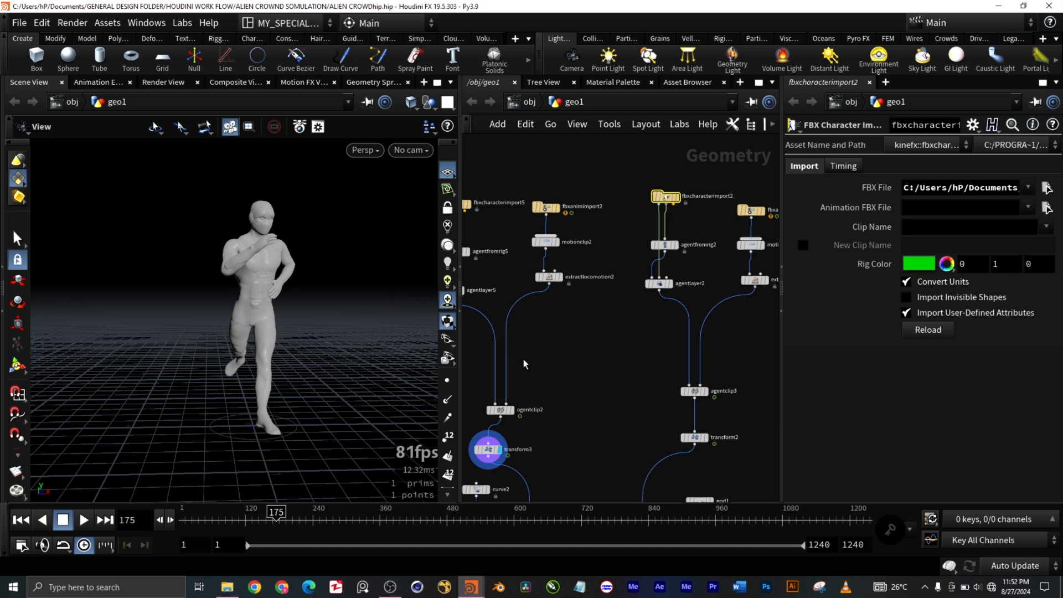
scroll(525, 364, "down", 2)
scroll(719, 357, "down", 2)
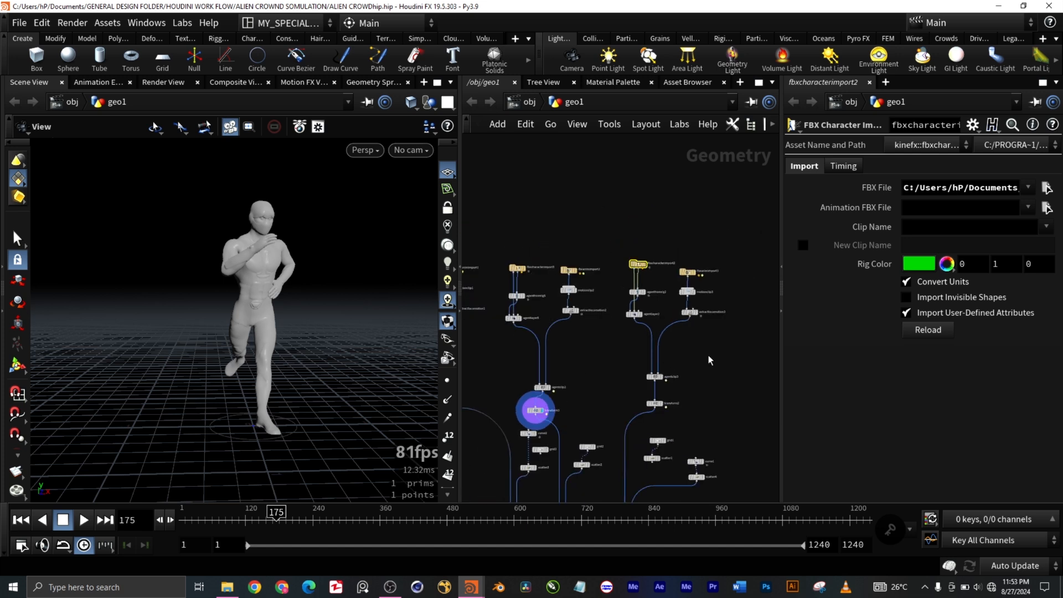
Step: Inspect the import parameters of fbxcharacterimport5 and fbxcharacterimport1
middle_click_drag(710, 360, 766, 363)
left_click(572, 272)
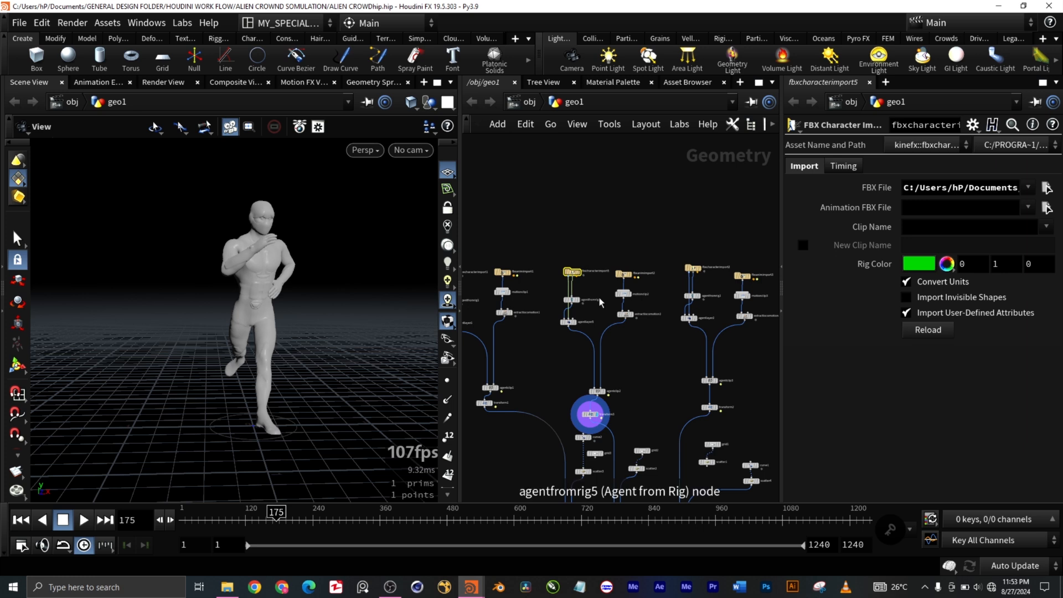
middle_click_drag(678, 358, 712, 349)
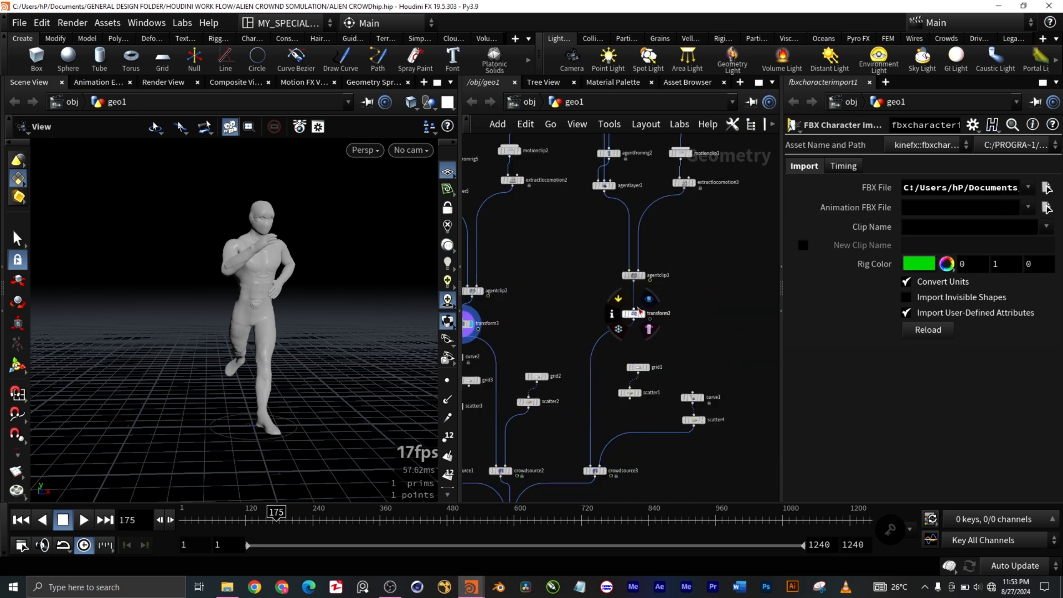
Step: Display the transform2 node below agentclip3 and examine the third alien agent up close in the viewport
left_click(645, 314)
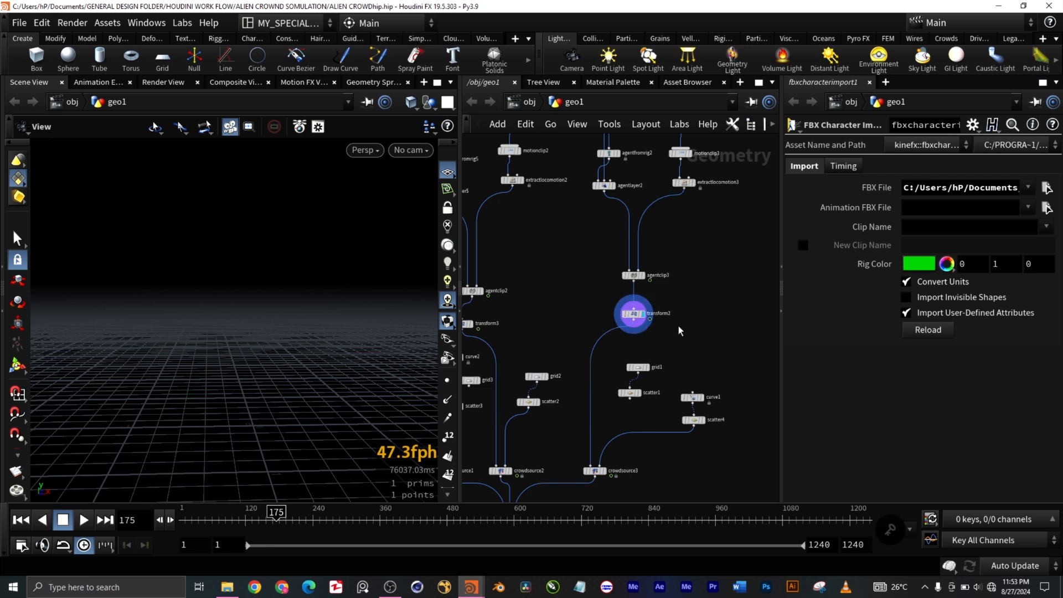
scroll(688, 304, "up", 3)
scroll(690, 304, "down", 7)
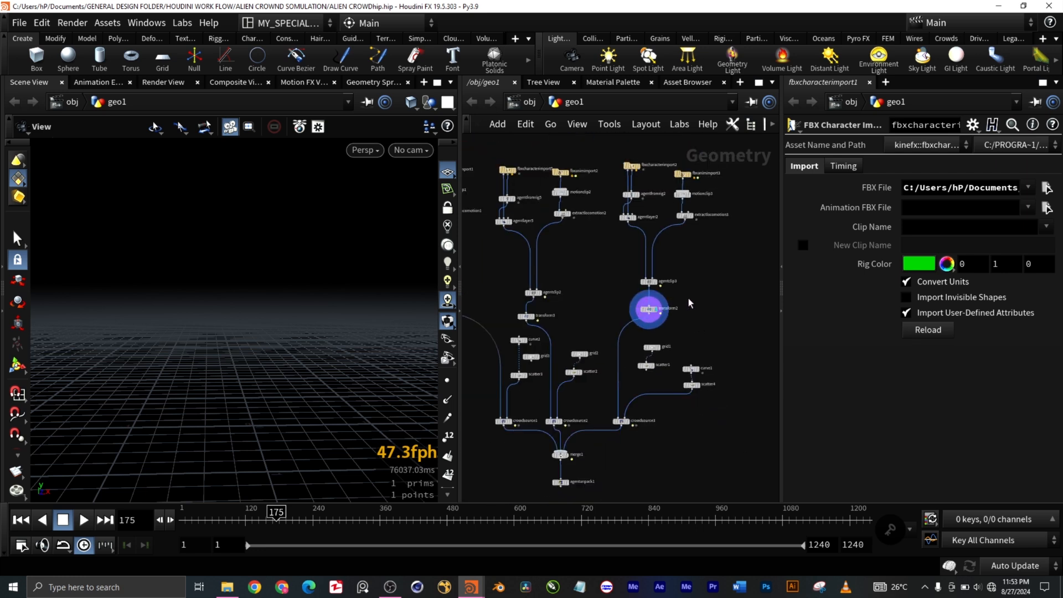
scroll(692, 303, "up", 2)
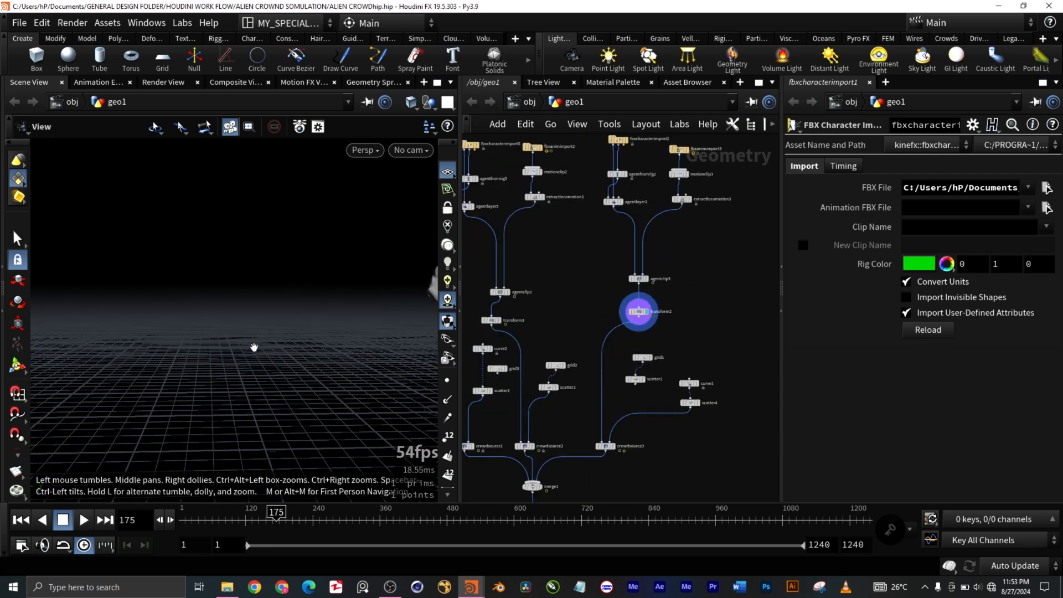
scroll(395, 349, "up", 8)
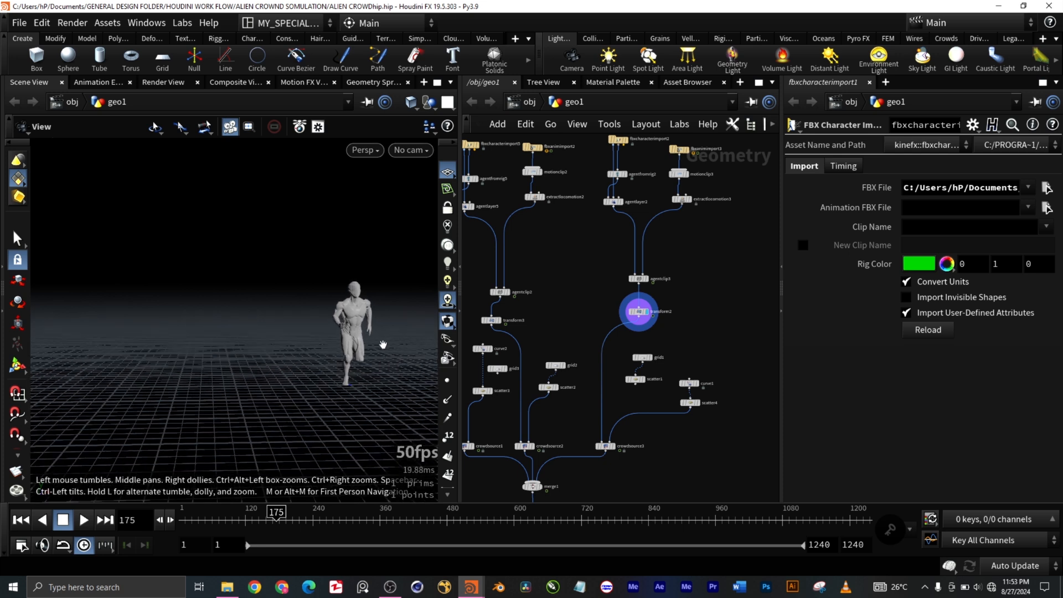
scroll(373, 334, "down", 3)
scroll(373, 338, "up", 2)
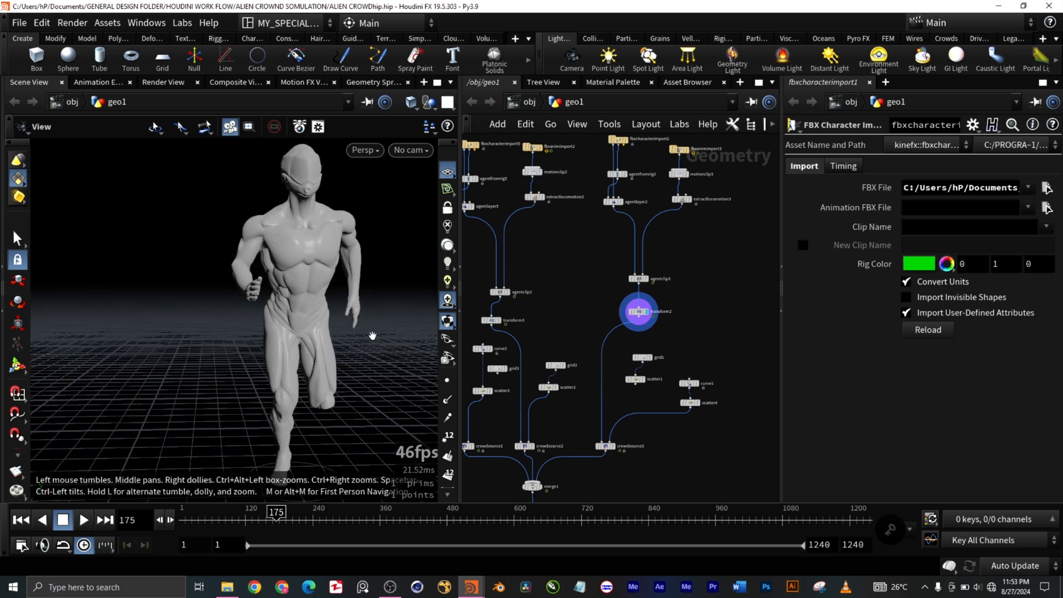
scroll(373, 336, "down", 2)
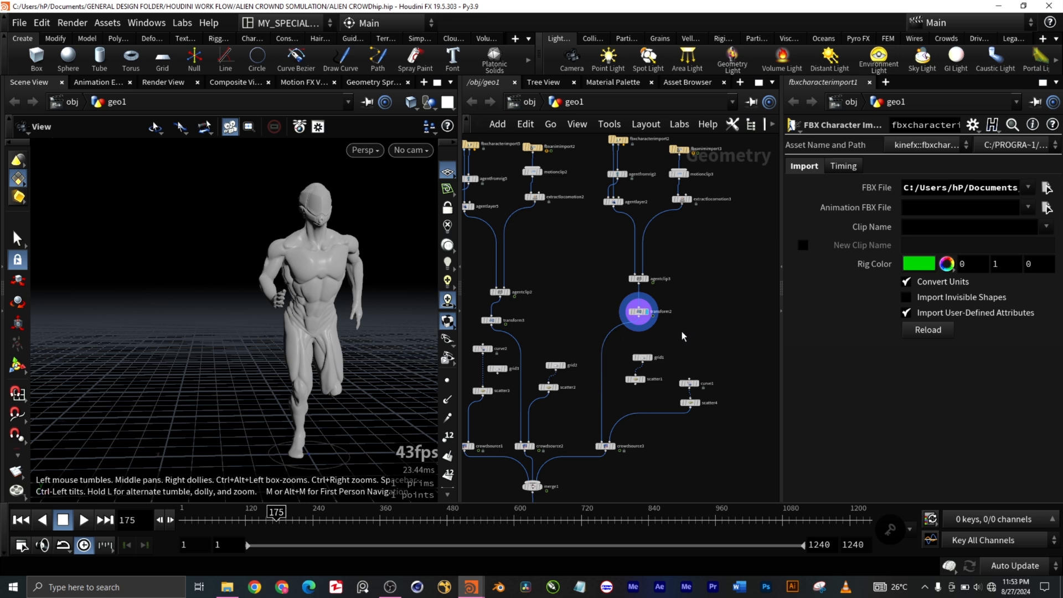
Step: Examine how the three agent branches and their scatter nodes feed crowdsource1 to crowdsource3, merge1 and agentunpack1
scroll(682, 337, "down", 4)
scroll(683, 337, "up", 3)
mouse_move(659, 323)
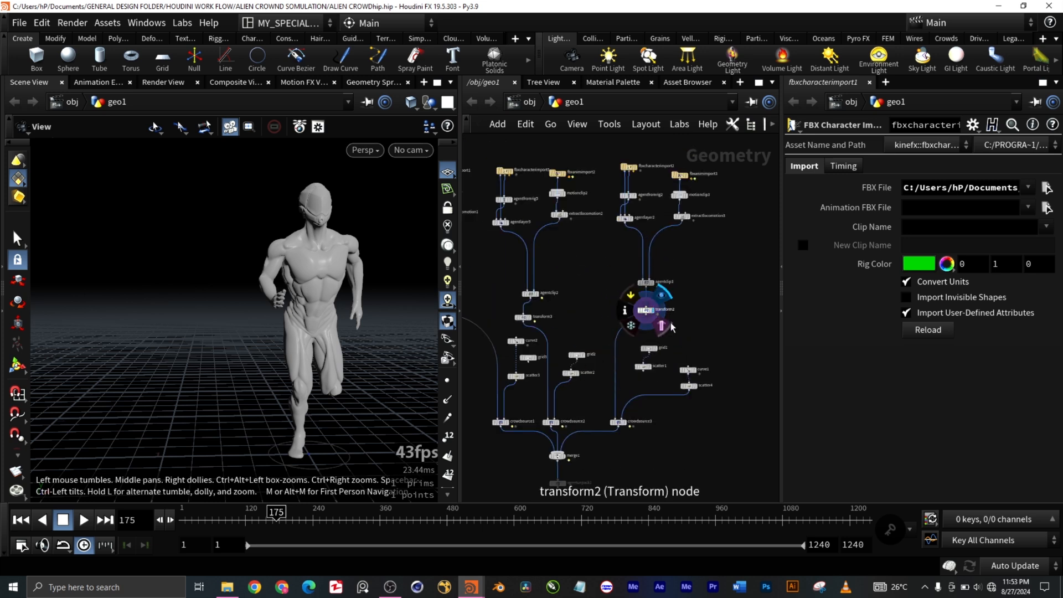
scroll(520, 357, "down", 2)
scroll(515, 363, "down", 2)
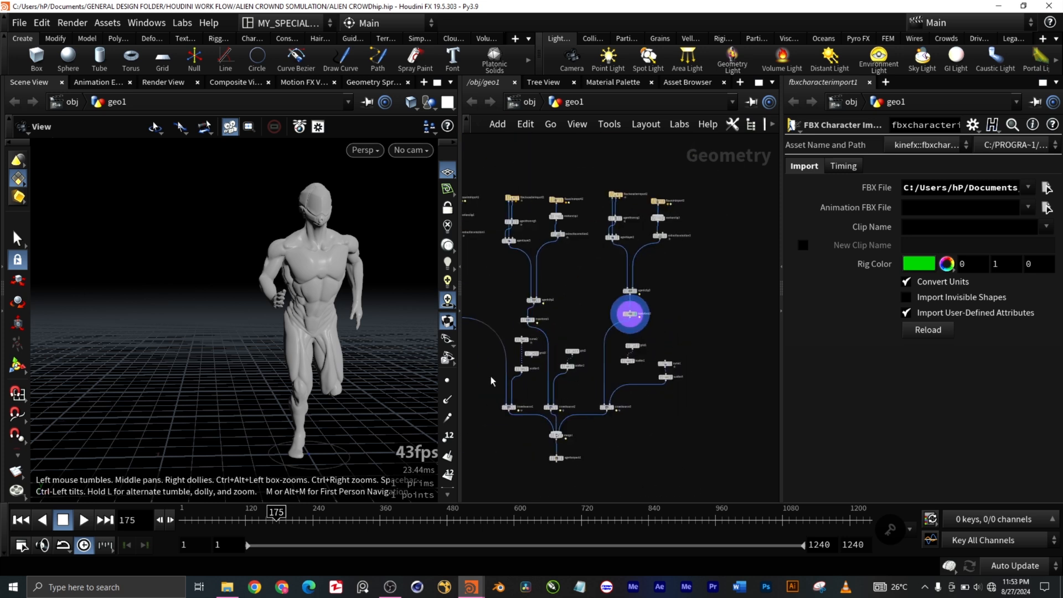
scroll(491, 381, "up", 5)
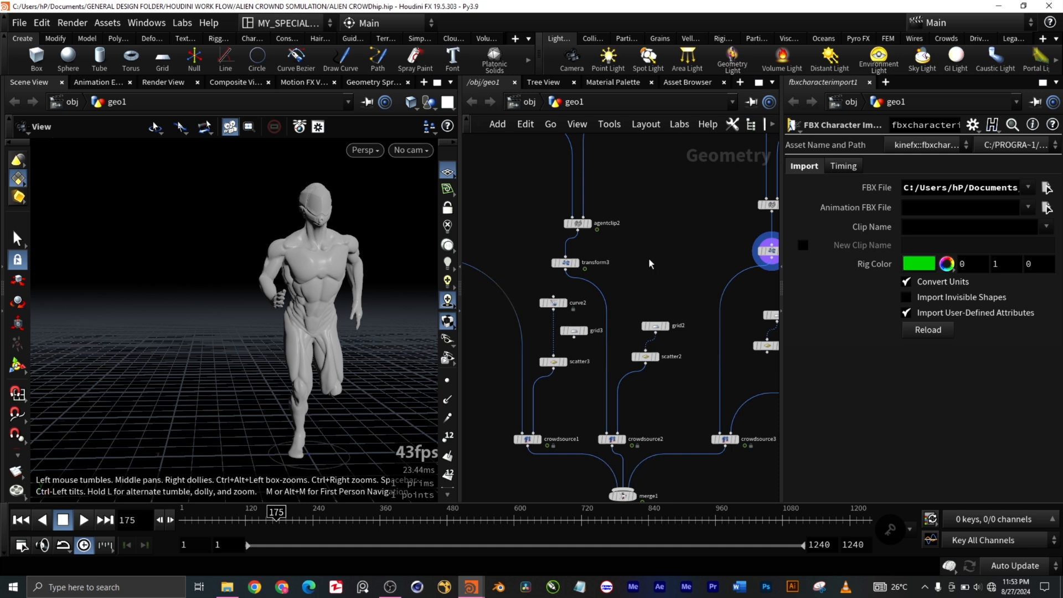
middle_click_drag(558, 416, 569, 339)
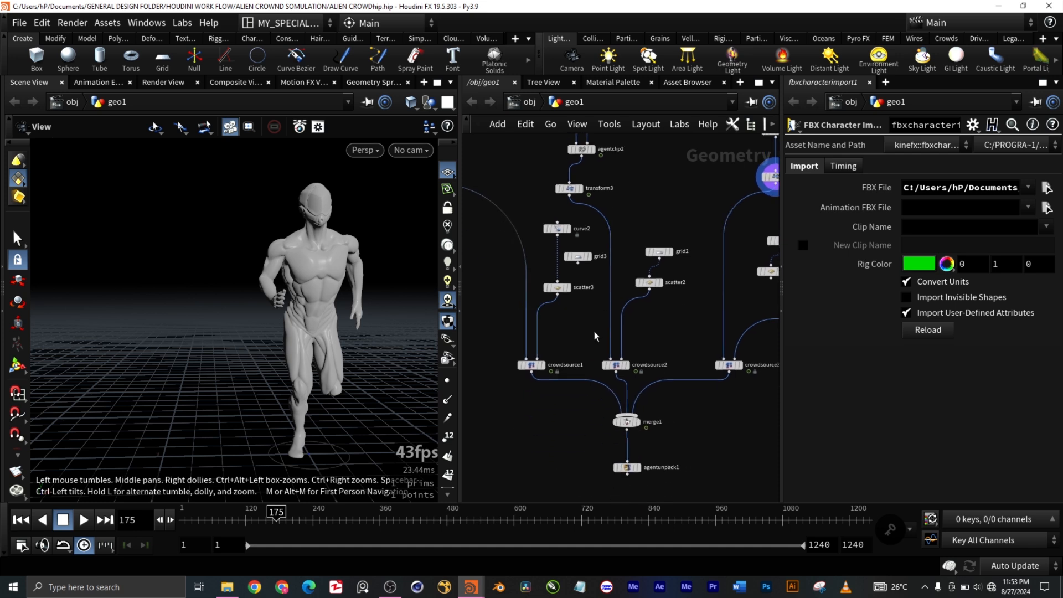
scroll(599, 335, "down", 5)
mouse_move(591, 321)
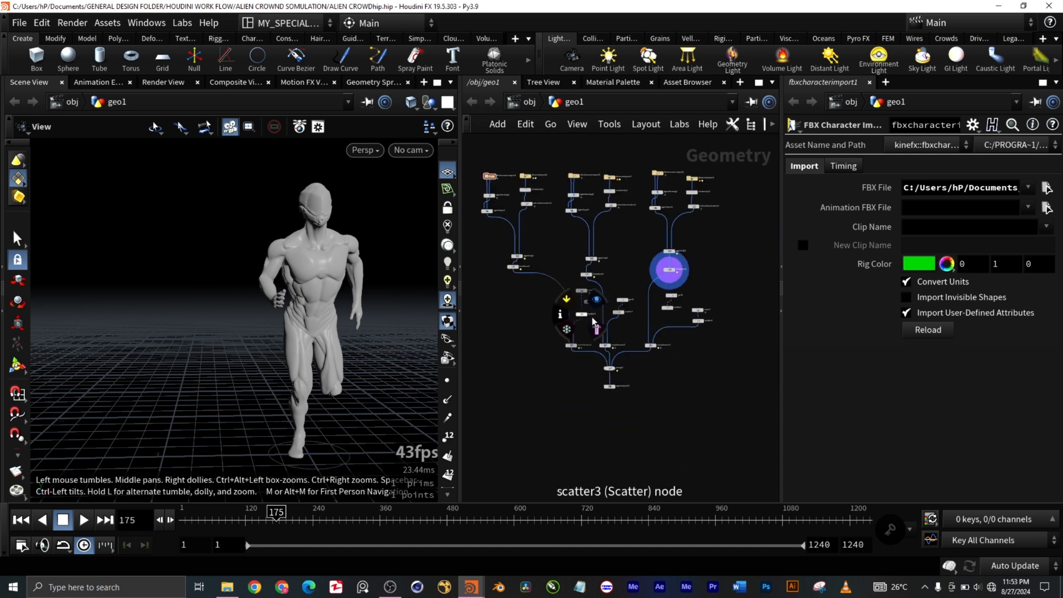
scroll(591, 321, "up", 5)
middle_click_drag(587, 330, 587, 292)
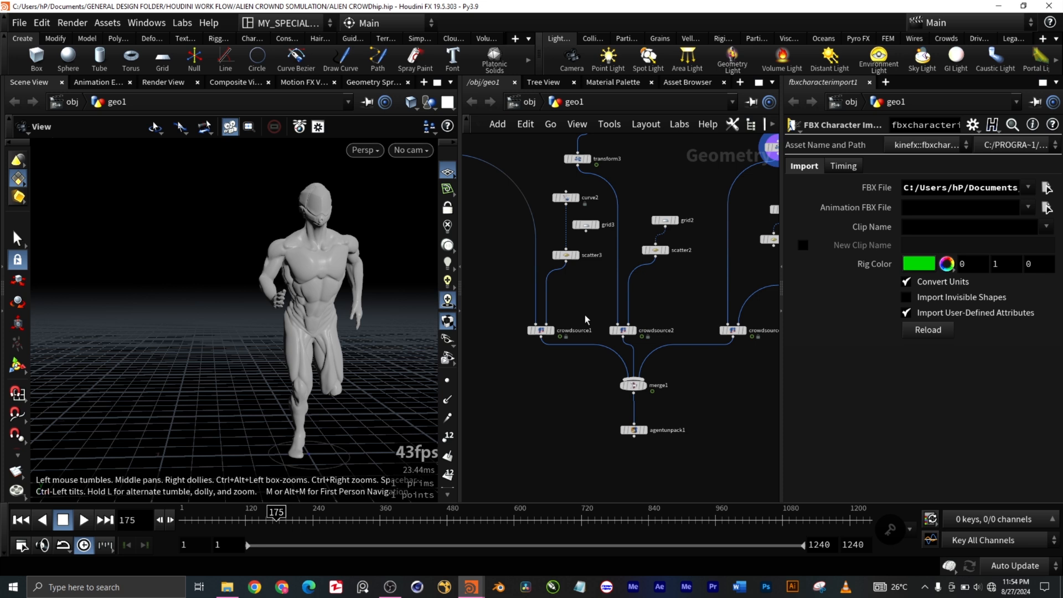
Step: Display the crowdsource1 node and view its whole crowd of agents from a distance in the viewport
scroll(535, 332, "up", 4)
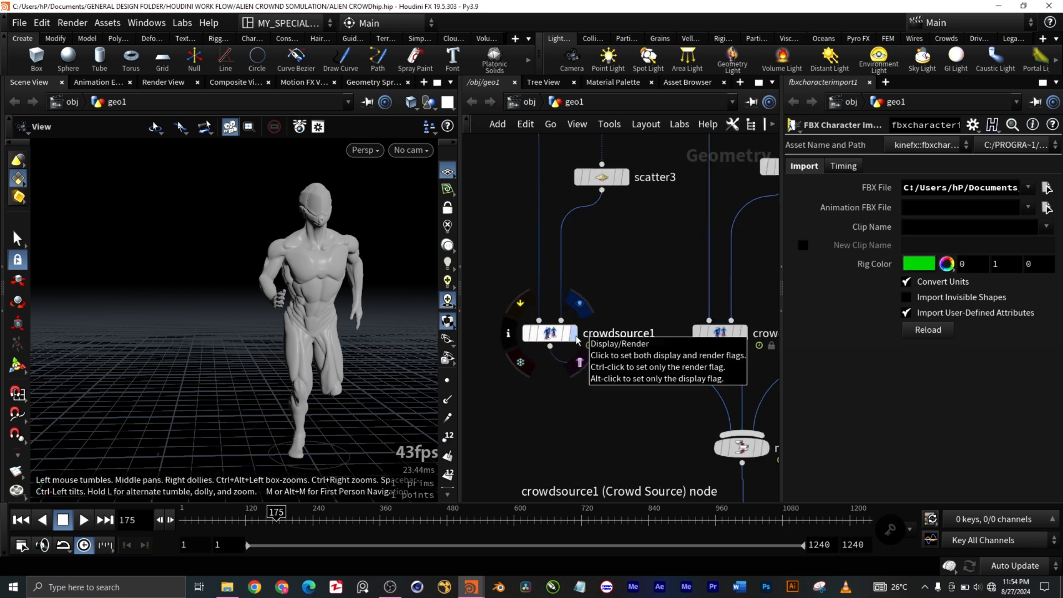
left_click(577, 340)
left_click_drag(240, 339, 260, 372)
scroll(259, 371, "down", 4)
scroll(255, 369, "down", 1)
scroll(128, 395, "down", 5)
scroll(202, 406, "down", 1)
middle_click_drag(305, 405, 448, 335)
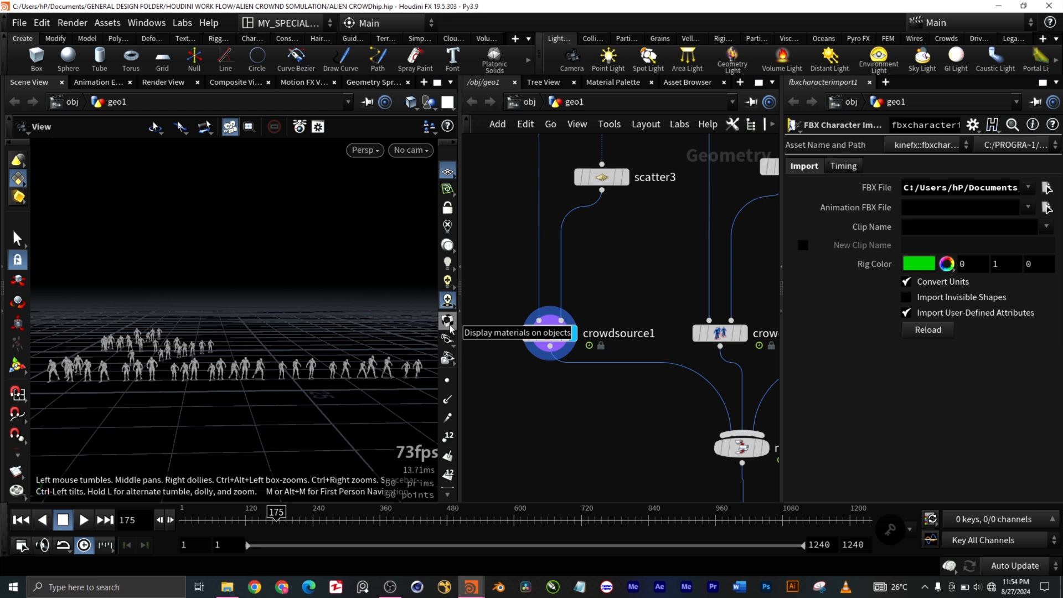
scroll(152, 412, "up", 2)
scroll(183, 405, "down", 1)
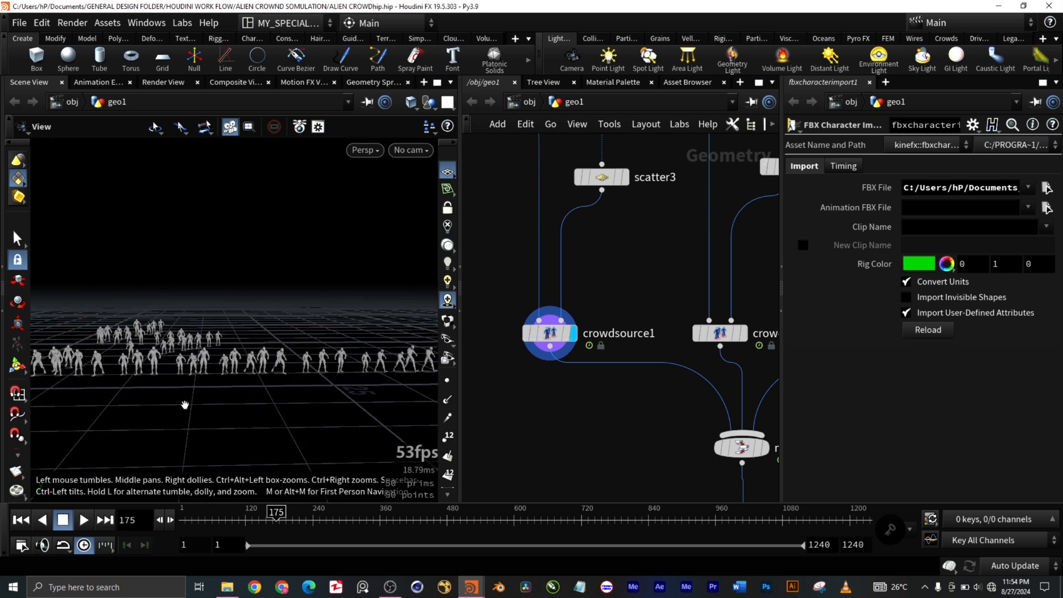
scroll(185, 405, "down", 1)
scroll(171, 382, "down", 1)
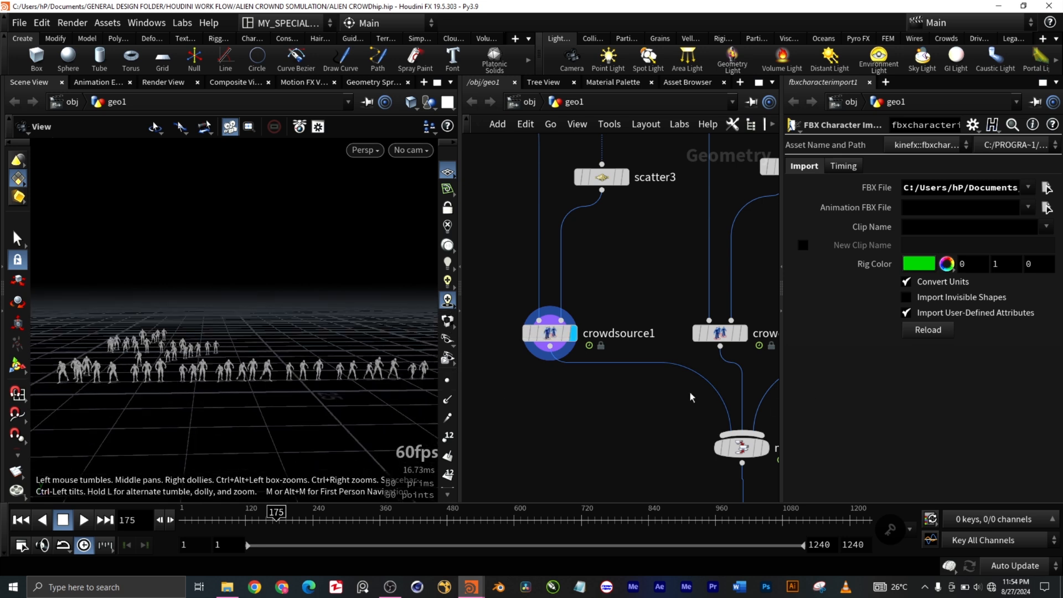
Step: Display the curve2 node above scatter3 and examine the path that the first crowd follows
scroll(638, 257, "up", 1)
middle_click_drag(638, 258, 640, 347)
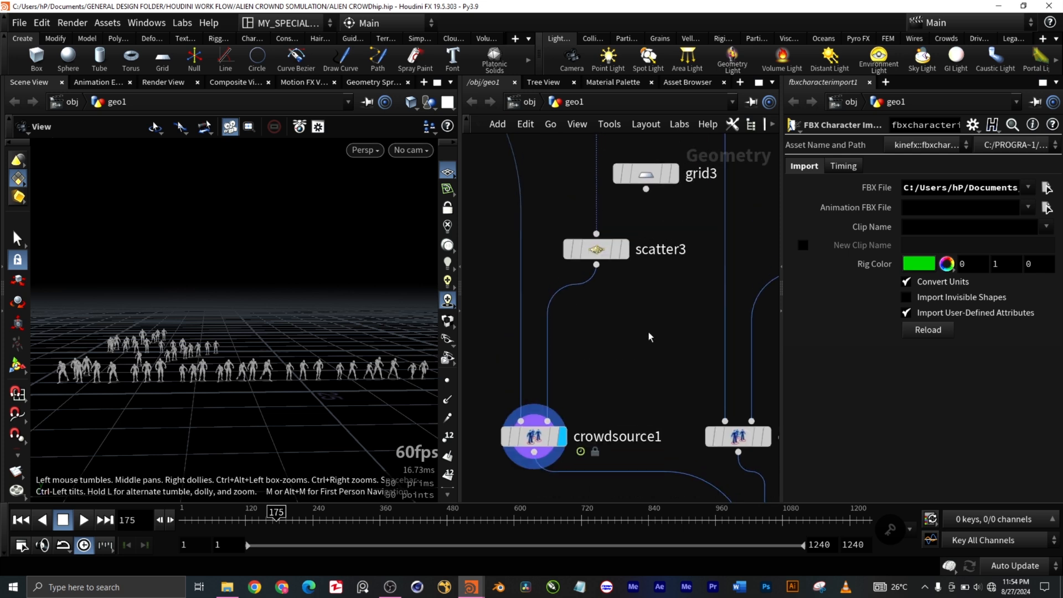
scroll(645, 332, "down", 4)
scroll(629, 216, "up", 1)
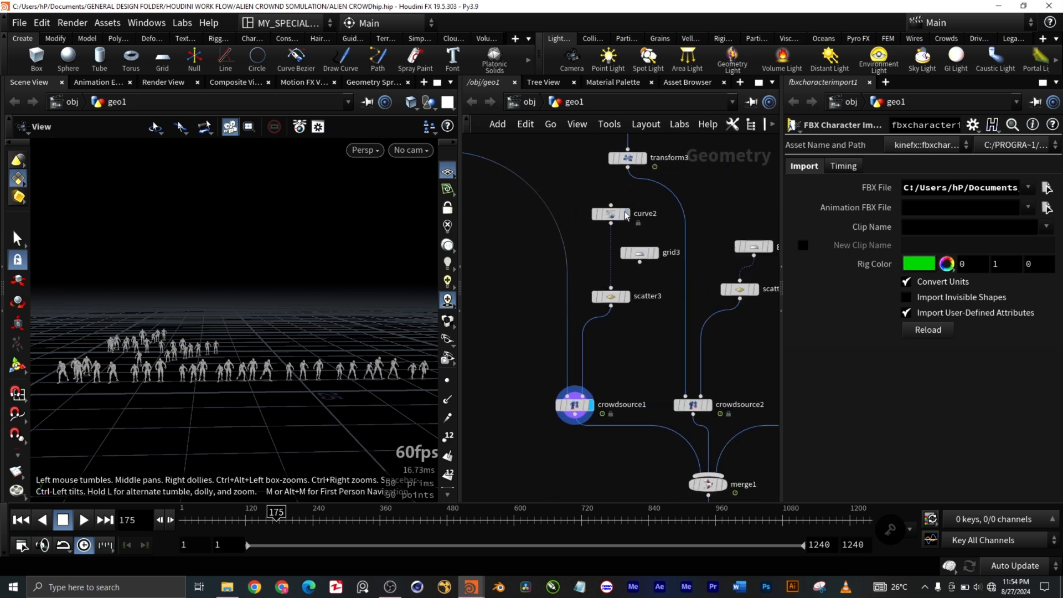
mouse_move(629, 216)
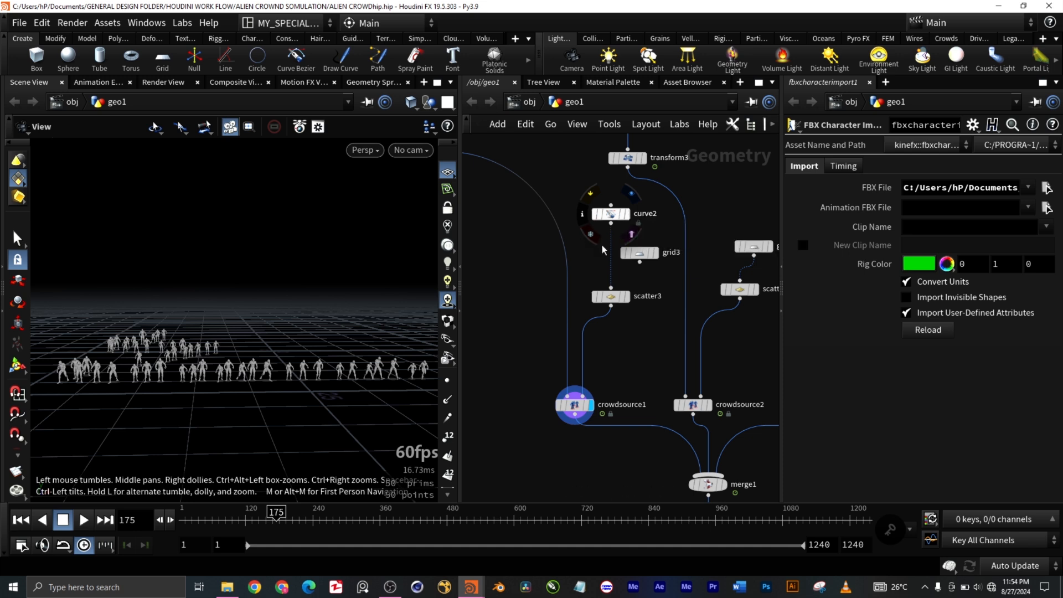
left_click(628, 218)
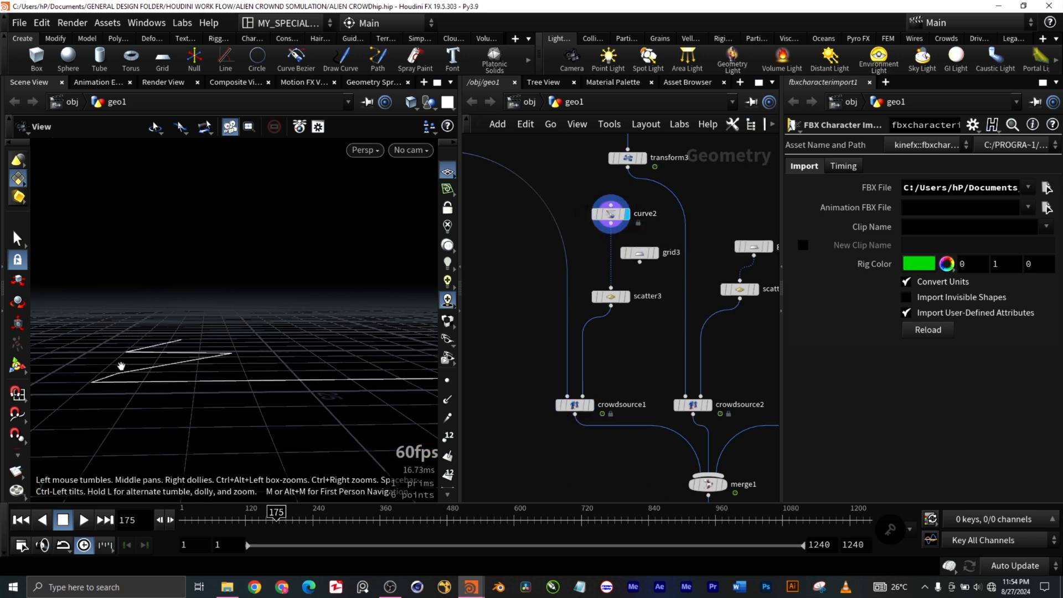
left_click_drag(377, 416, 216, 383)
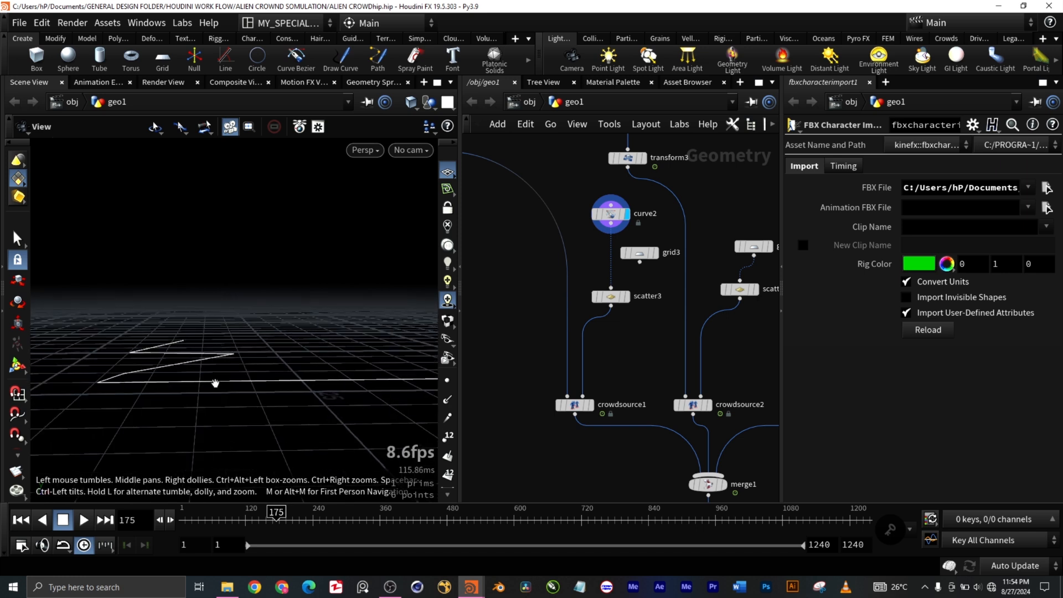
Step: Display scatter3 and inspect its scatter options, and return the display to crowdsource1
left_click(627, 297)
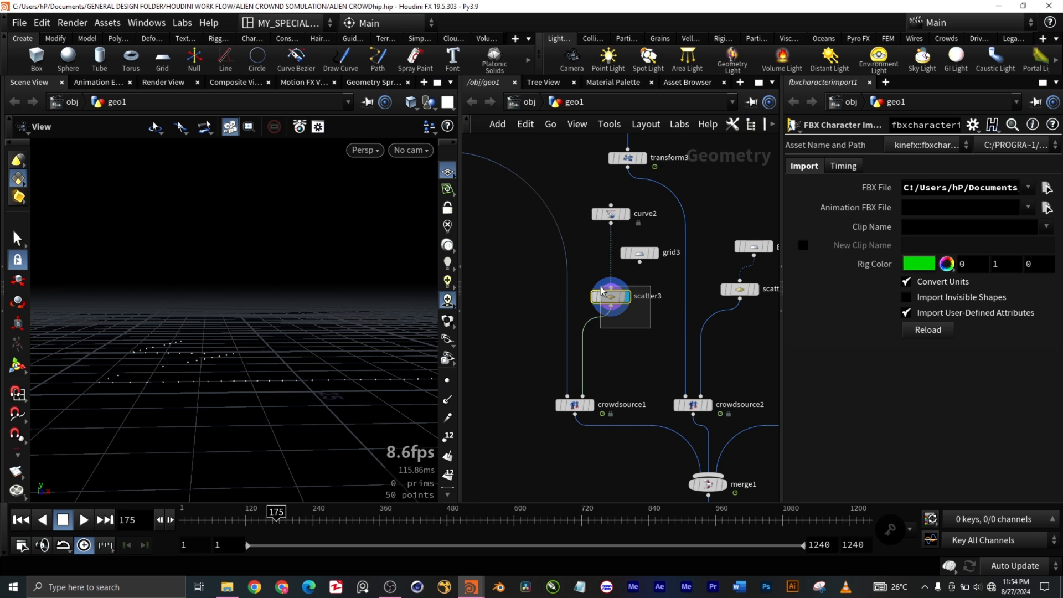
left_click(611, 297)
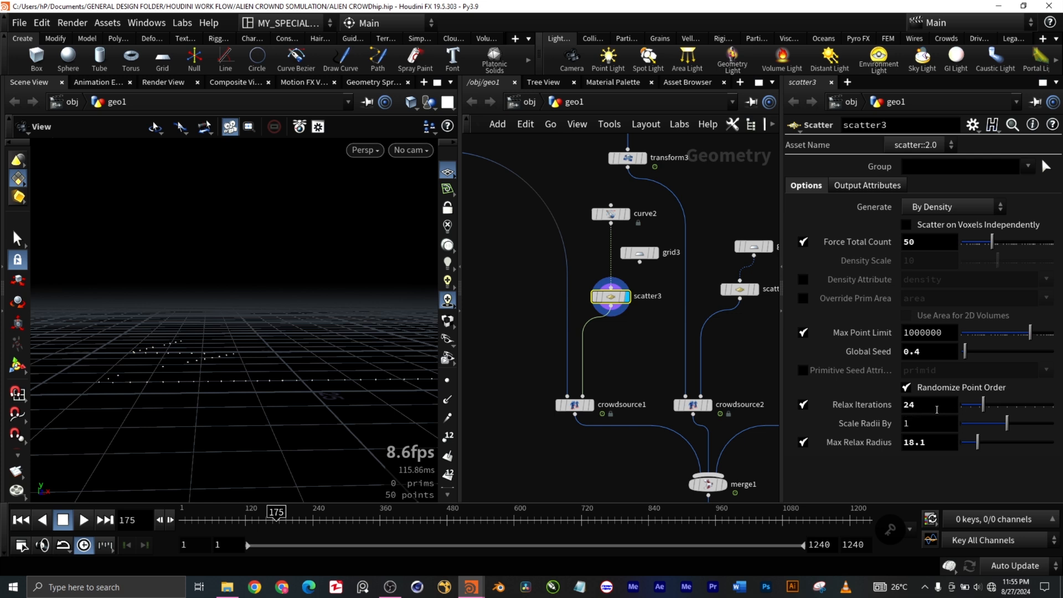
left_click(590, 408)
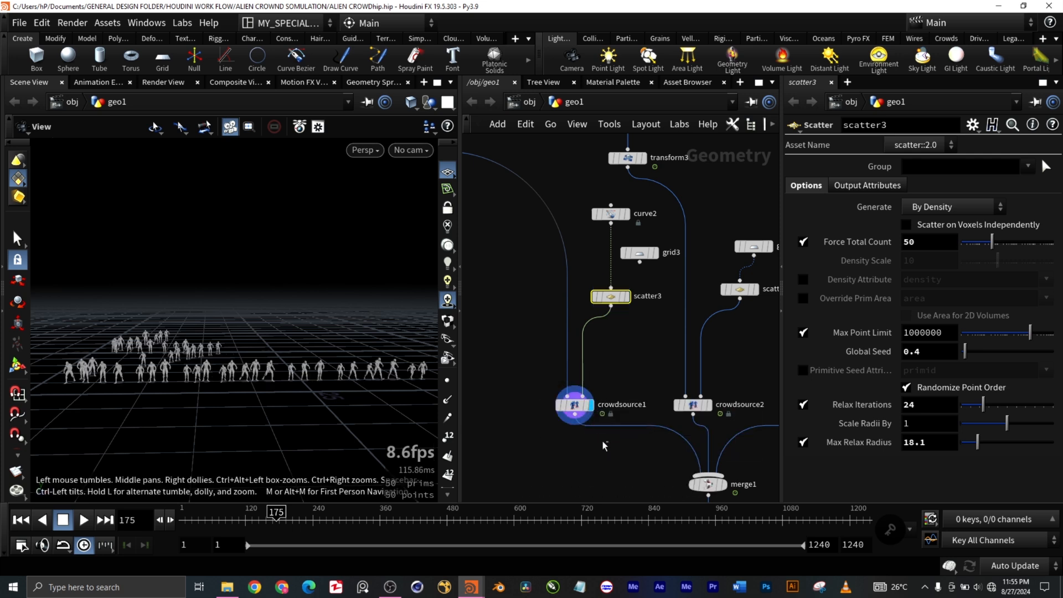
Step: Select crowdsource1 and review its Setup parameters and its Randomize options
left_click(576, 409)
middle_click_drag(622, 434, 583, 417)
left_click(798, 168)
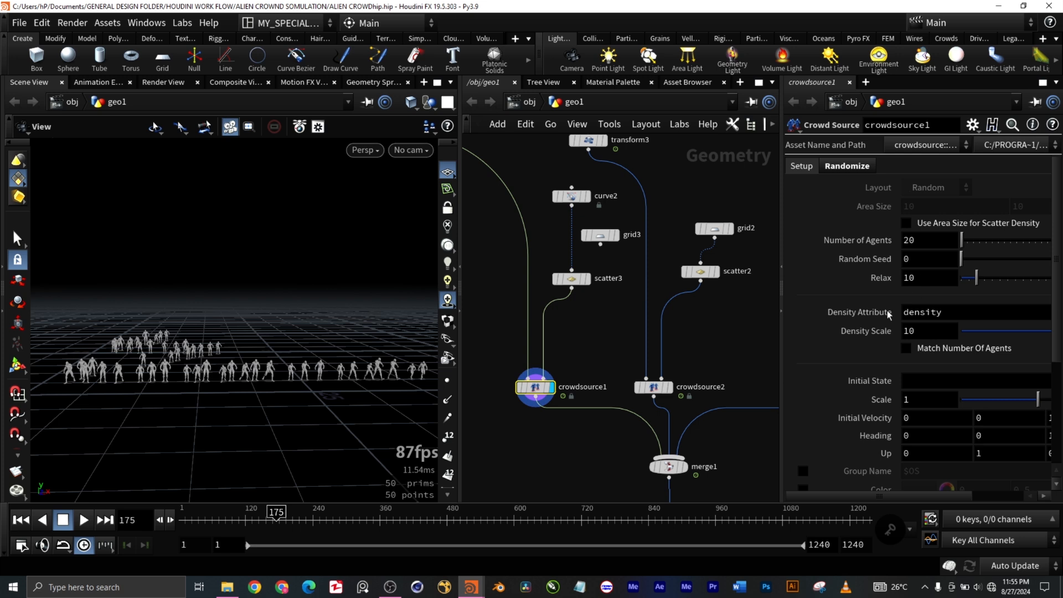
scroll(802, 400, "down", 1)
scroll(802, 400, "up", 1)
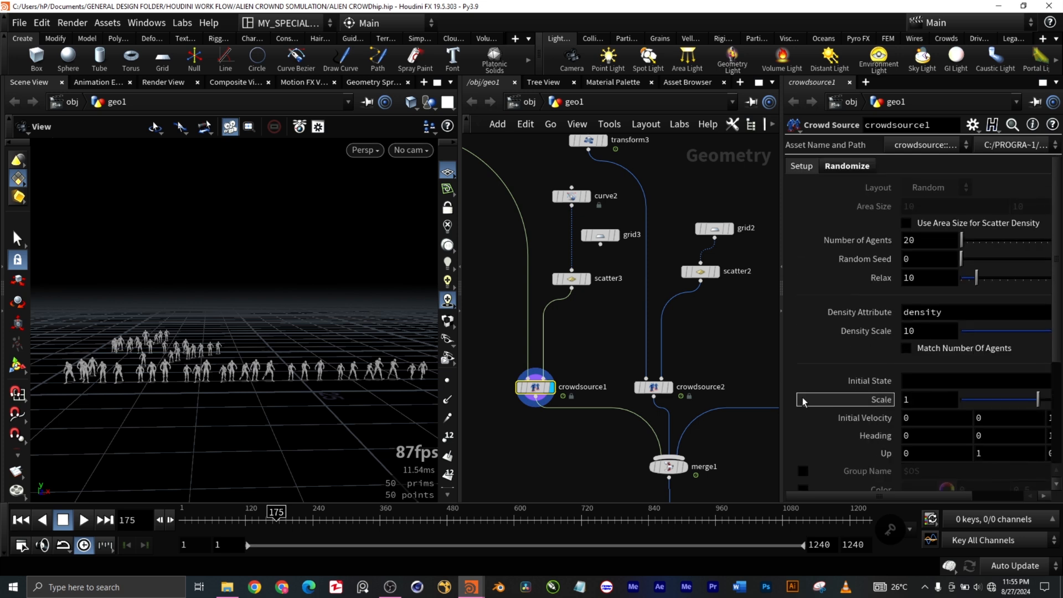
left_click(841, 167)
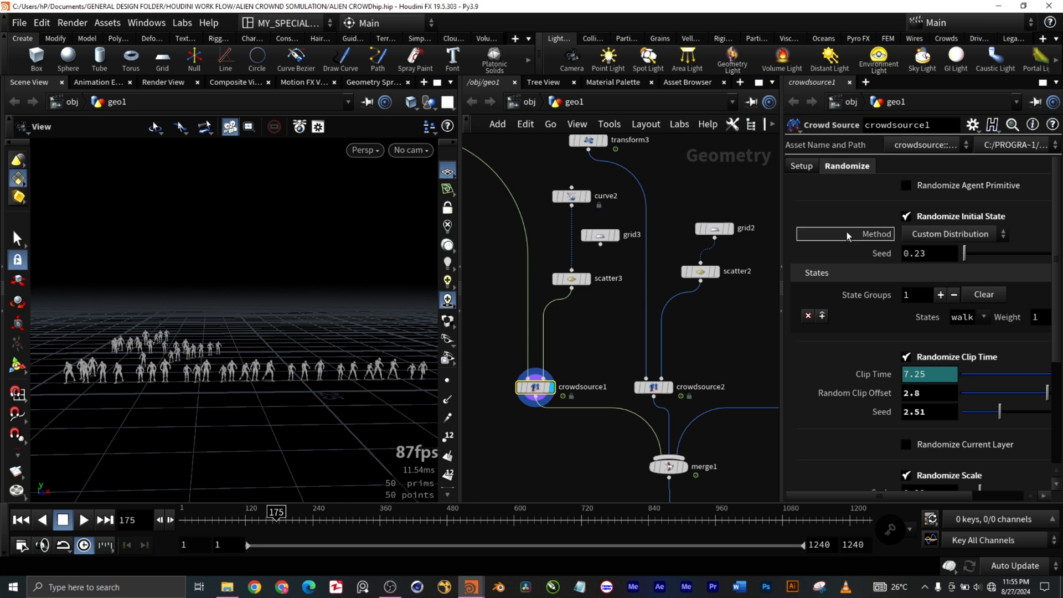
Step: Examine the crowdsource1 agents in the viewport both up close and from farther away
left_click_drag(136, 389, 145, 355)
scroll(139, 356, "up", 7)
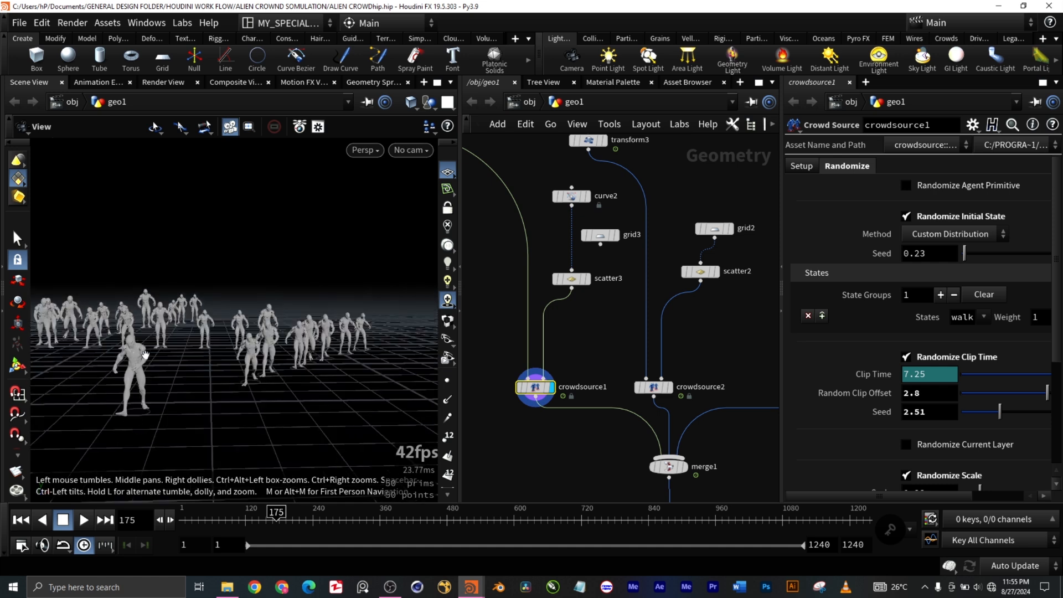
scroll(173, 374, "down", 4)
scroll(289, 420, "down", 3)
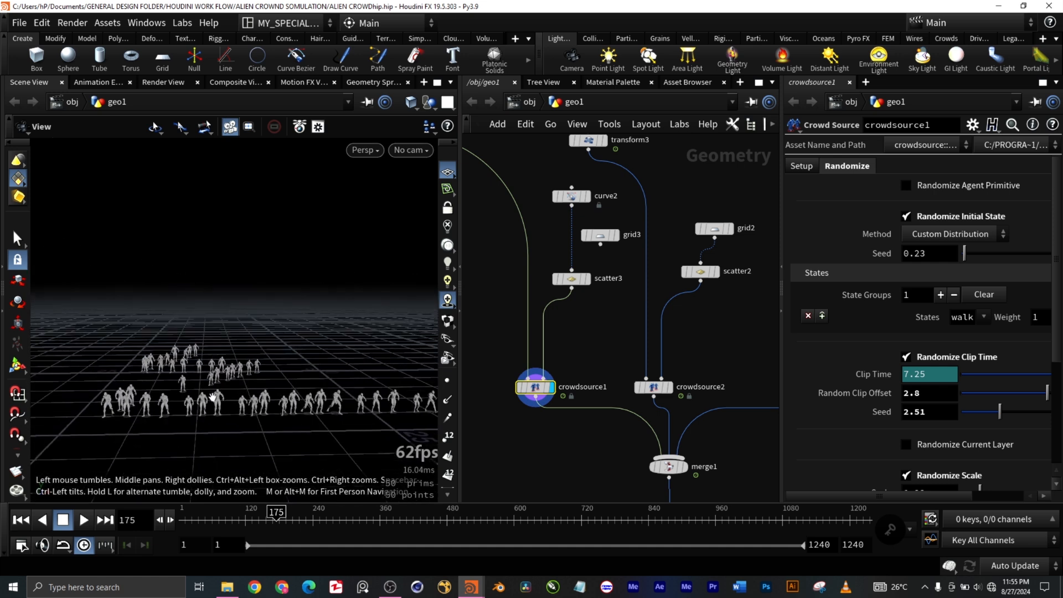
scroll(233, 421, "up", 2)
scroll(258, 421, "down", 2)
scroll(259, 422, "down", 1)
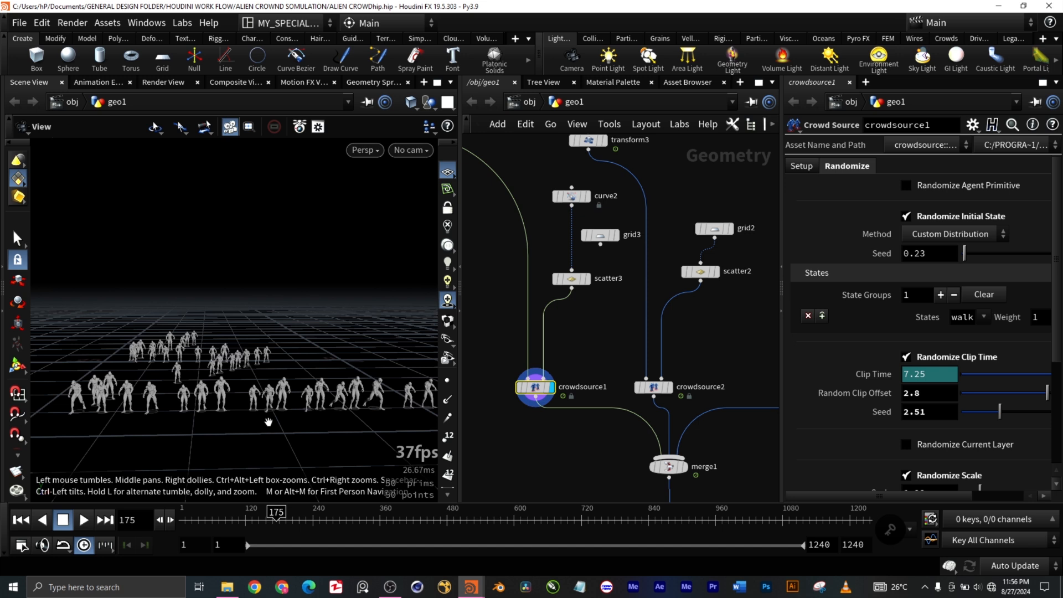
left_click_drag(338, 421, 330, 420)
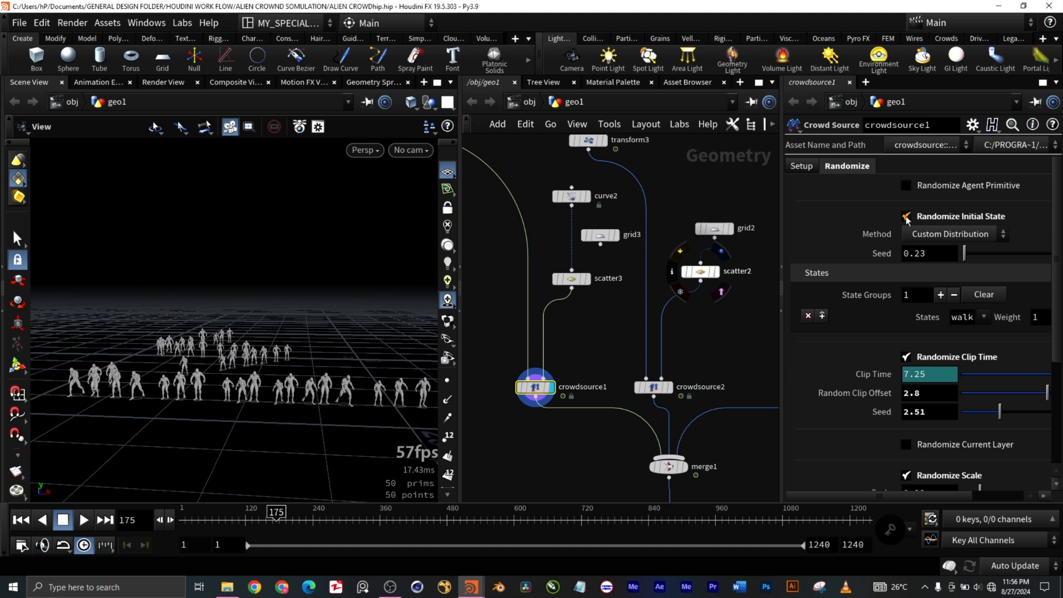
Step: Review crowdsource1's randomization settings from Randomize Initial State and Clip Time down to Randomize Scale and Up
scroll(914, 238, "down", 3)
scroll(1055, 287, "down", 5)
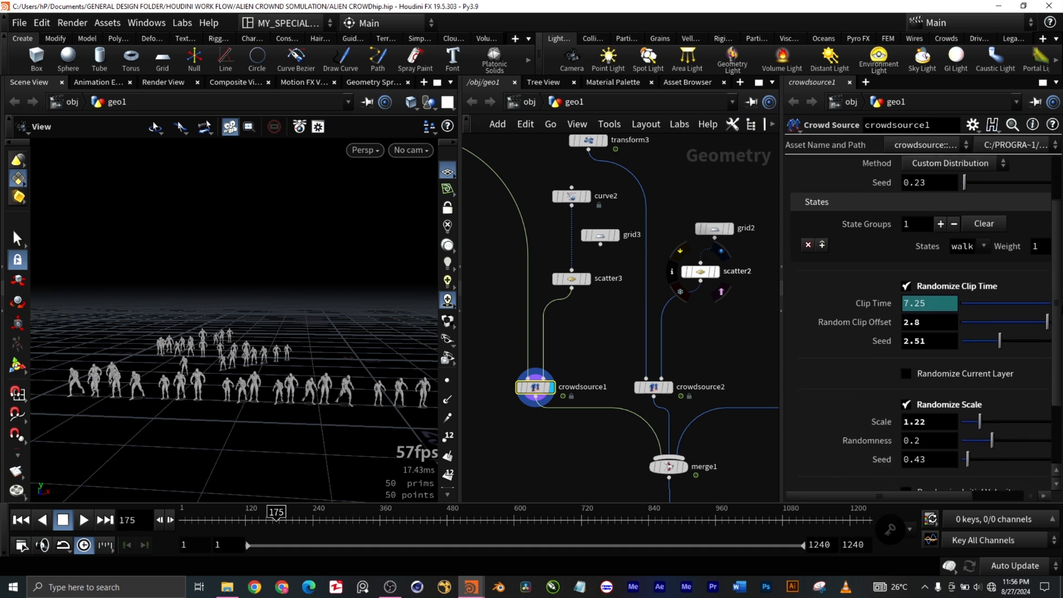
scroll(1054, 361, "up", 1)
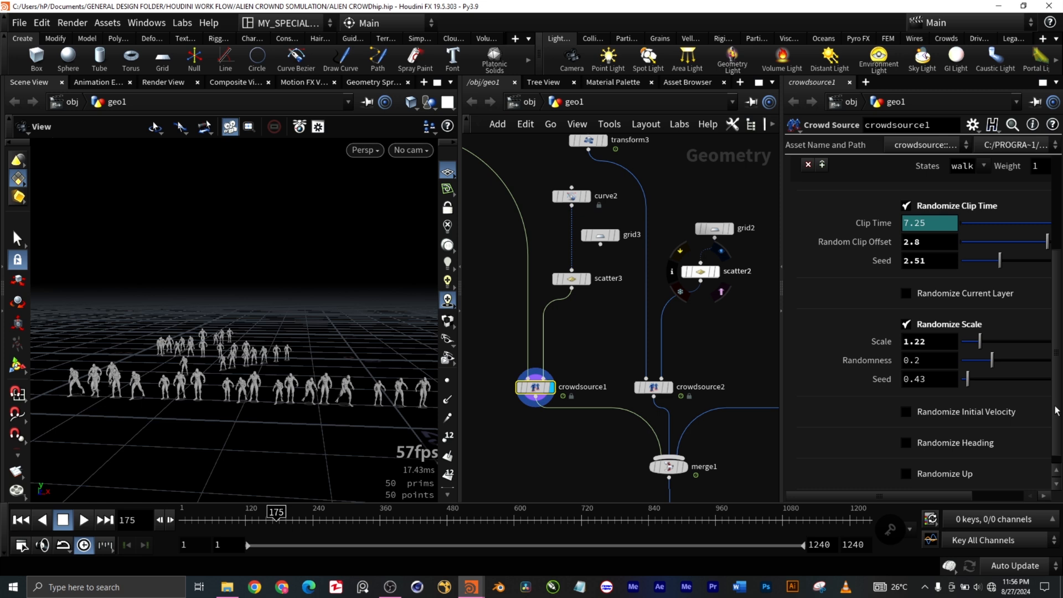
scroll(1055, 410, "up", 7)
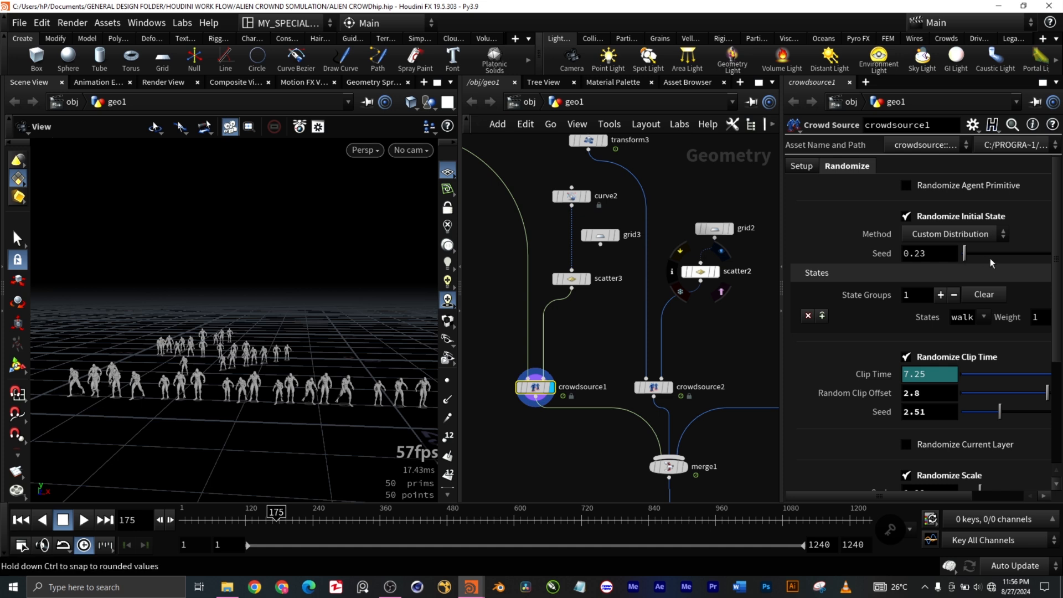
Step: Review crowdsource1's remaining randomization settings, from Randomize Clip Time through Randomize Scale, Initial Velocity and Heading to Randomize Up
left_click_drag(1057, 290, 1051, 317)
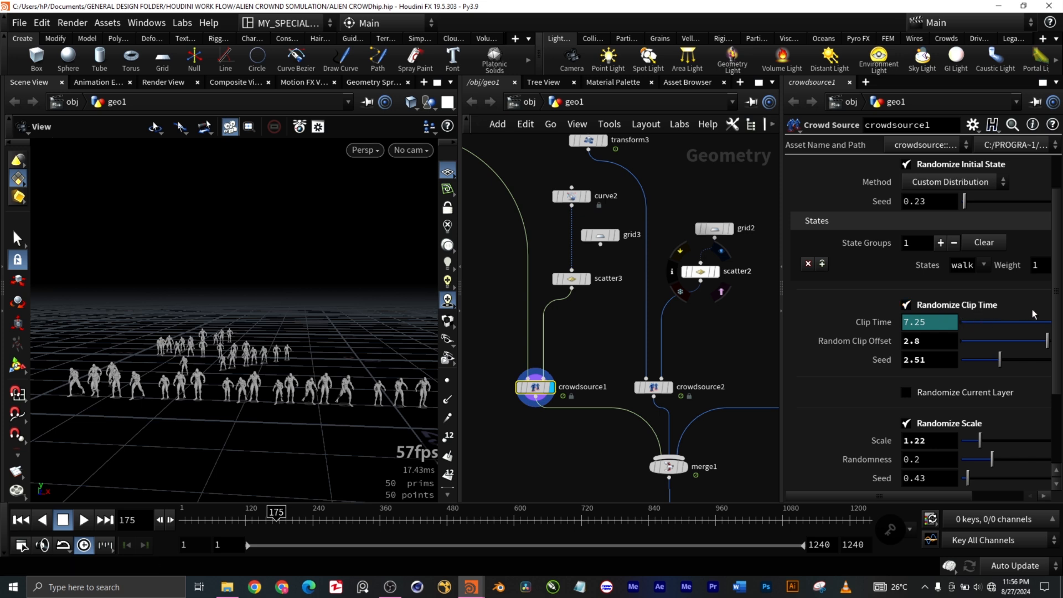
left_click_drag(1057, 314, 1062, 337)
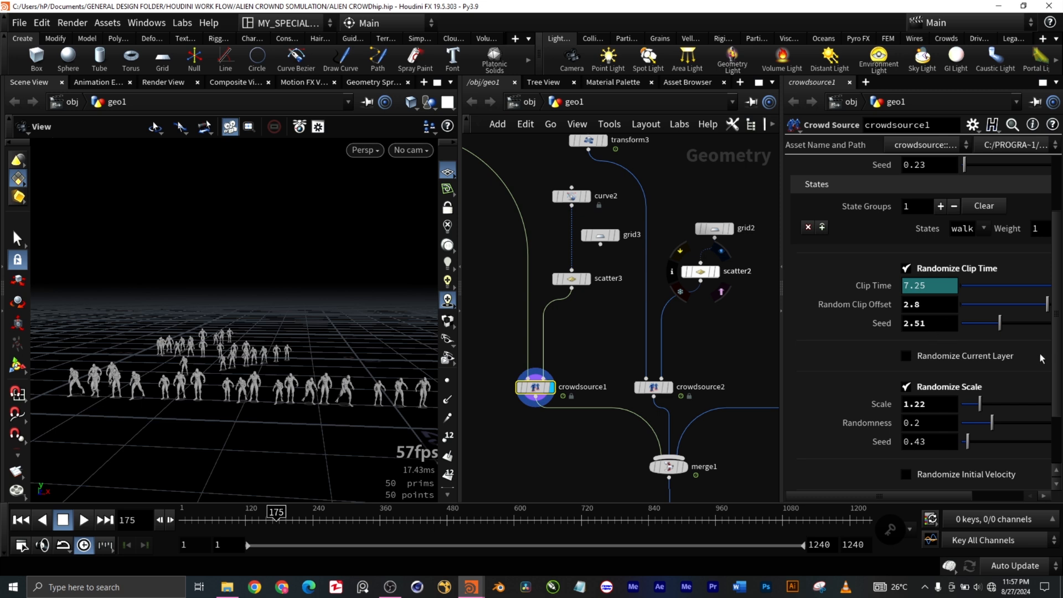
scroll(1060, 387, "down", 2)
scroll(1061, 395, "down", 1)
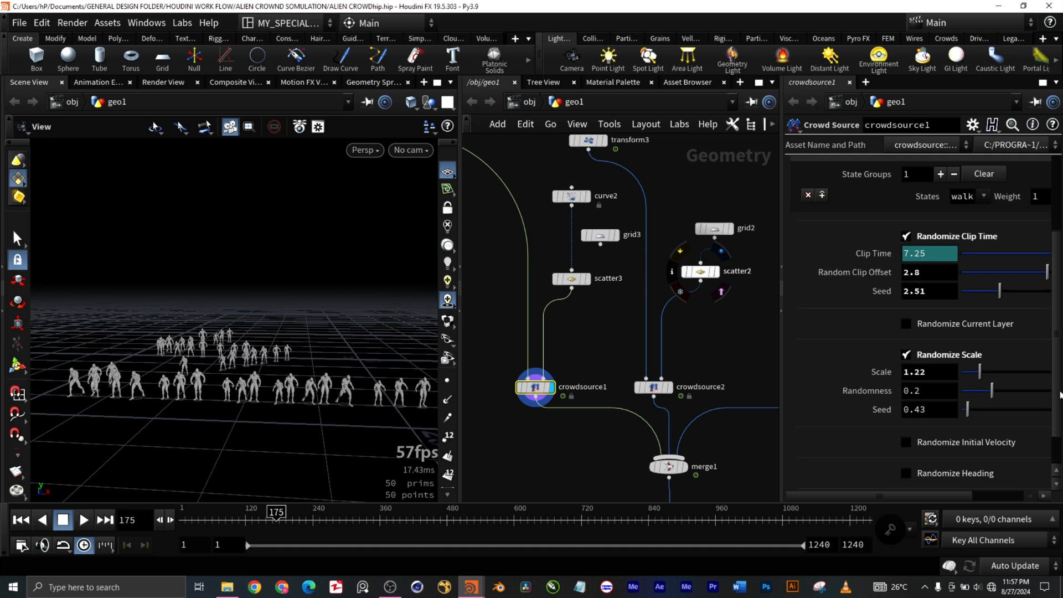
scroll(1058, 391, "down", 2)
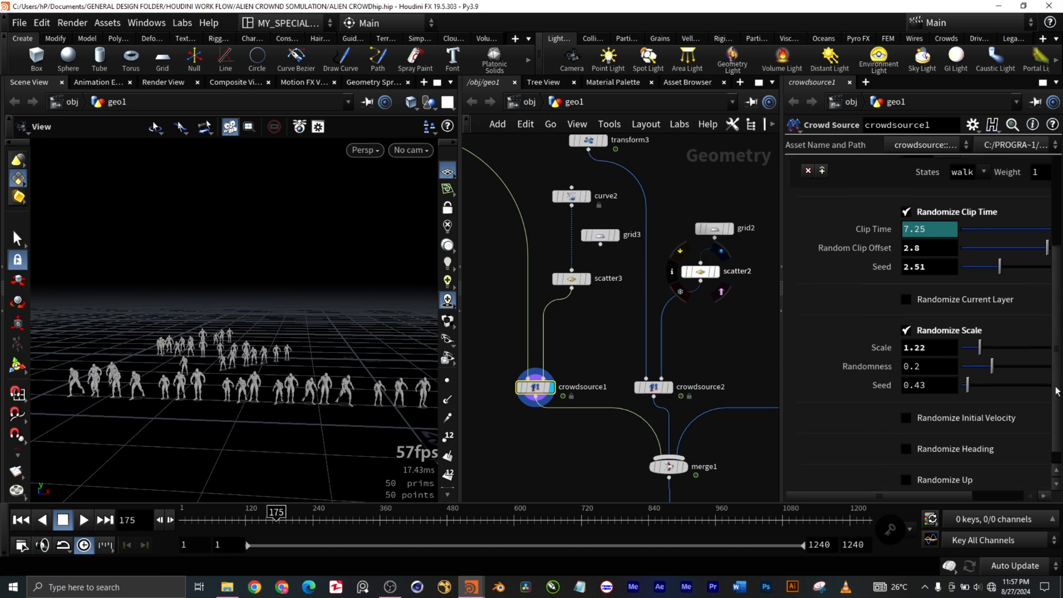
scroll(1058, 394, "down", 2)
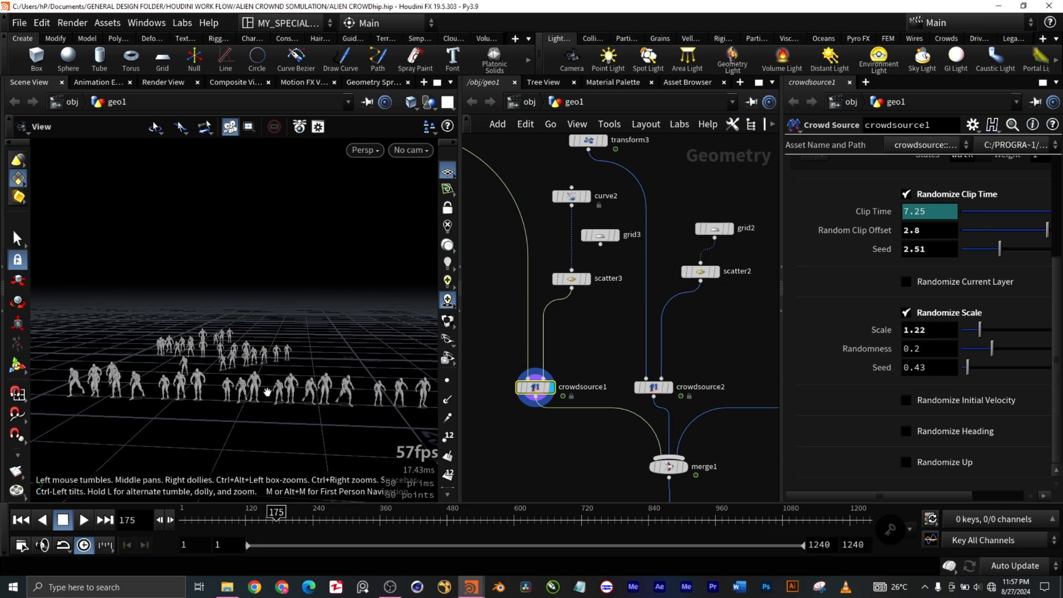
Step: Examine the size and pose variation of the crowdsource1 agents up close and from a distance
scroll(276, 390, "up", 5)
scroll(302, 398, "up", 5)
scroll(305, 399, "down", 4)
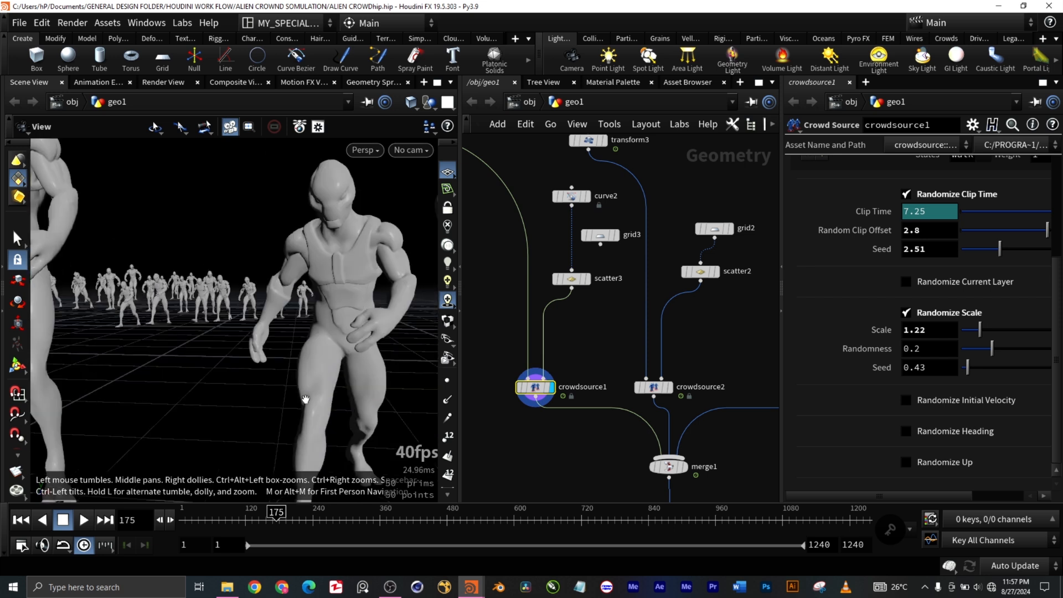
scroll(307, 399, "down", 3)
scroll(308, 397, "up", 4)
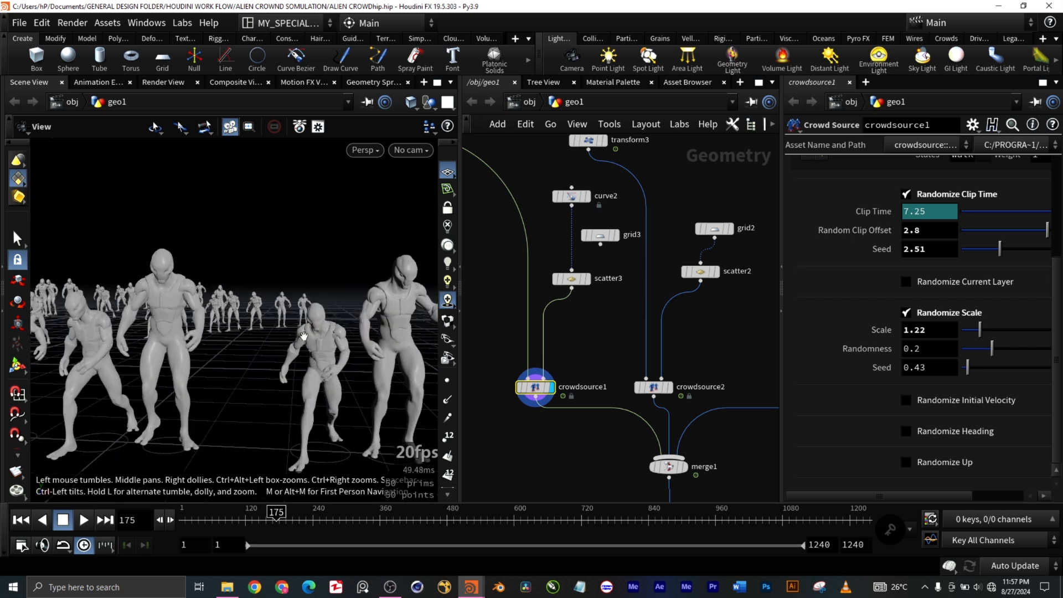
scroll(299, 336, "down", 3)
scroll(311, 345, "down", 4)
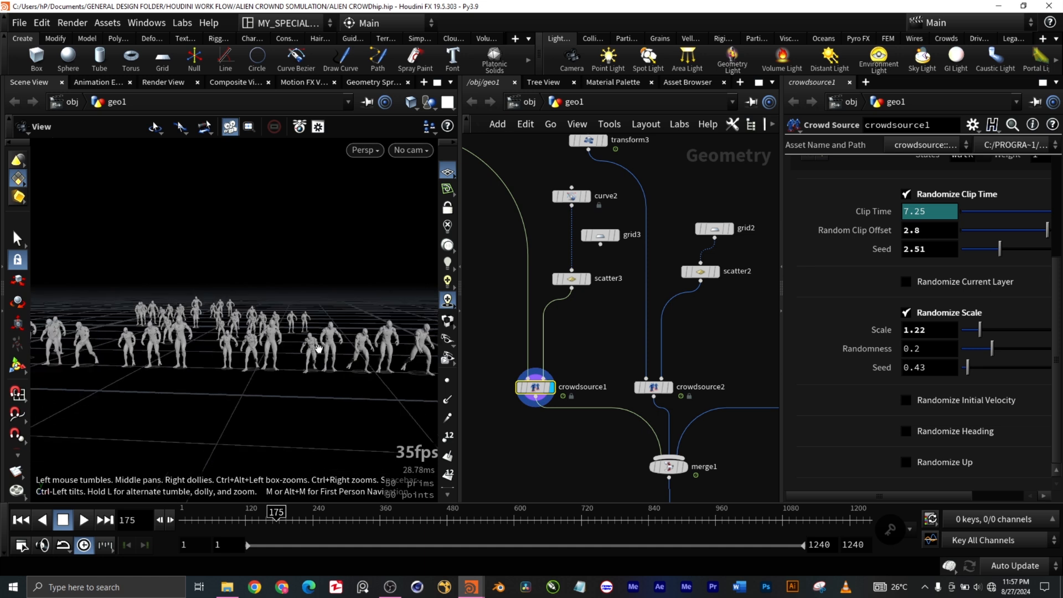
scroll(318, 350, "down", 3)
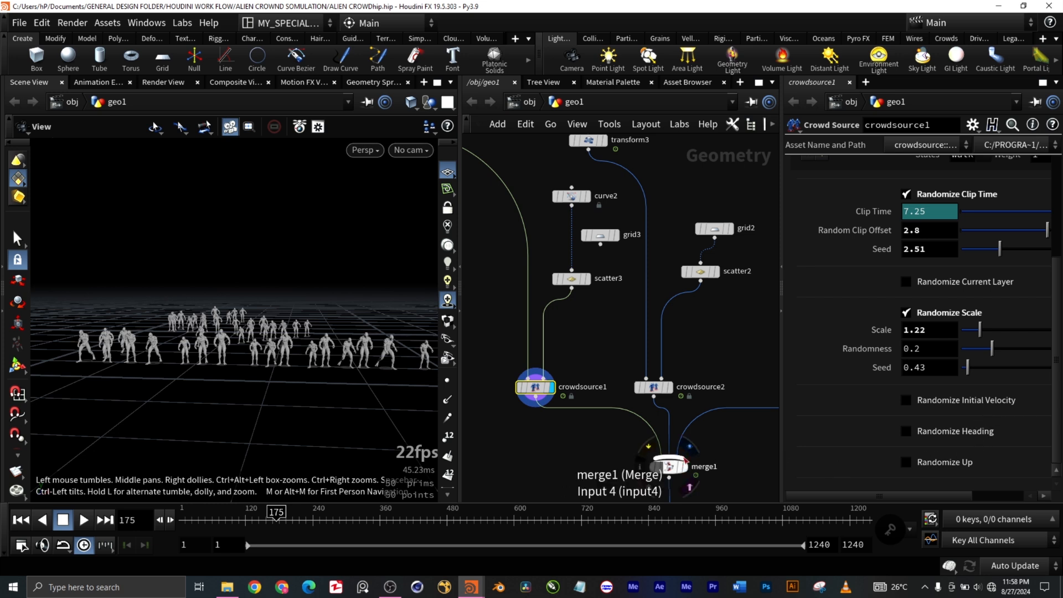
Step: Move the curve2, grid3, scatter3 and crowdsource1 nodes together, clear of the transform3 and crowdsource2 branch
scroll(609, 443, "down", 5)
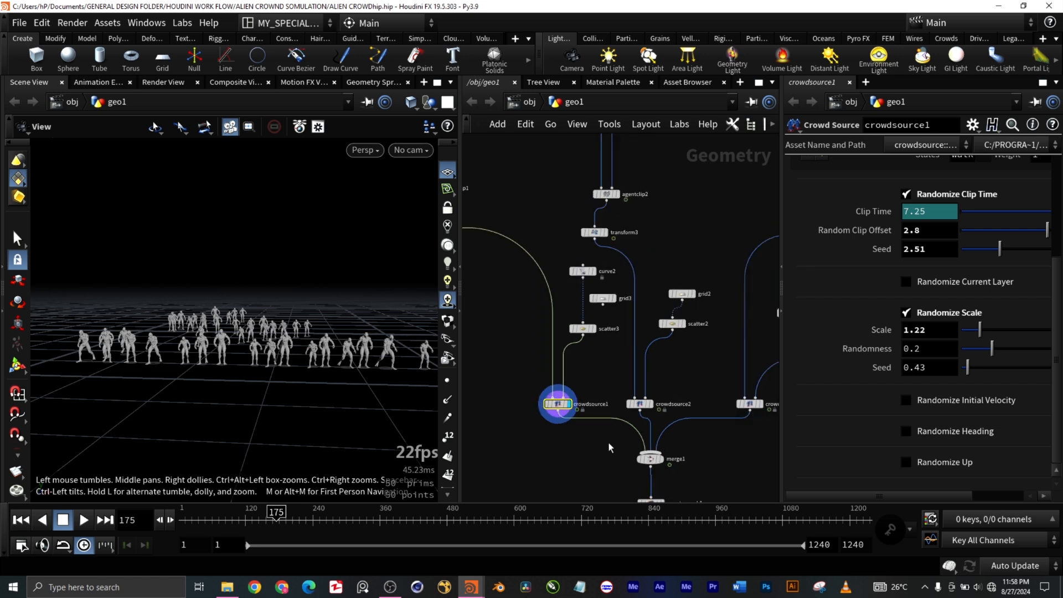
scroll(628, 388, "up", 1)
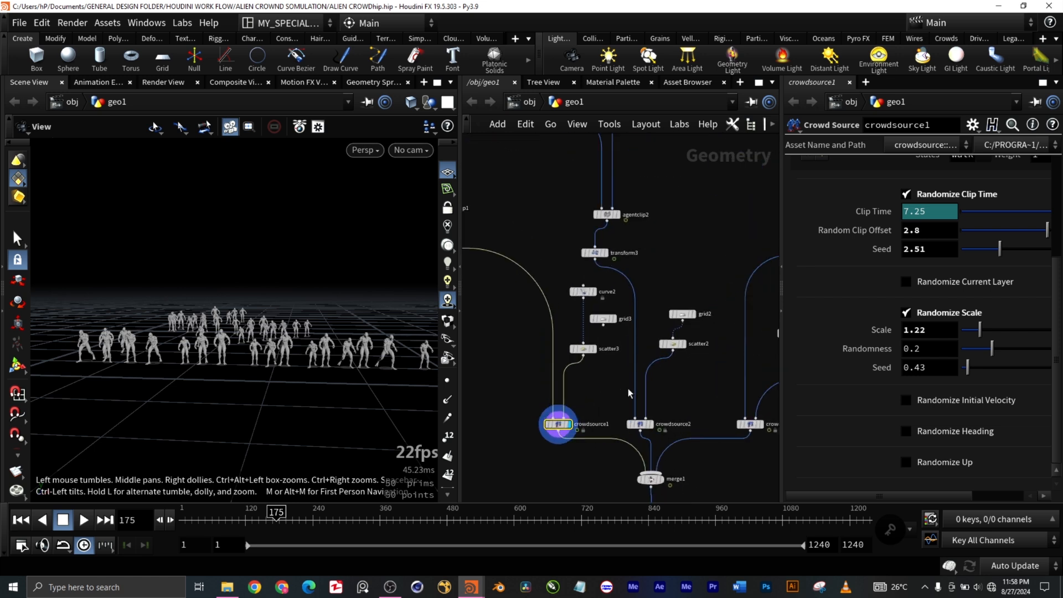
scroll(630, 388, "down", 3)
scroll(640, 328, "up", 2)
scroll(638, 341, "down", 3)
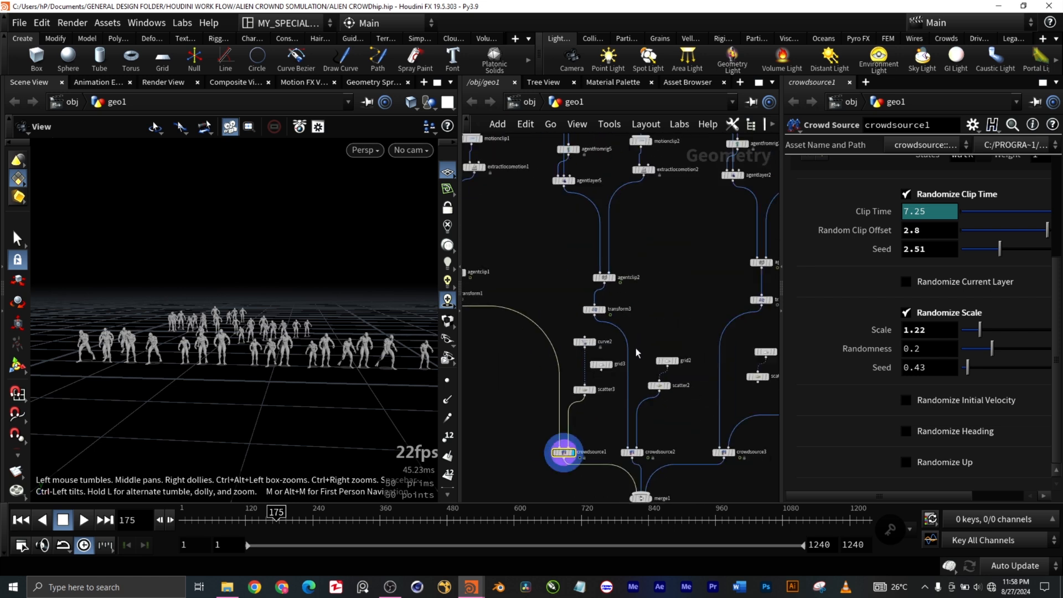
left_click_drag(510, 341, 531, 419)
scroll(667, 375, "up", 3)
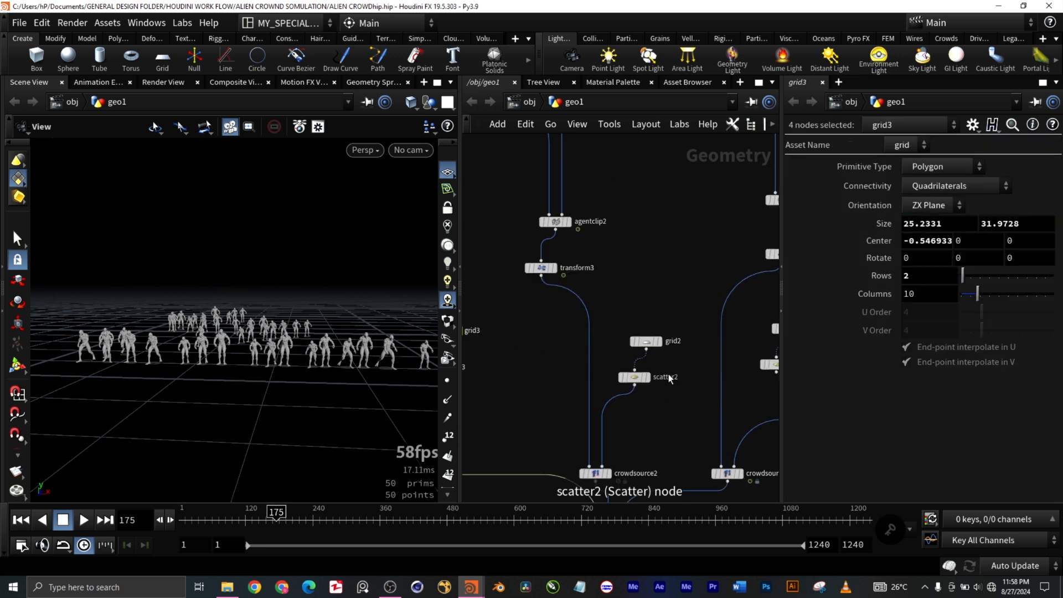
Step: Display transform3 and examine its single agent in the viewport
left_click(554, 268)
scroll(377, 324, "up", 5)
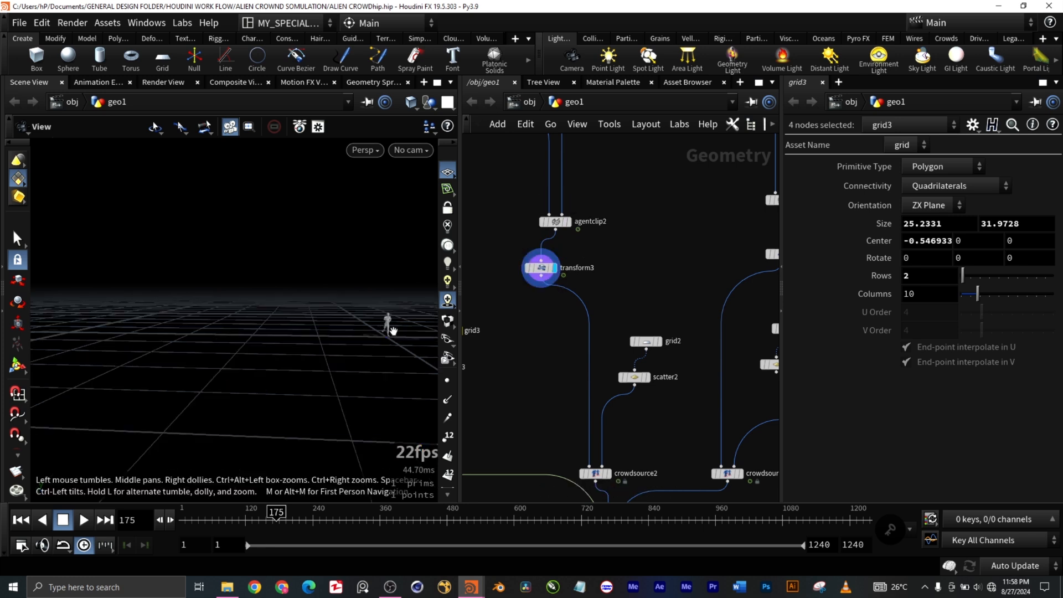
scroll(385, 322, "down", 1)
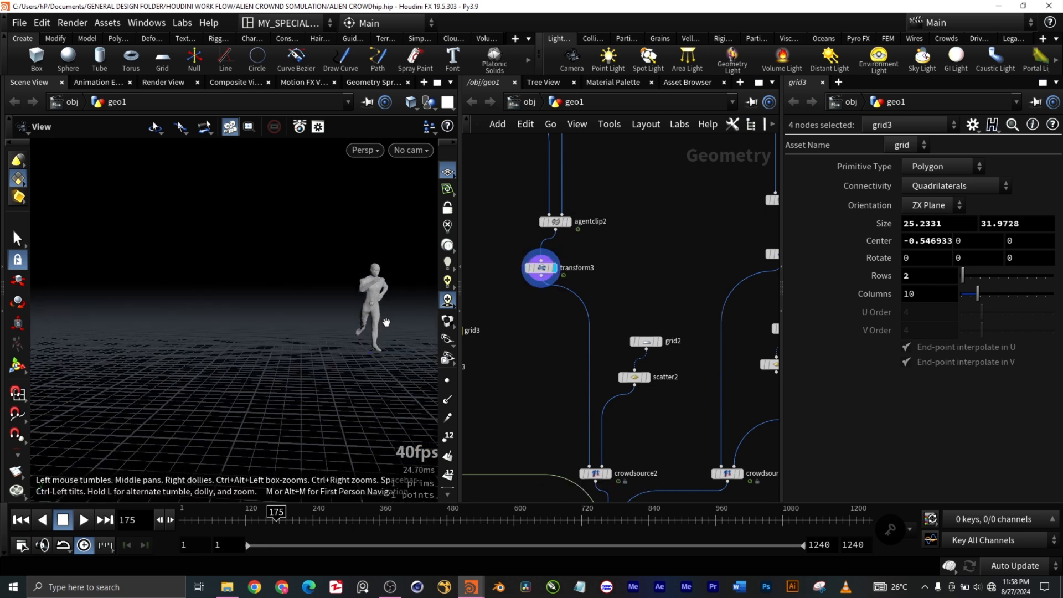
scroll(386, 322, "down", 3)
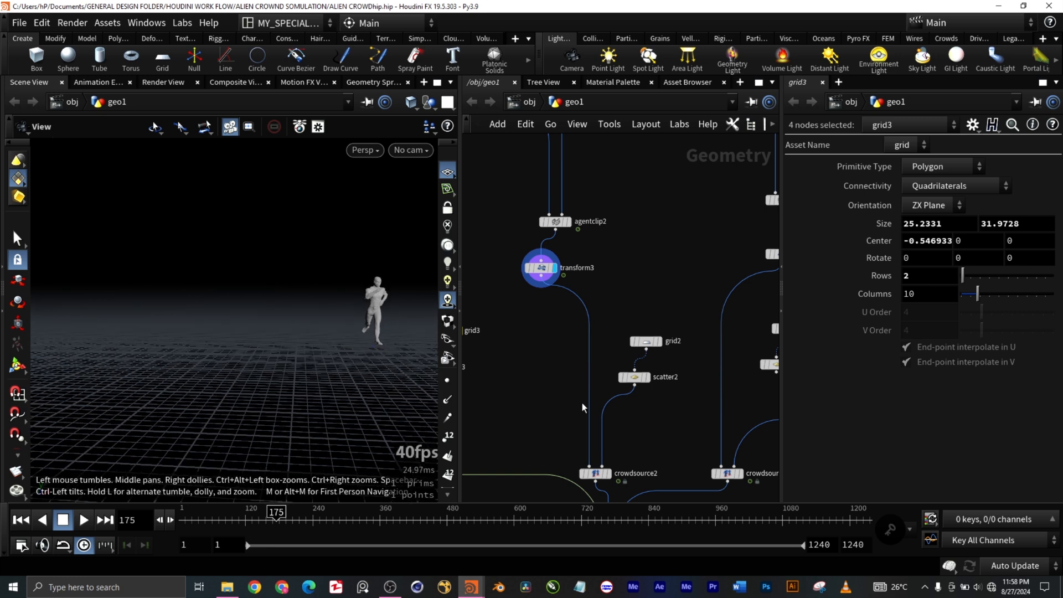
scroll(575, 356, "down", 3)
scroll(600, 386, "up", 4)
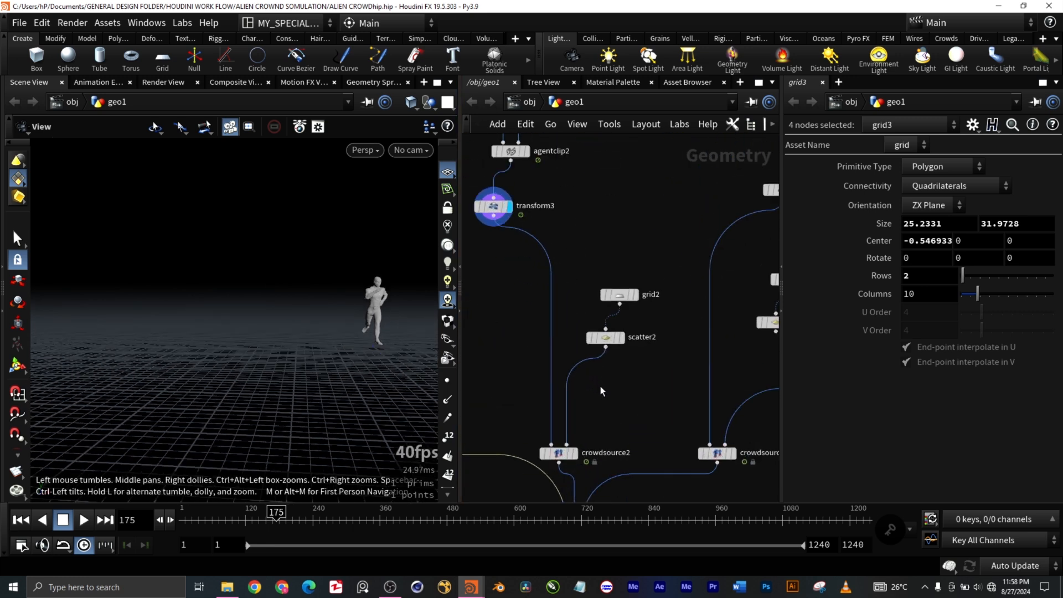
Step: Display and select grid2, and examine the grid's parameters and its whole surface in the viewport
middle_click_drag(613, 398, 620, 324)
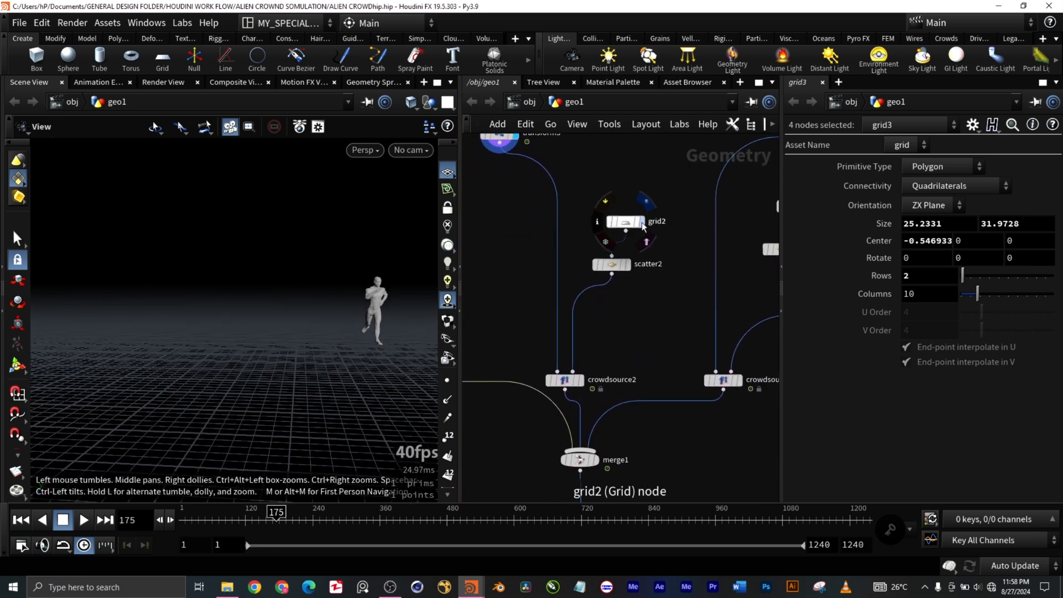
mouse_move(643, 226)
left_click_drag(677, 241, 594, 191)
scroll(281, 366, "down", 10)
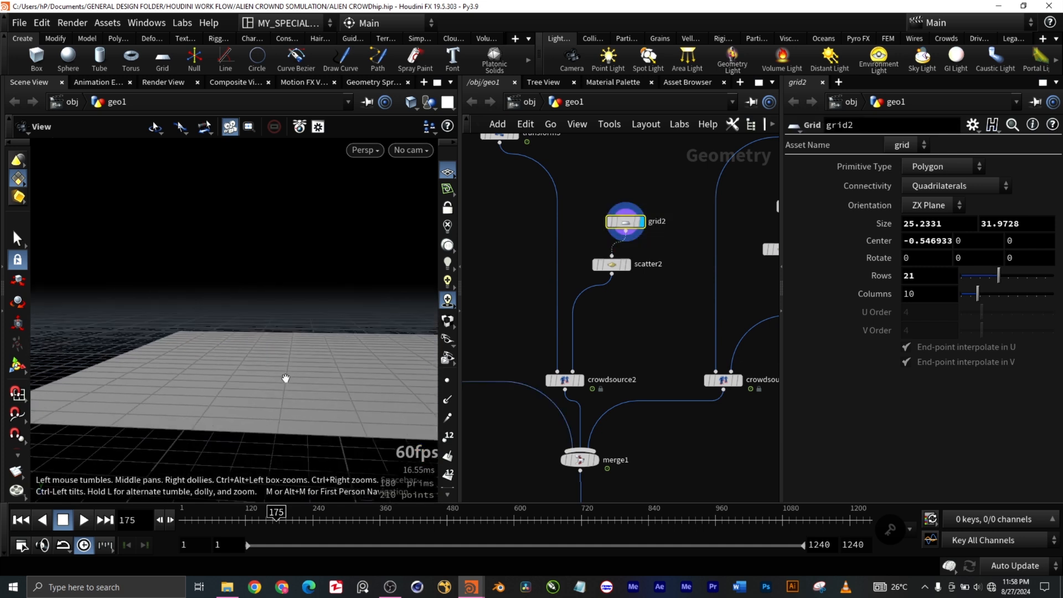
middle_click_drag(343, 432, 270, 437)
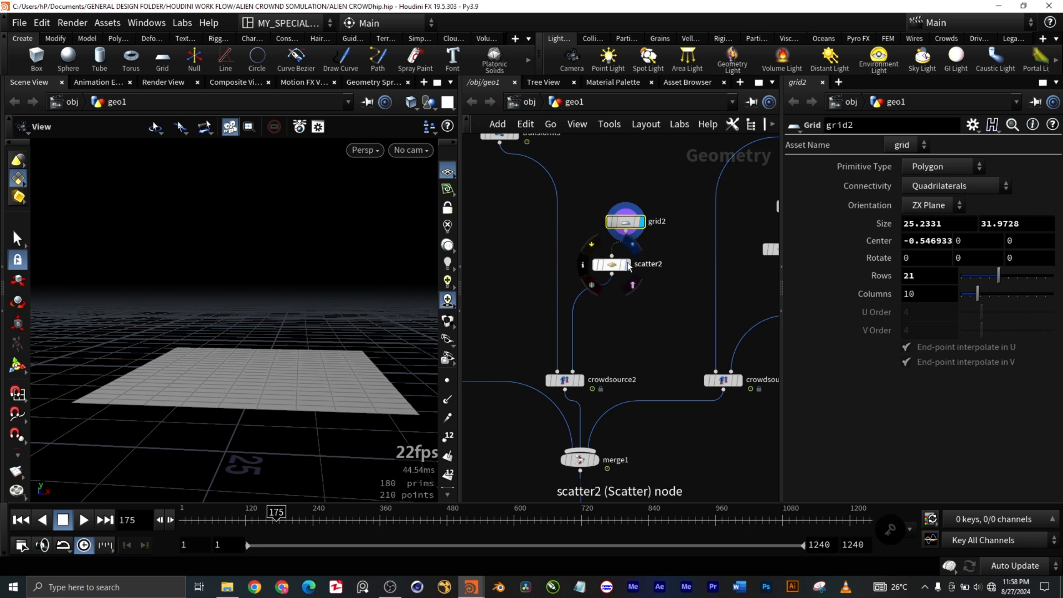
Step: Display scatter2's points and select the node to review its scatter options
left_click(629, 264)
scroll(268, 410, "up", 3)
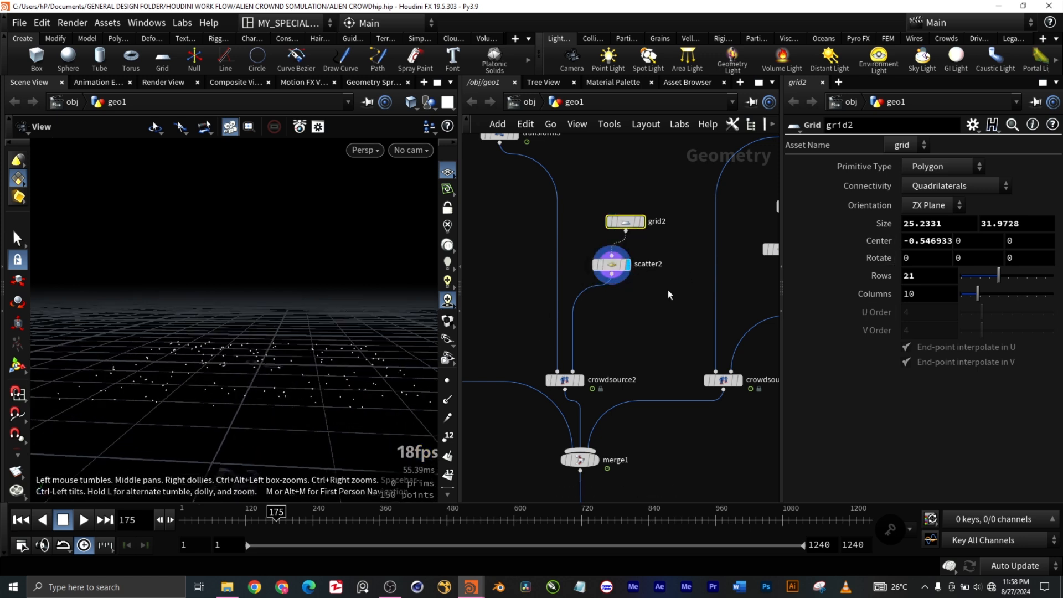
left_click(628, 266)
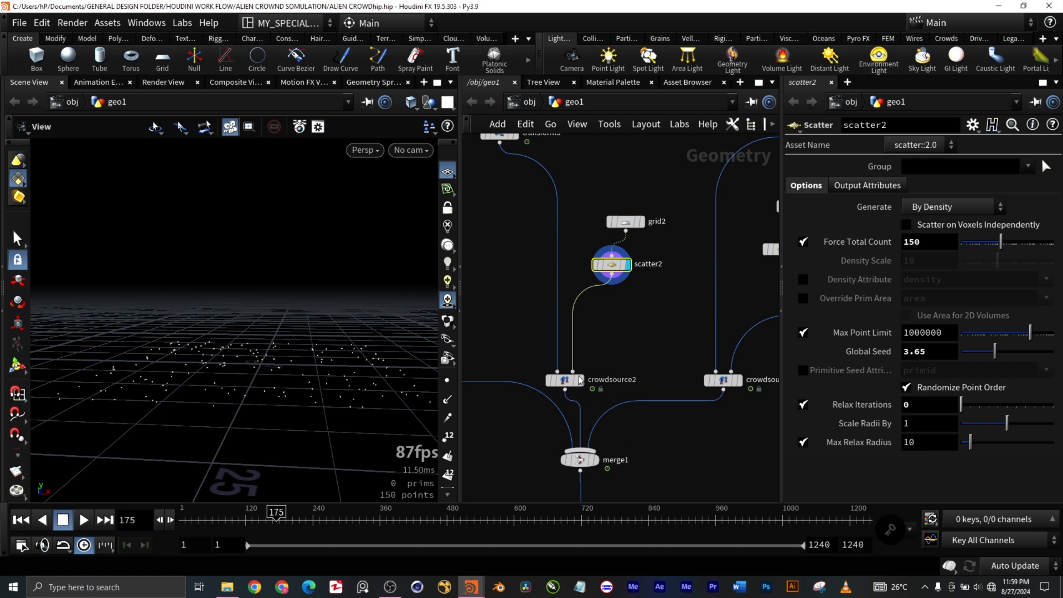
Step: Select and display crowdsource2, and examine its running agents across the scattered area
middle_click_drag(636, 347, 654, 272)
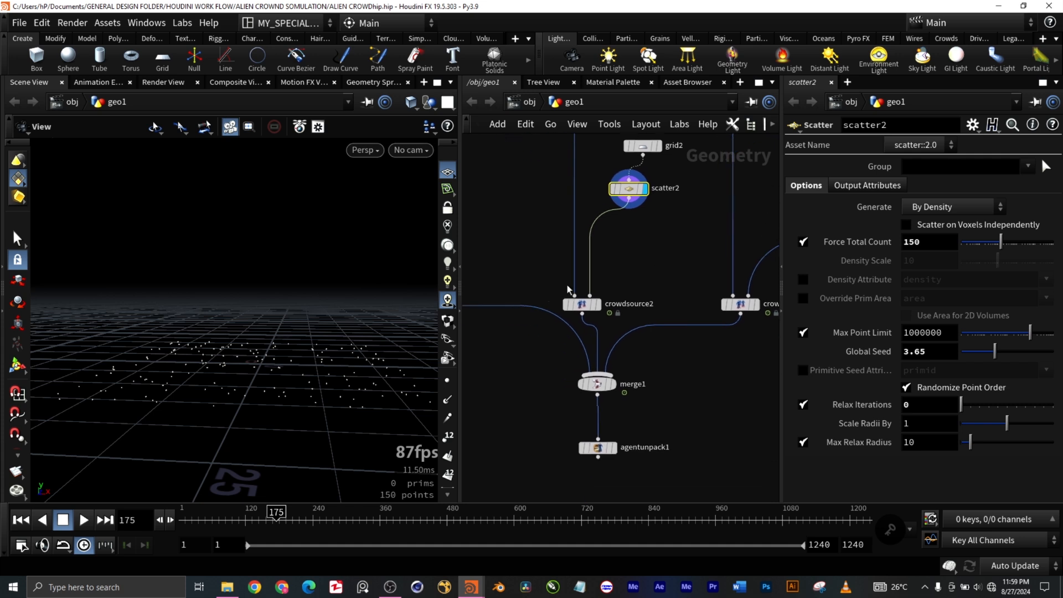
left_click(592, 308)
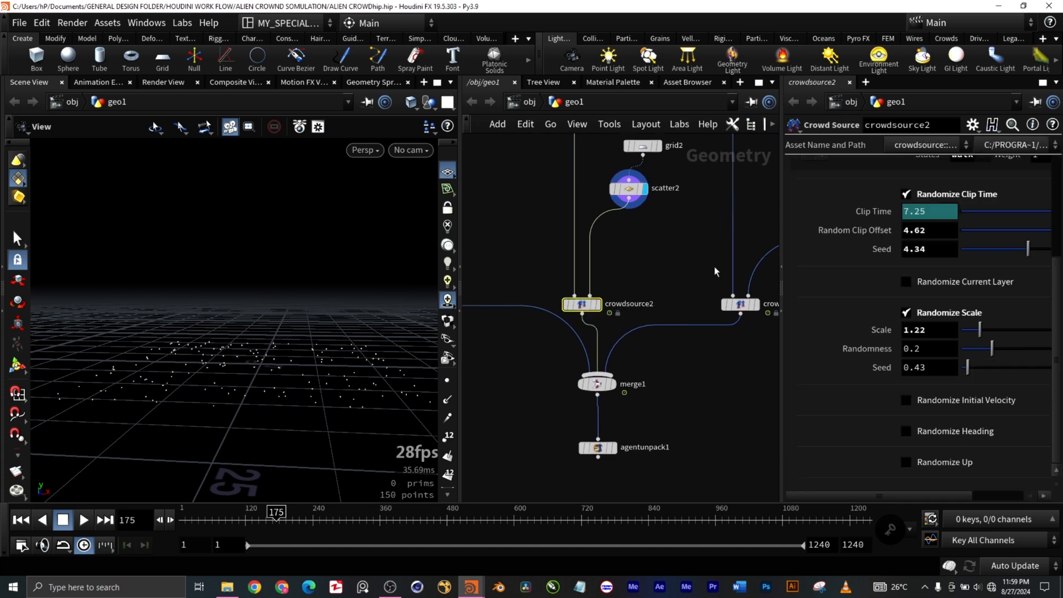
left_click(600, 306)
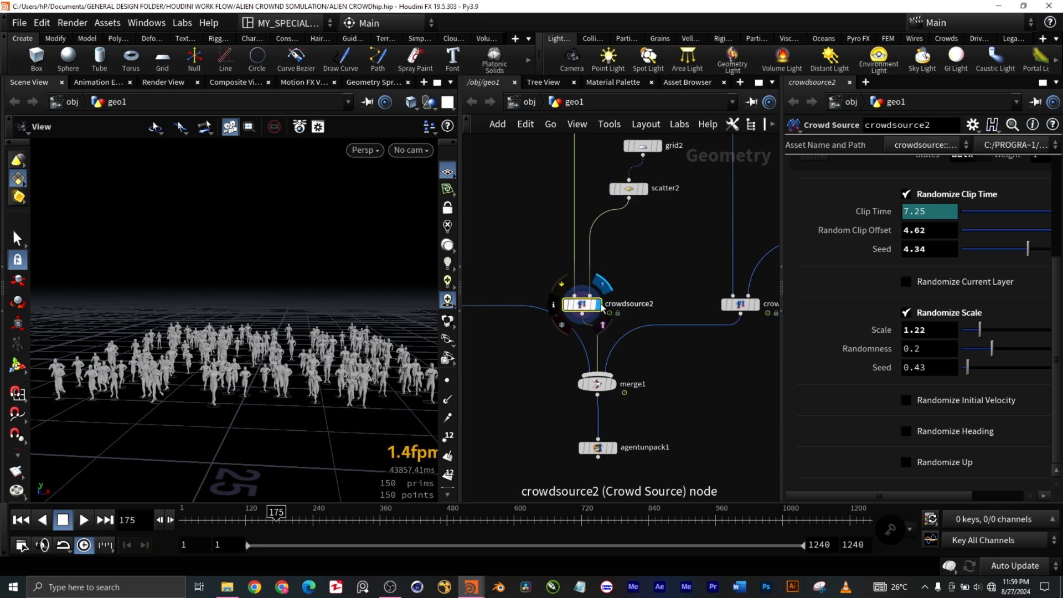
scroll(259, 408, "down", 2)
scroll(260, 408, "up", 5)
scroll(267, 407, "down", 3)
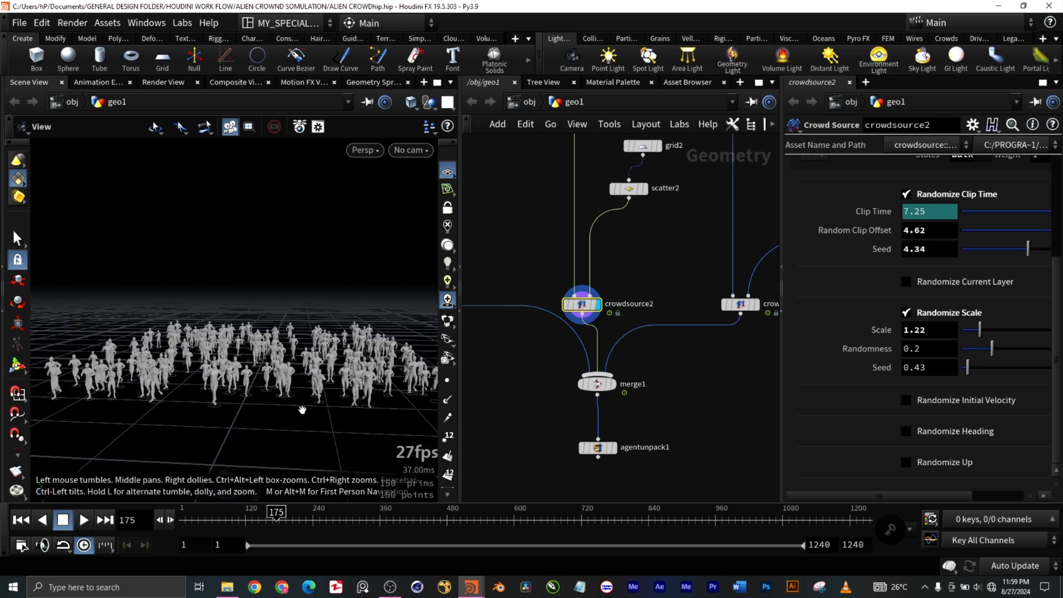
scroll(301, 411, "down", 1)
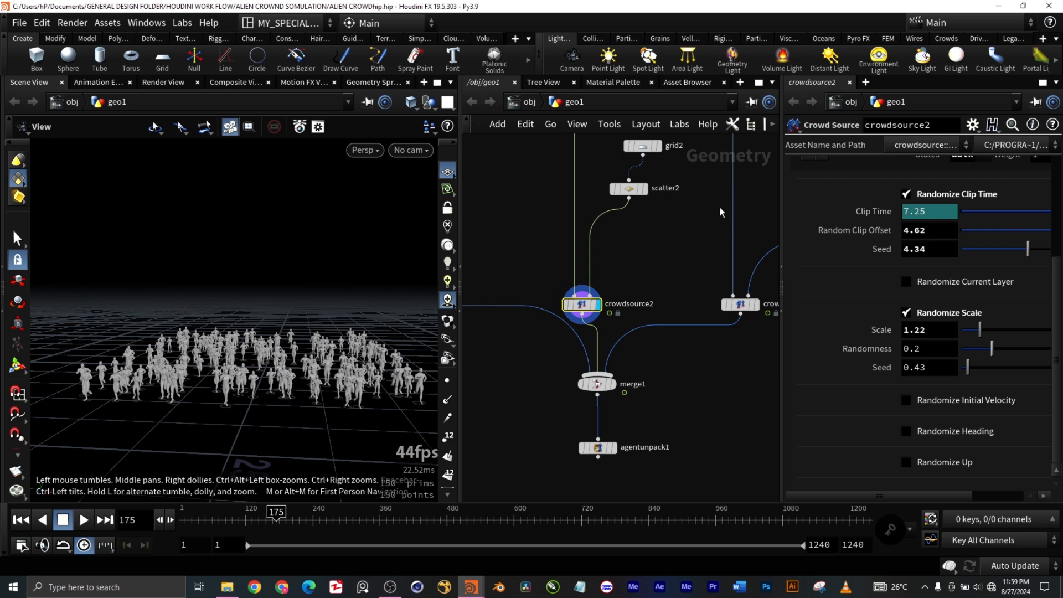
Step: Recheck scatter2's options, and review crowdsource2's randomization settings from Randomize Initial State down to Randomize Scale
left_click_drag(673, 209, 616, 173)
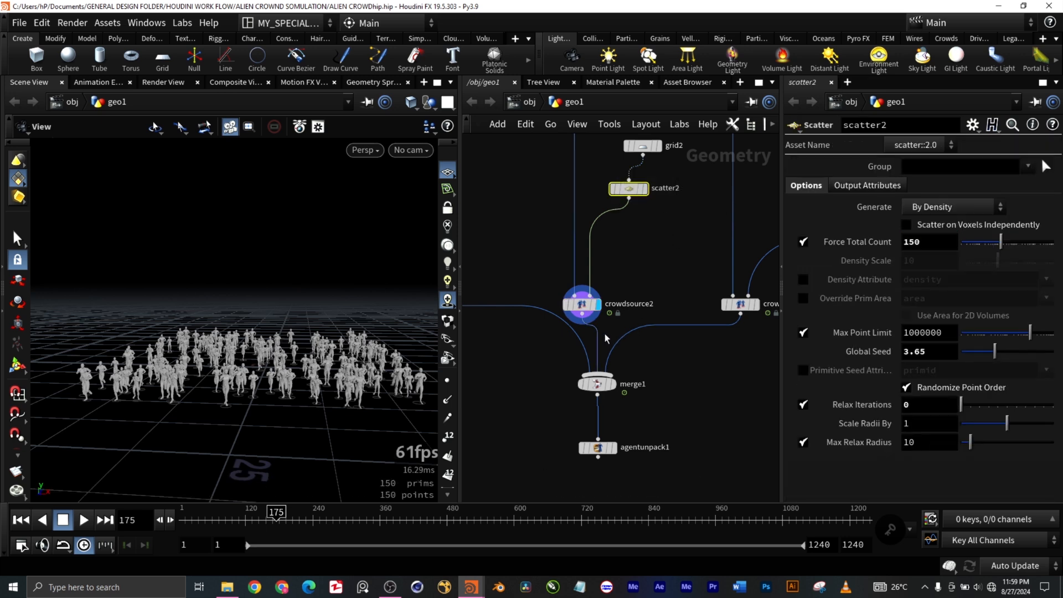
left_click_drag(616, 324, 576, 272)
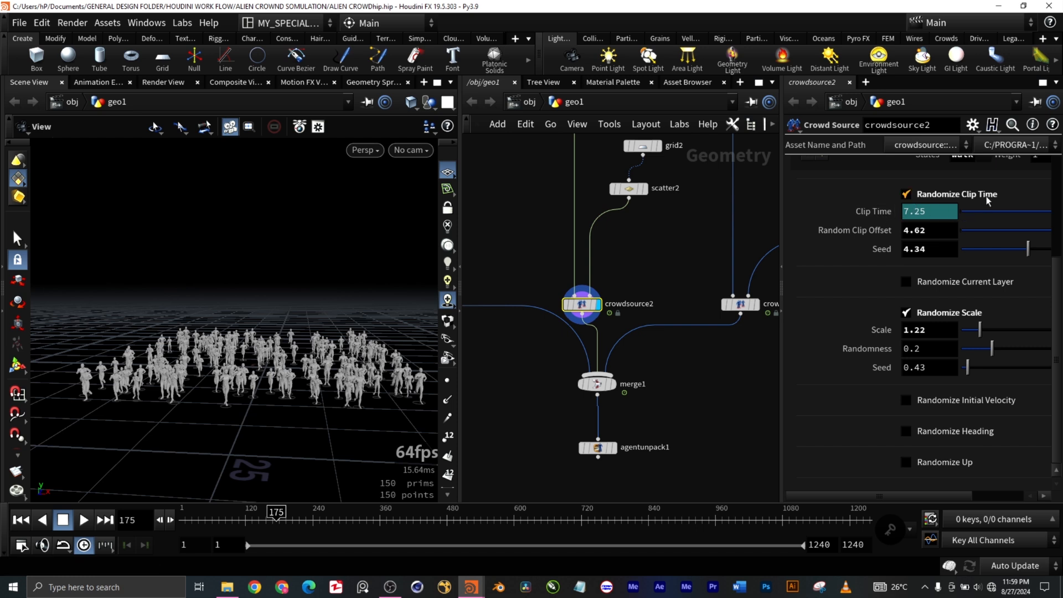
left_click_drag(1059, 313, 1043, 206)
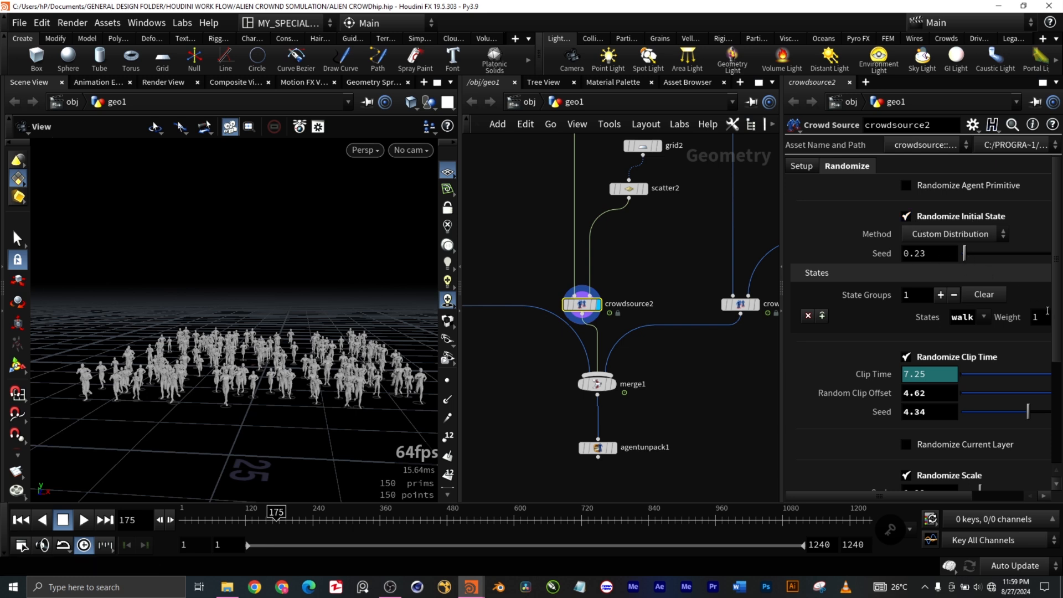
left_click_drag(1059, 326, 1061, 393)
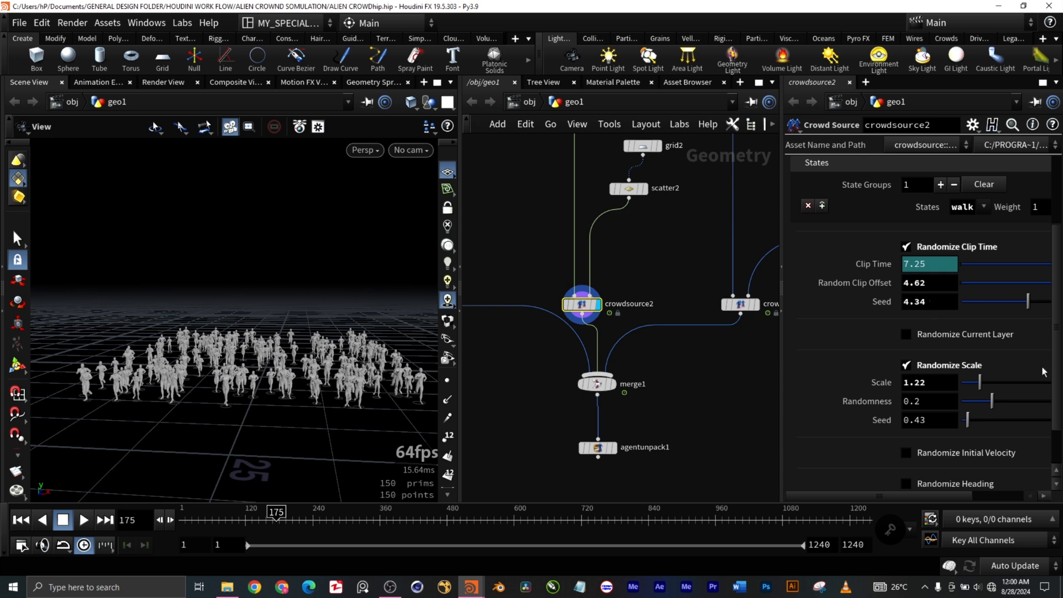
scroll(1055, 388, "down", 2)
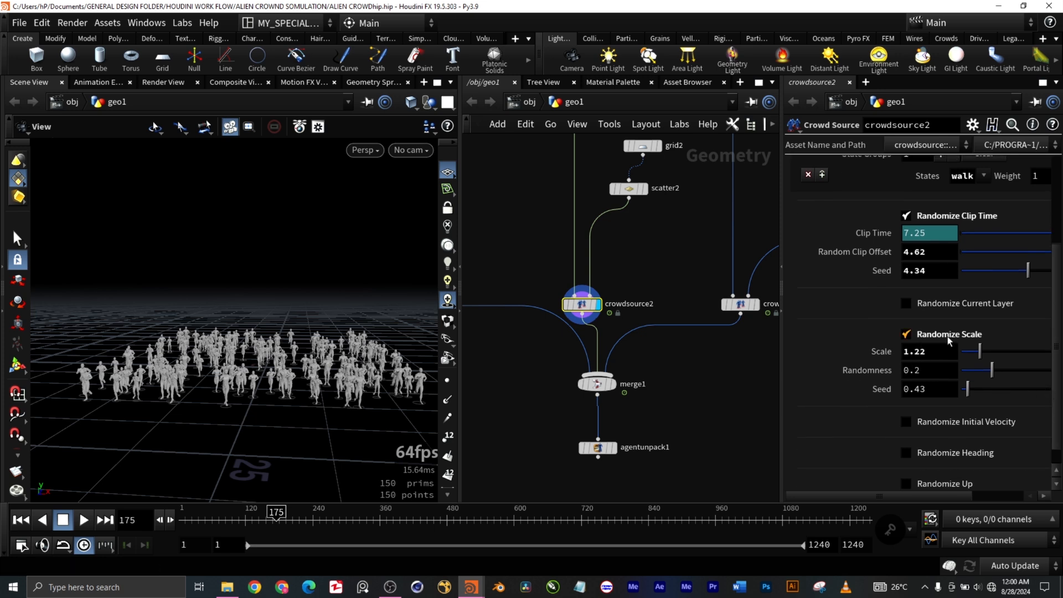
Step: Inspect the scale and pose differences among the crowdsource2 agents from near and far
scroll(299, 376, "up", 3)
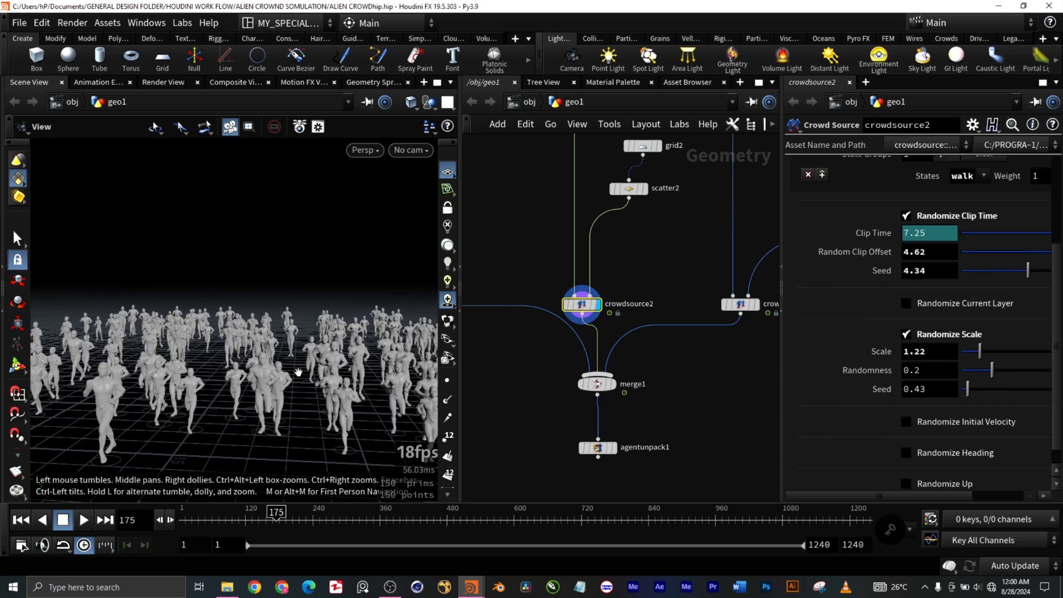
scroll(300, 374, "up", 5)
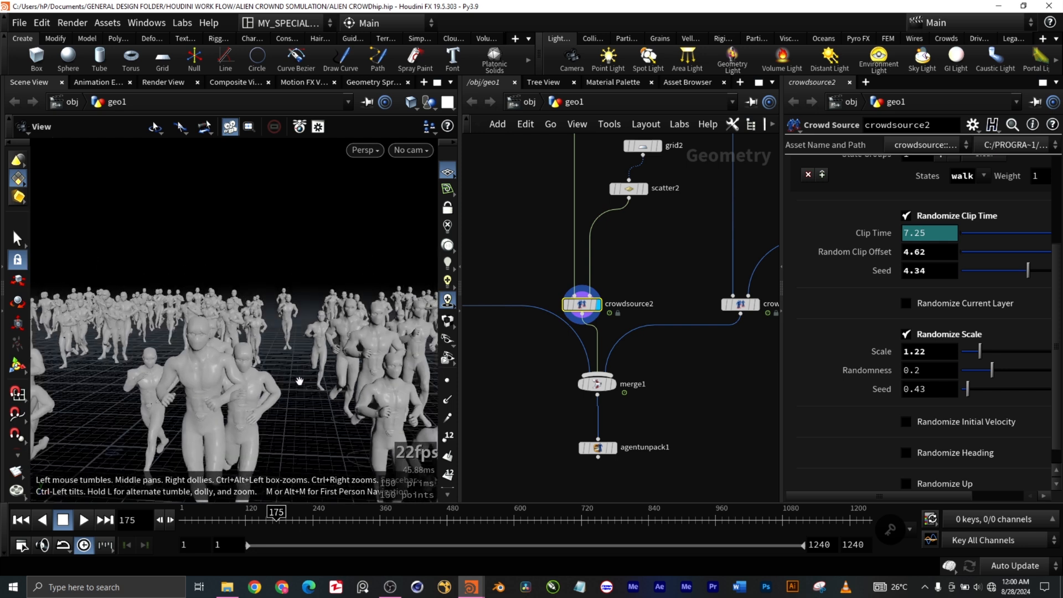
scroll(299, 377, "down", 8)
scroll(242, 408, "down", 5)
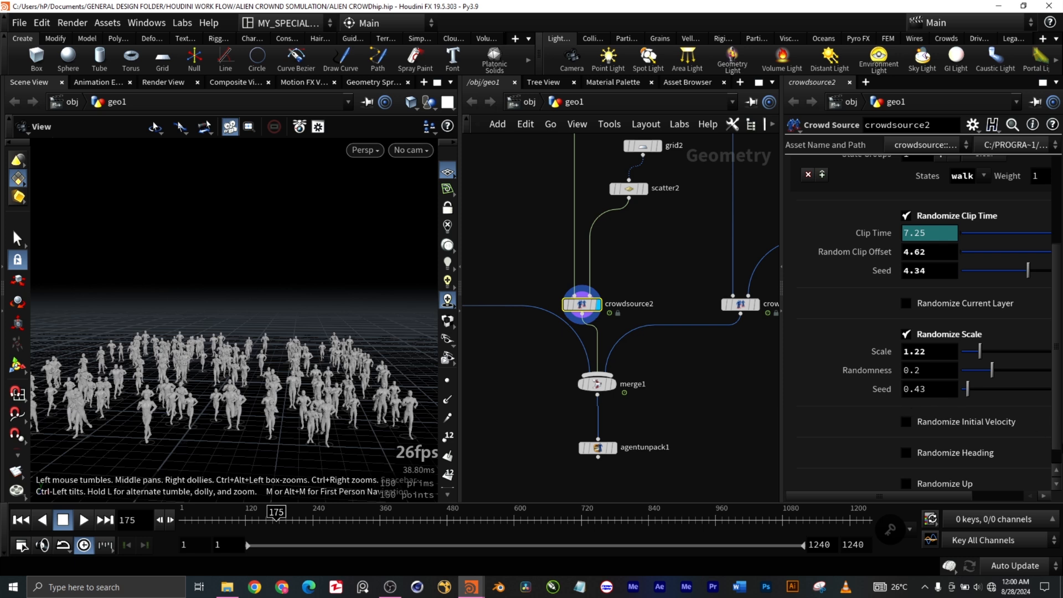
Step: Review crowdsource2's remaining randomization options down to Randomize Up, and view its agents from a lower angle
scroll(851, 391, "down", 1)
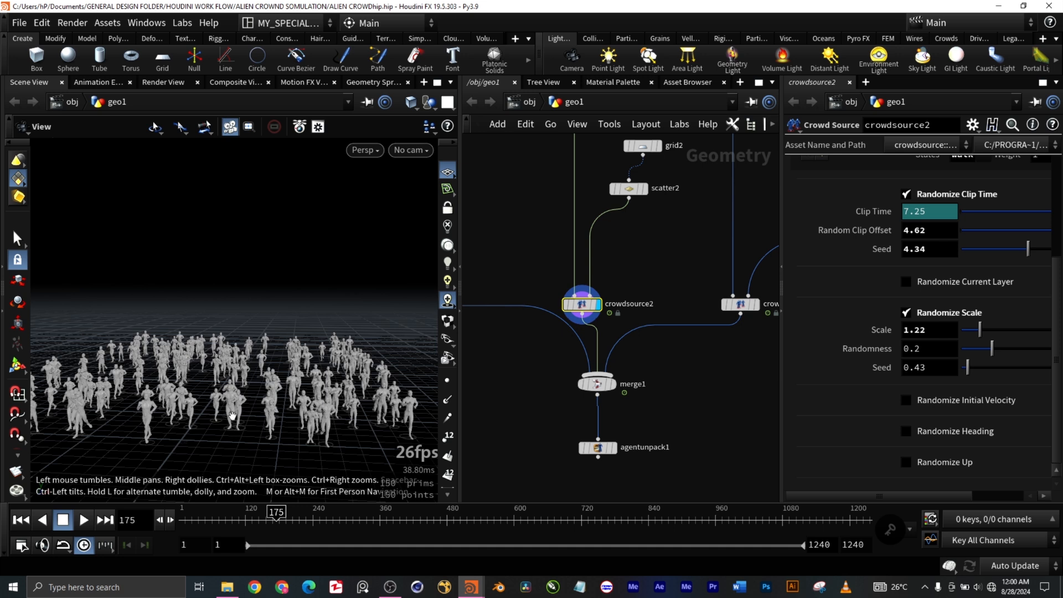
mouse_move(274, 438)
left_mouse_down()
mouse_move(270, 482)
mouse_move(282, 485)
mouse_move(269, 440)
left_mouse_up()
middle_click_drag(281, 455, 328, 453)
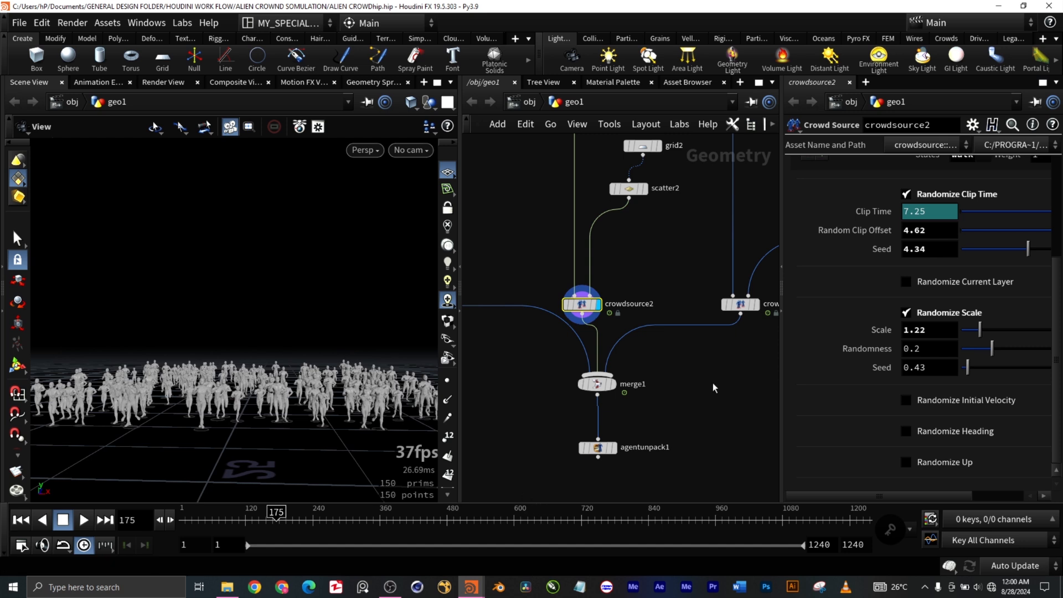
Step: Find the third character's branch, display curve1, and examine the shape of the curve that feeds scatter4
scroll(713, 385, "down", 5)
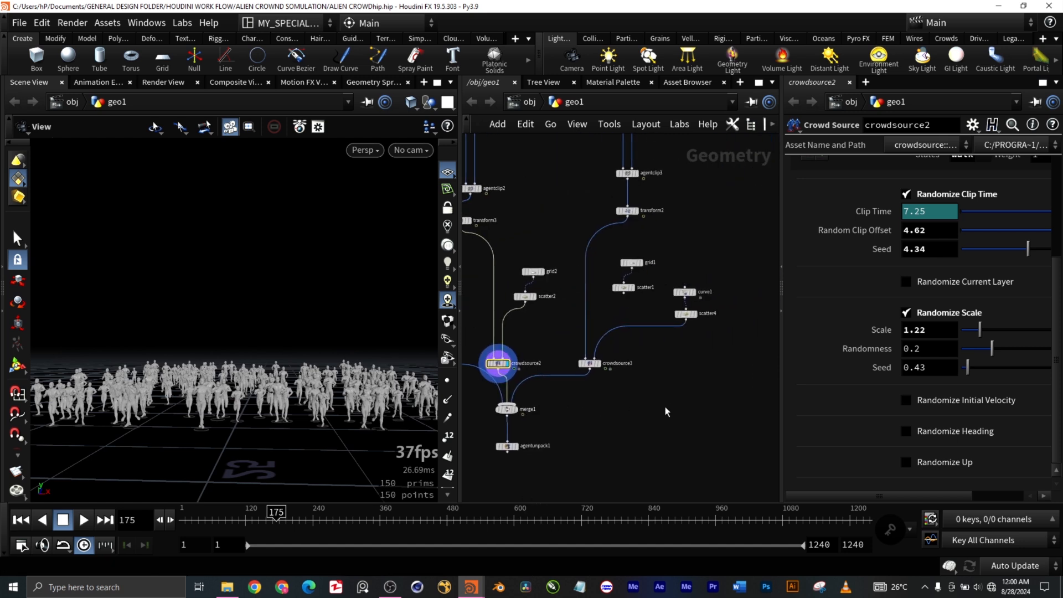
scroll(600, 288, "up", 1)
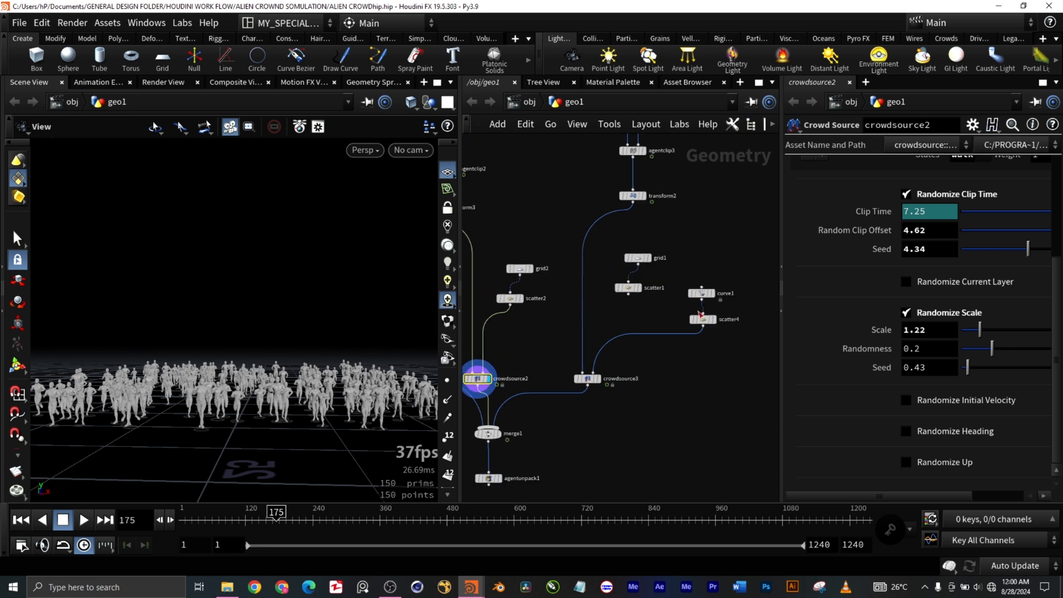
scroll(643, 267, "up", 4)
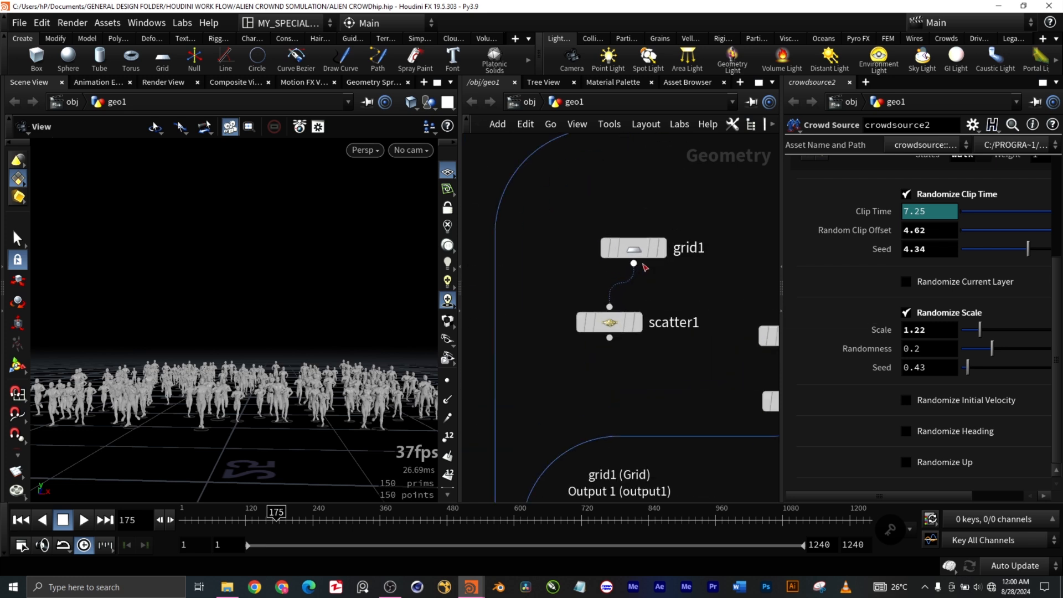
scroll(643, 280, "down", 7)
scroll(663, 322, "up", 3)
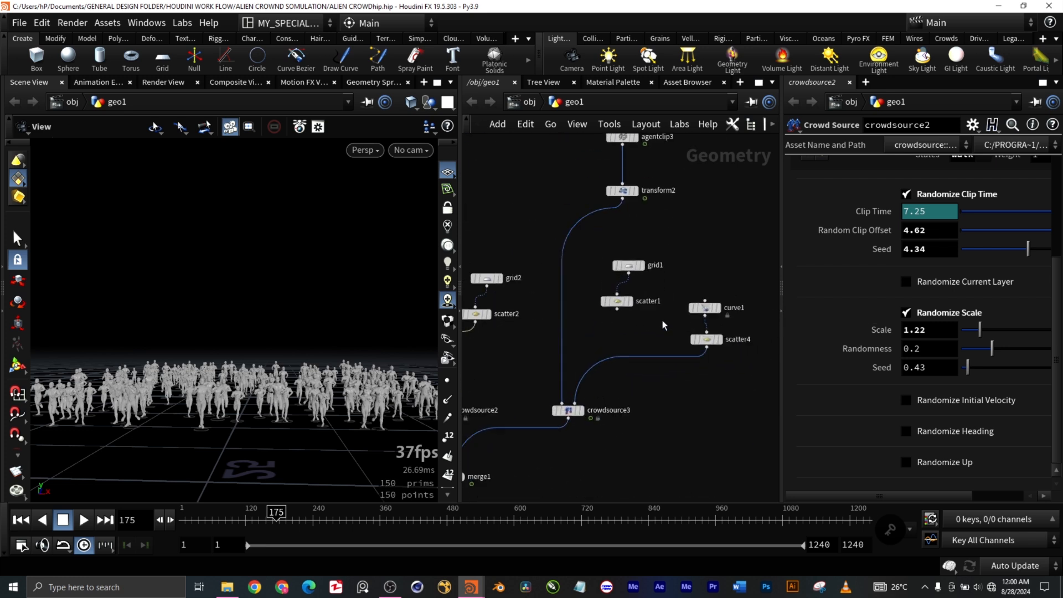
scroll(662, 320, "down", 3)
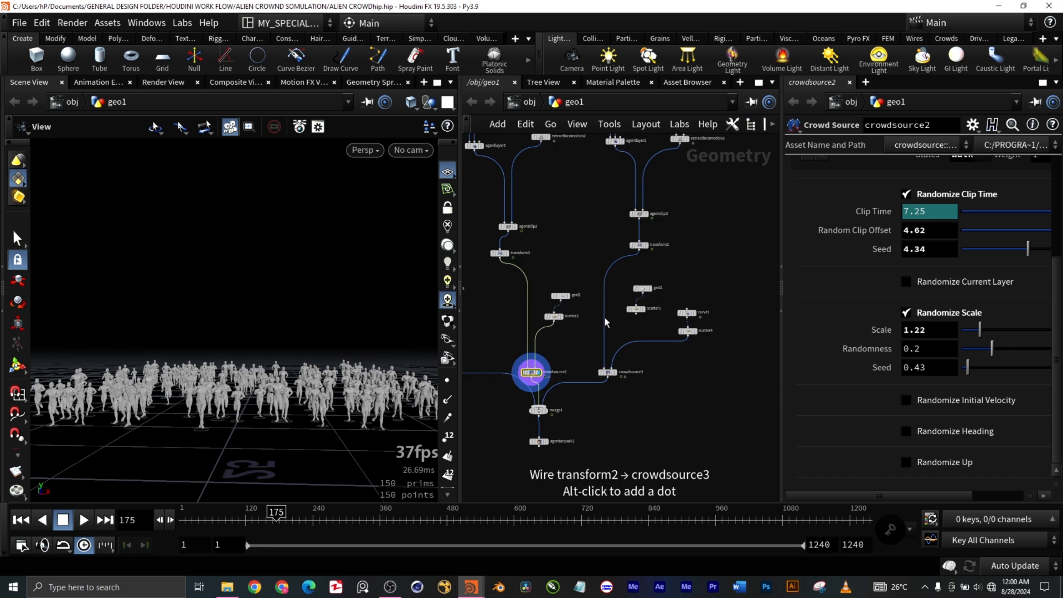
scroll(668, 319, "up", 4)
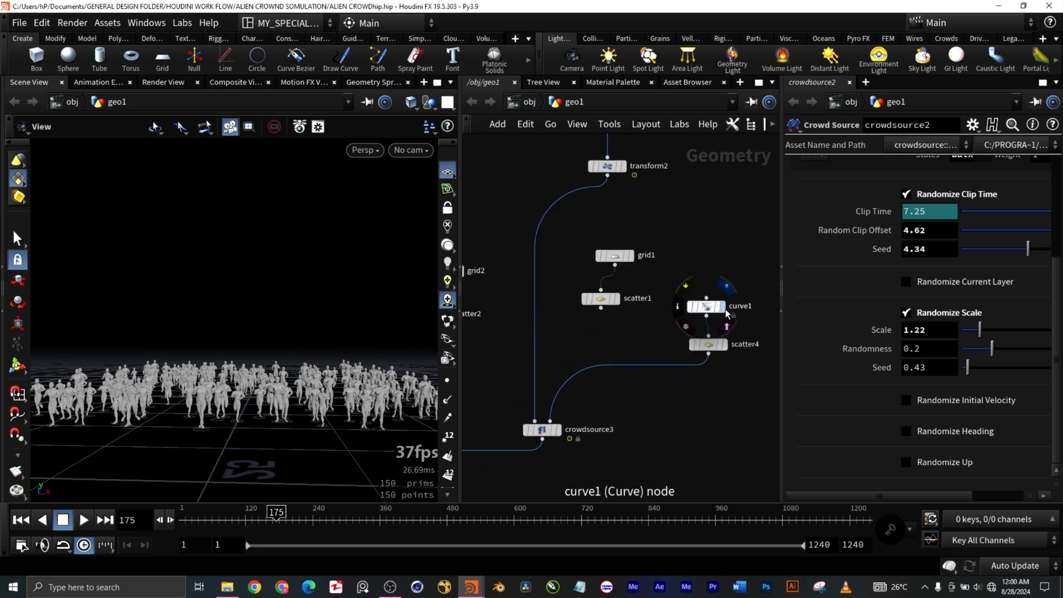
left_click(726, 312)
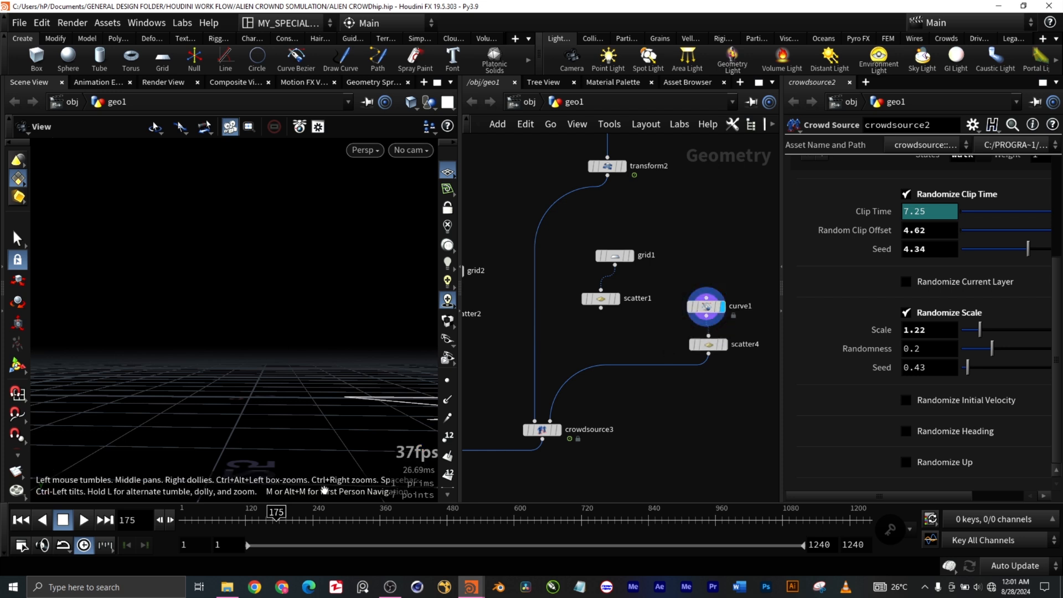
left_click_drag(386, 438, 244, 430)
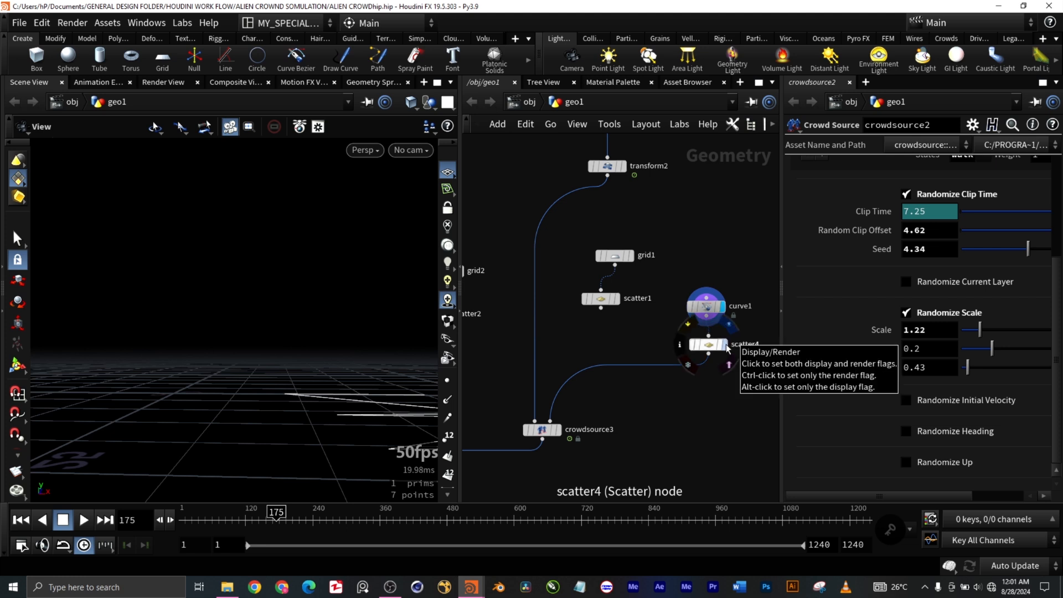
left_click_drag(329, 451, 74, 442)
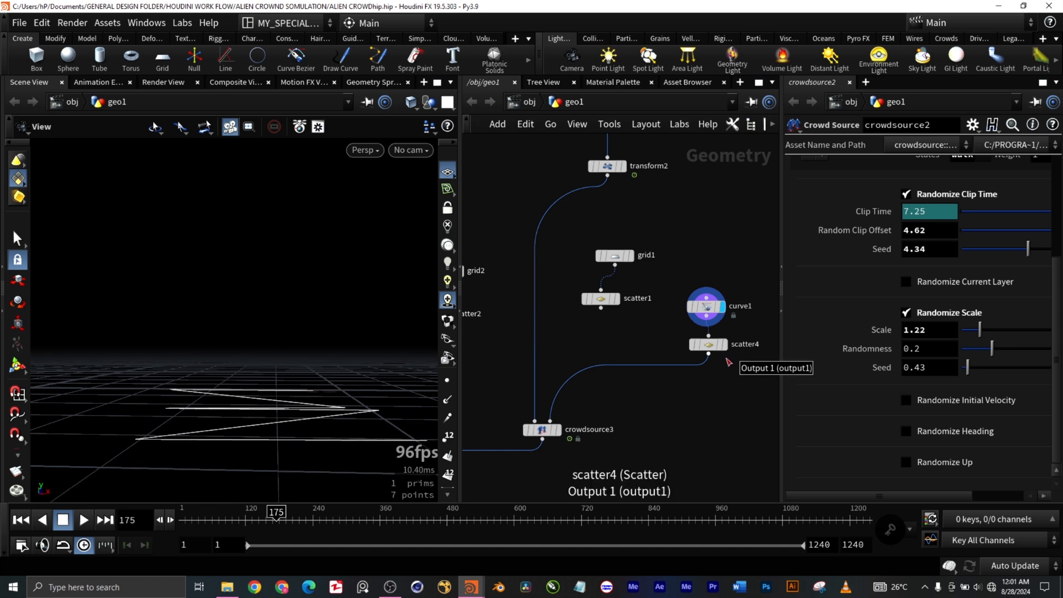
Step: Display and select scatter4 to review its scatter options and inspect the points distributed along the curve
left_click(723, 344)
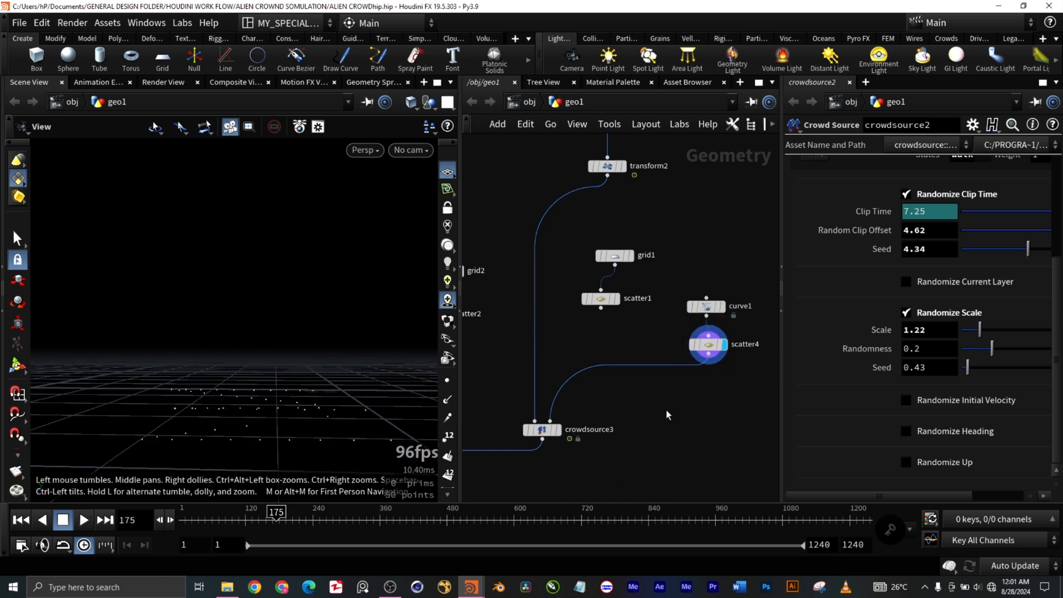
left_click(719, 344)
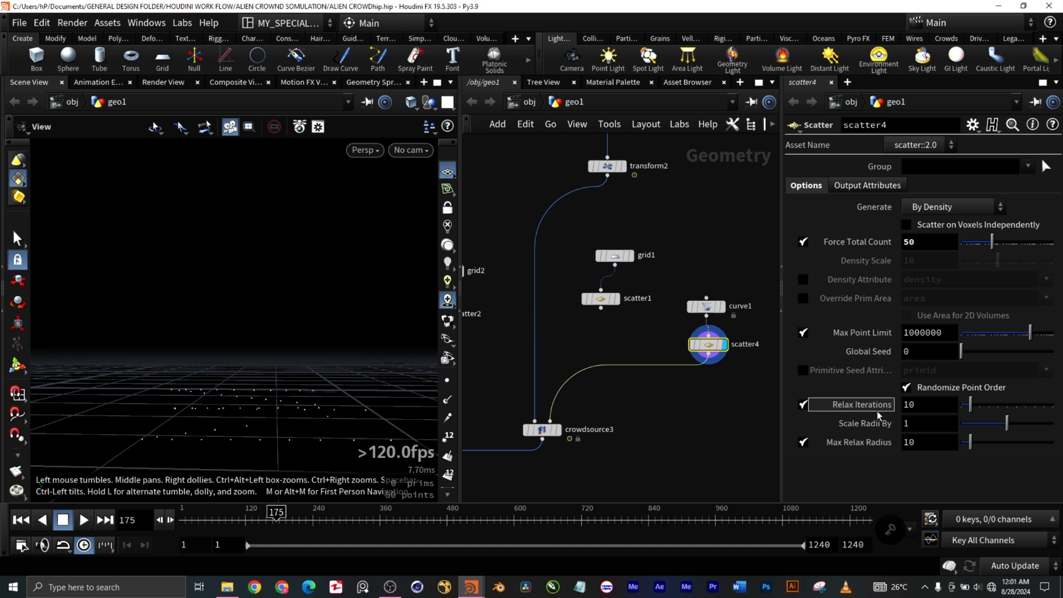
middle_click_drag(276, 394, 287, 398)
right_click_drag(290, 400, 302, 422)
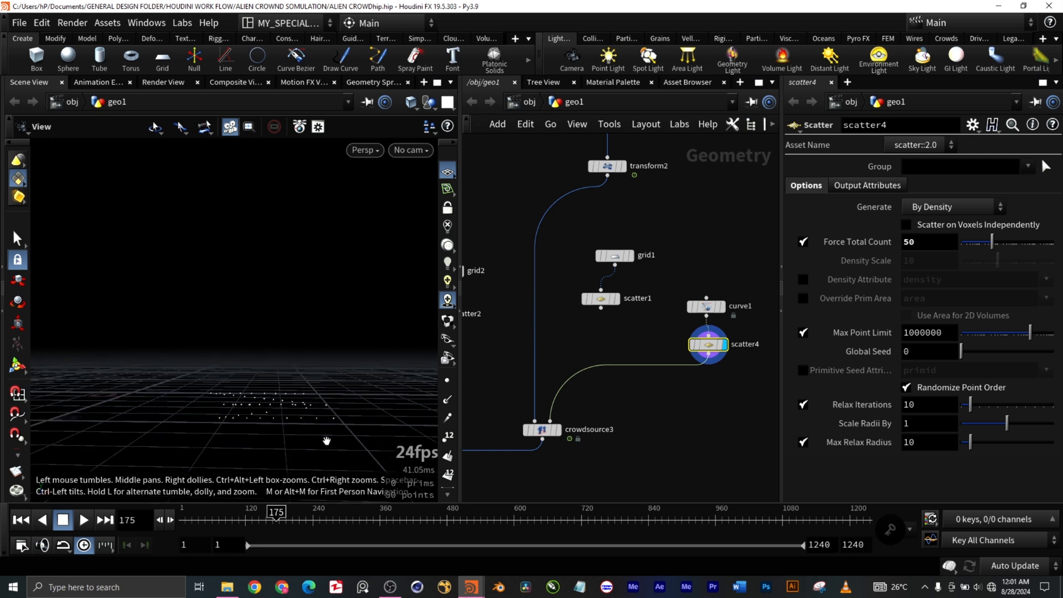
left_click_drag(313, 451, 315, 462)
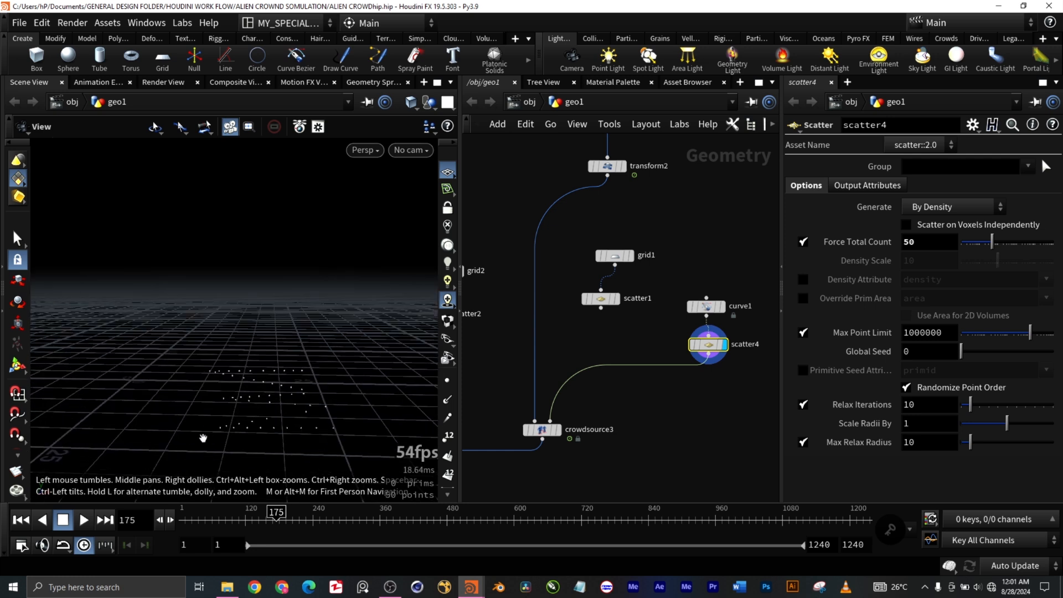
middle_click_drag(204, 442, 357, 444)
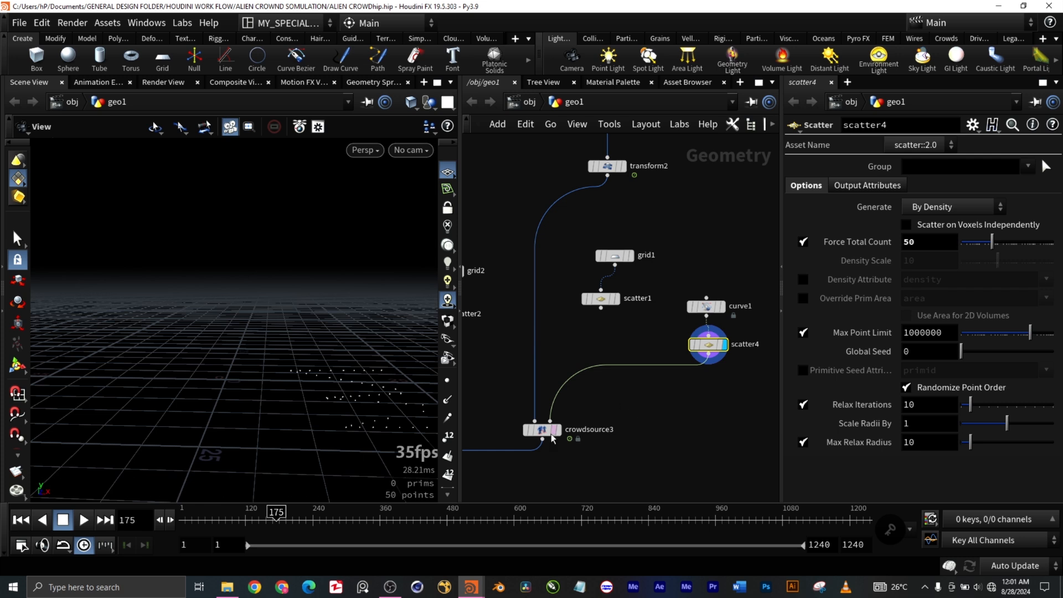
Step: Display crowdsource3 and examine its agents arranged along the curve from near and far
mouse_move(550, 436)
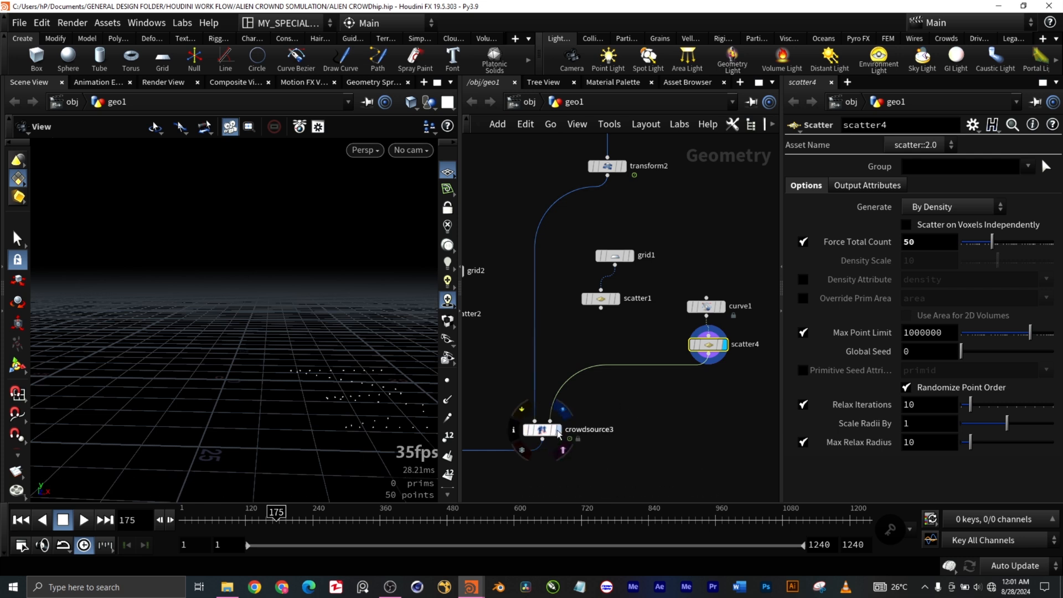
left_click(559, 431)
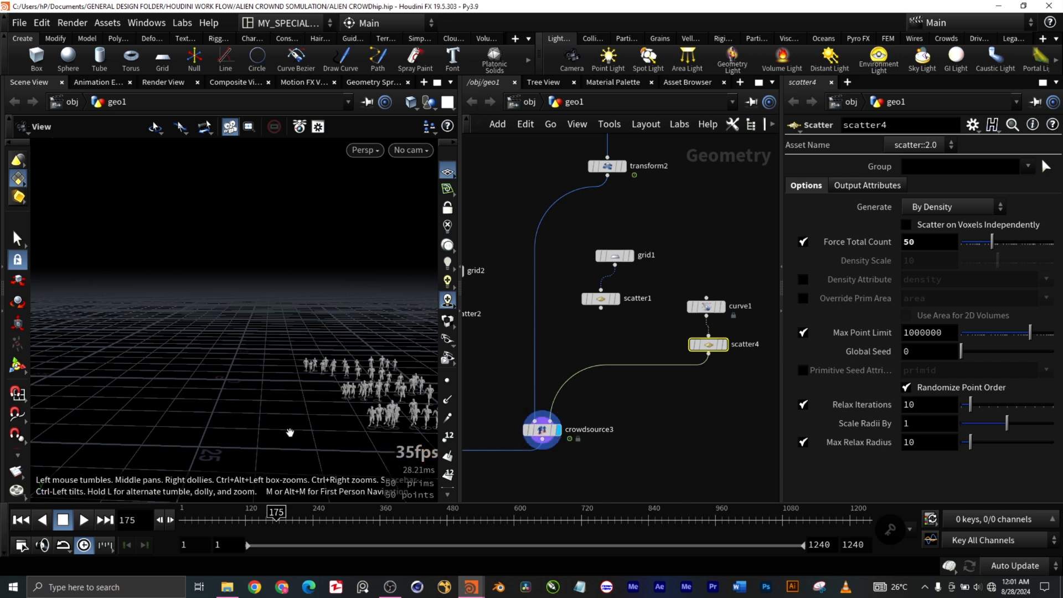
middle_click_drag(372, 450, 257, 447)
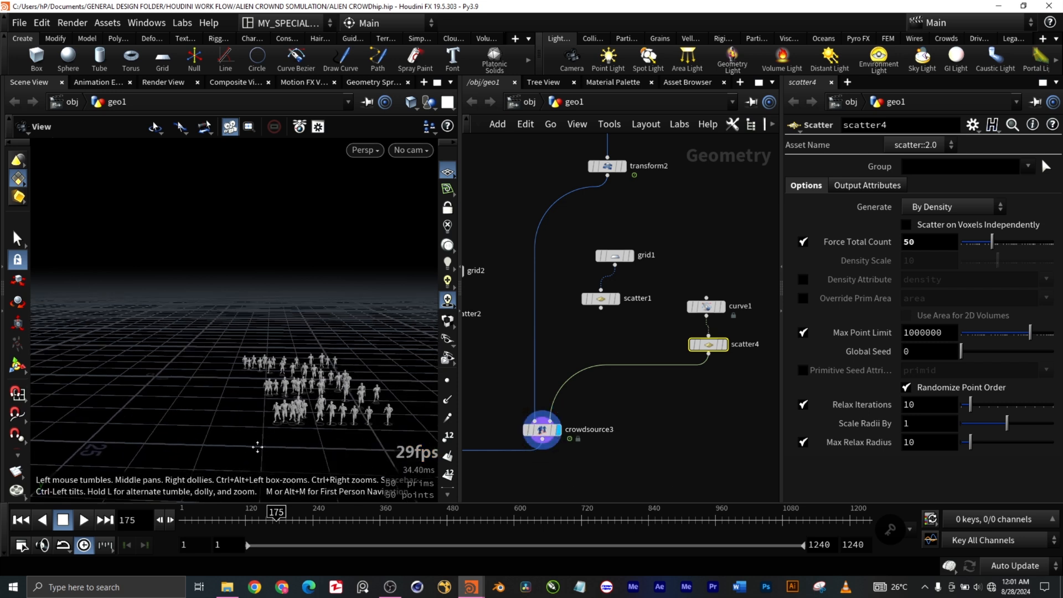
scroll(332, 420, "up", 4)
scroll(333, 420, "up", 2)
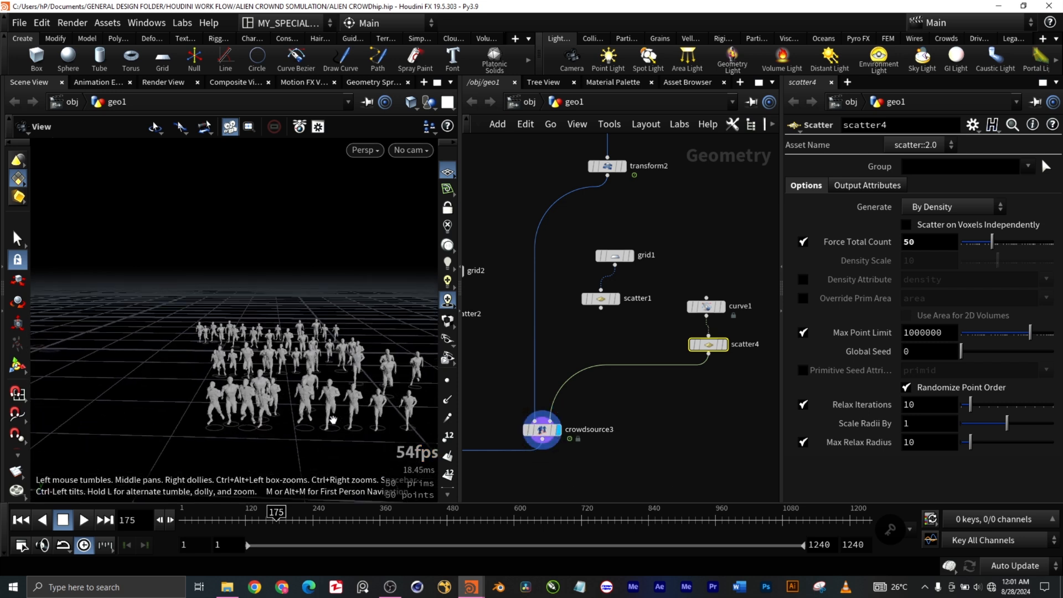
scroll(333, 420, "down", 2)
scroll(333, 421, "down", 3)
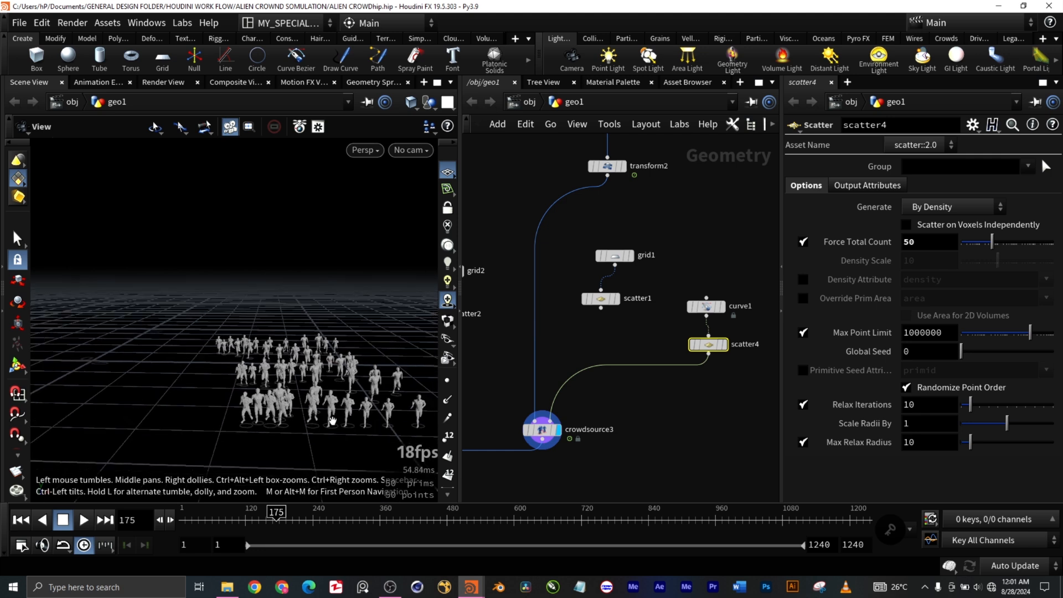
Step: Display merge1 and examine the combined crowd from all three crowd sources
middle_click_drag(573, 472, 697, 394)
scroll(620, 428, "down", 5)
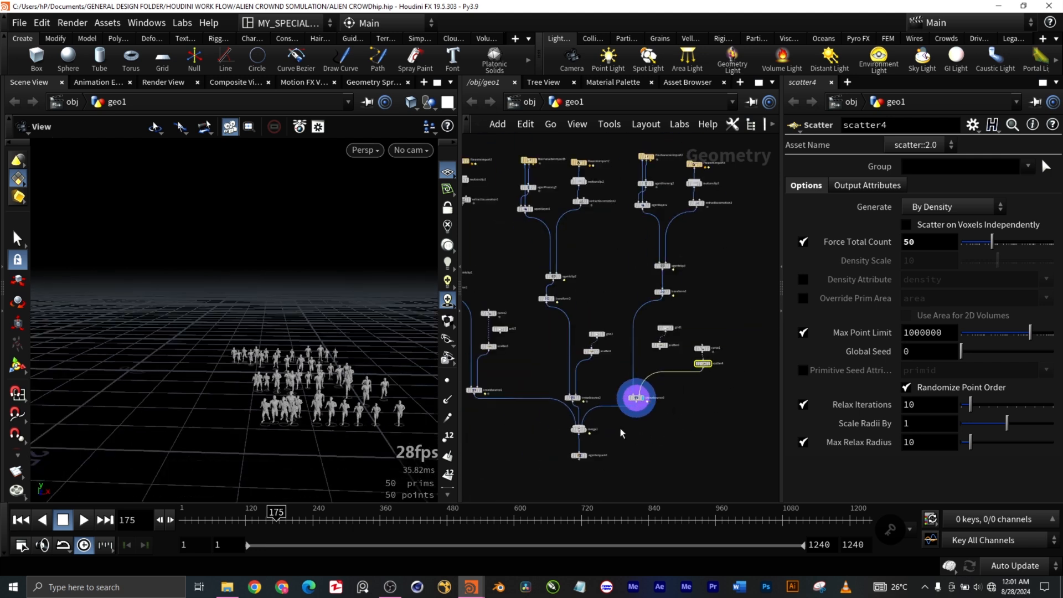
scroll(543, 424, "up", 4)
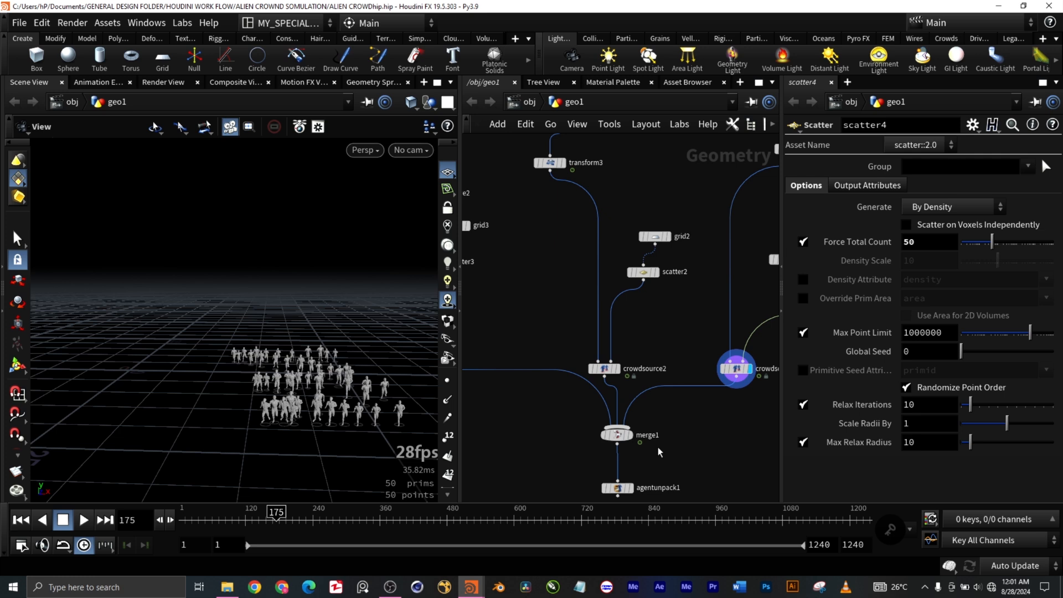
mouse_move(634, 441)
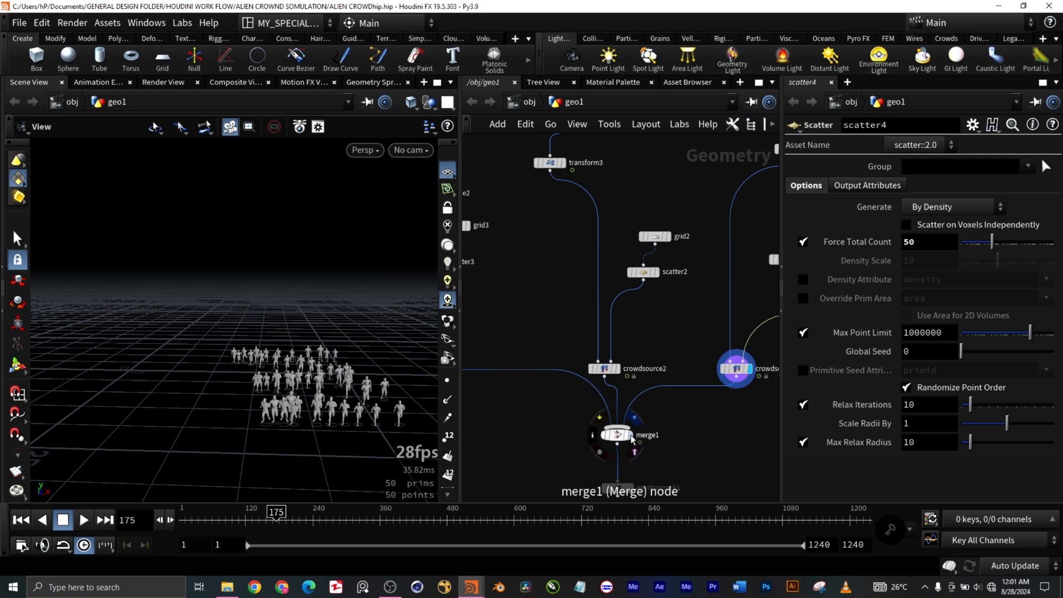
left_click(634, 438)
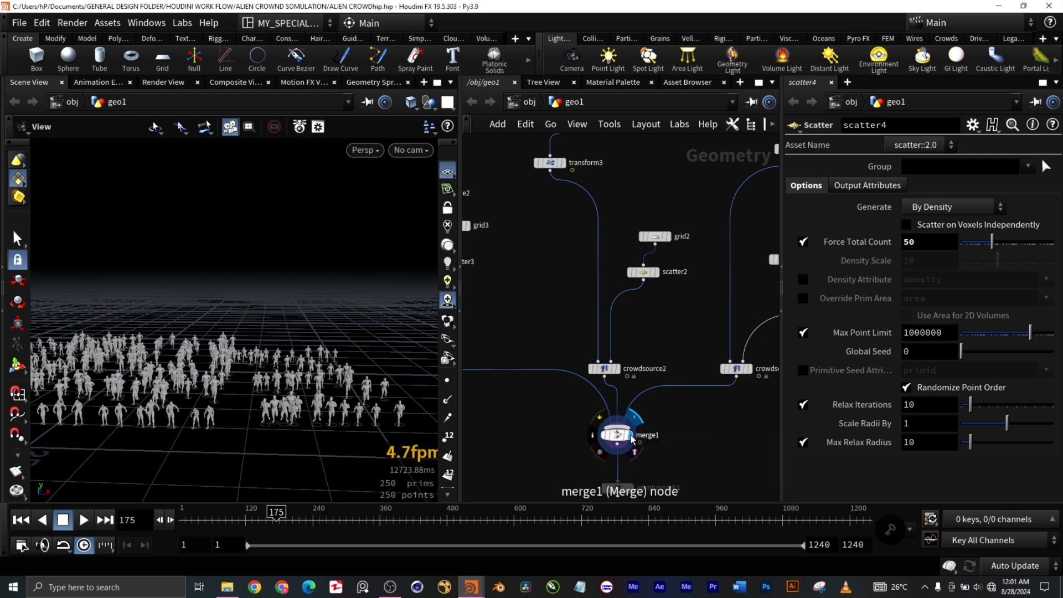
scroll(273, 425, "down", 2)
middle_click_drag(200, 442, 283, 451)
middle_click_drag(349, 450, 202, 415)
scroll(202, 415, "up", 3)
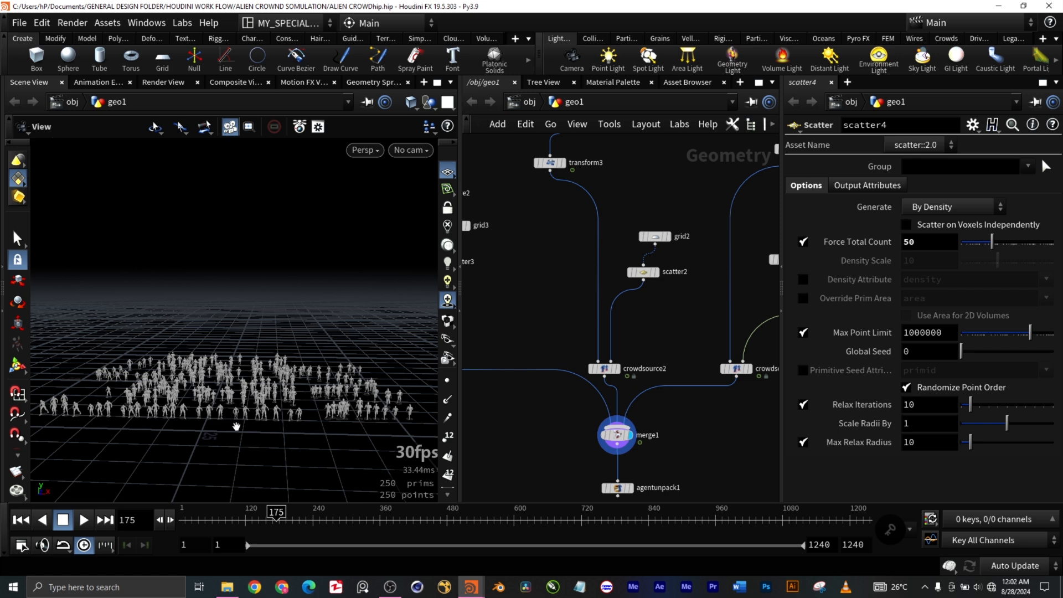
mouse_move(238, 432)
left_mouse_down()
mouse_move(240, 475)
mouse_move(243, 425)
left_mouse_up()
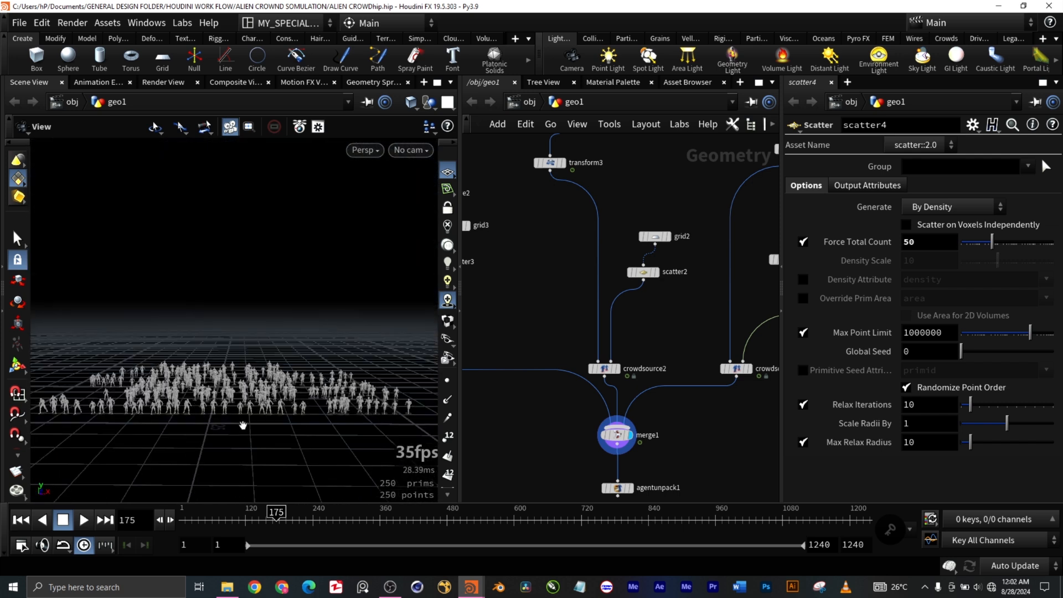
Step: Select the agentunpack1 node below merge1 to review its Agent Unpack parameters
scroll(692, 452, "down", 3)
scroll(700, 451, "up", 2)
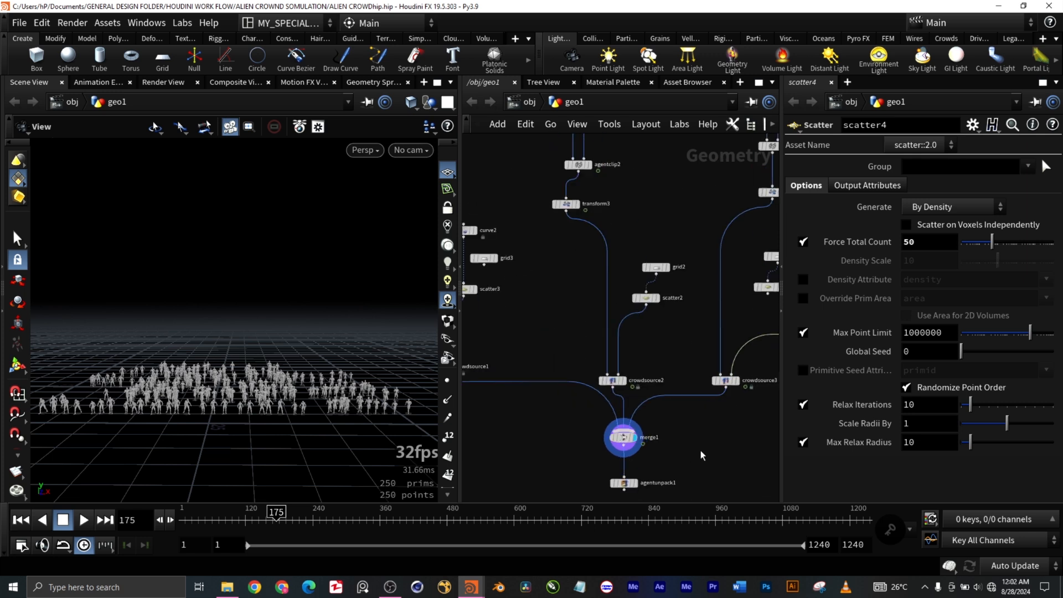
middle_click_drag(700, 451, 665, 344)
scroll(588, 392, "up", 5)
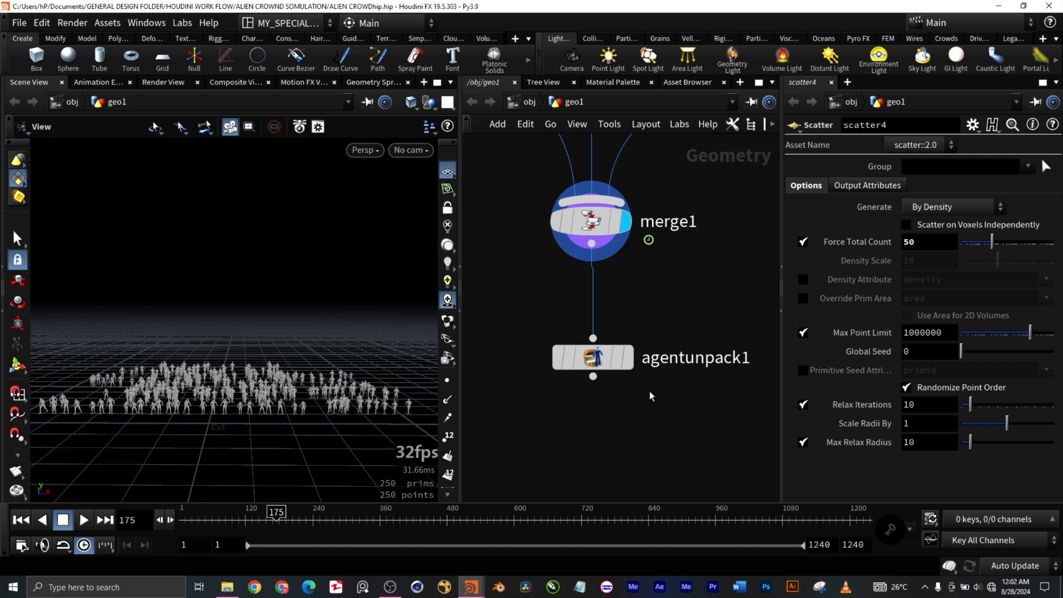
left_click_drag(664, 391, 543, 321)
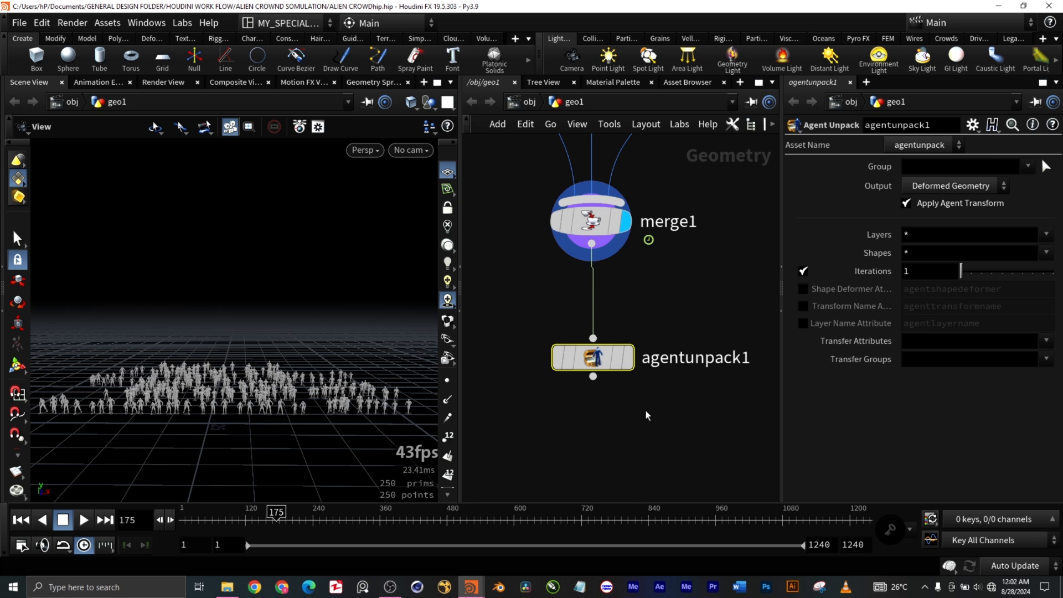
Step: Survey the full three-branch crowd network and the separate group of agent and agent clip nodes elsewhere in geo1
scroll(646, 410, "down", 4)
scroll(647, 414, "down", 5)
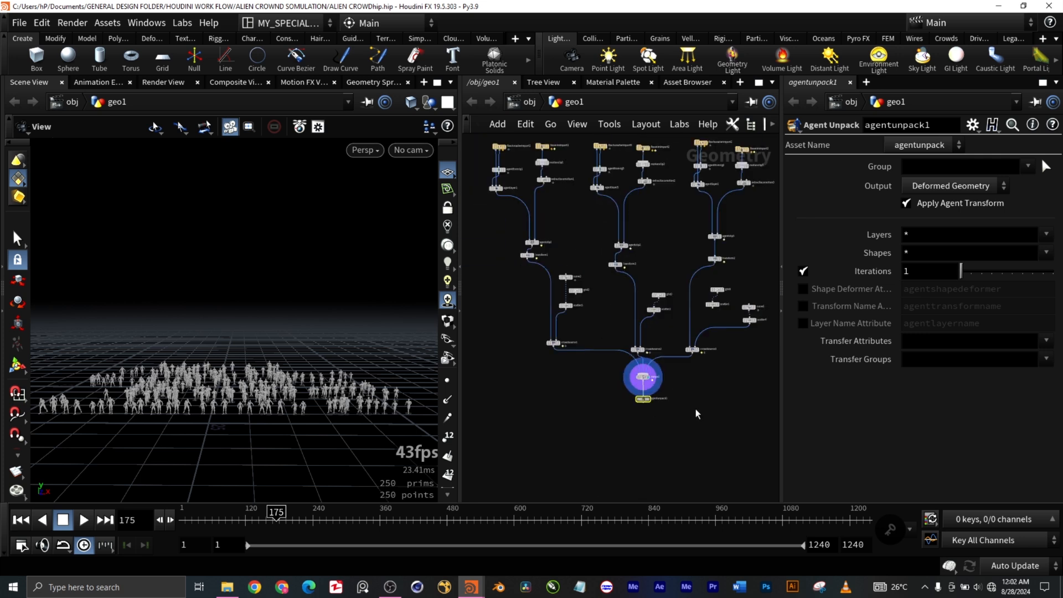
middle_click_drag(717, 395, 666, 425)
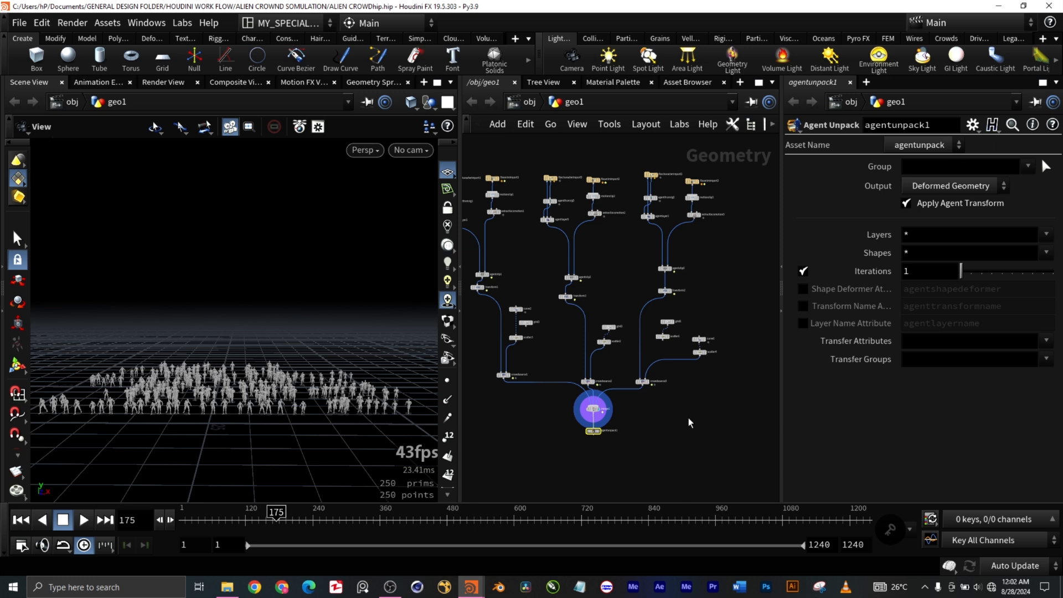
scroll(681, 400, "down", 4)
scroll(697, 409, "up", 4)
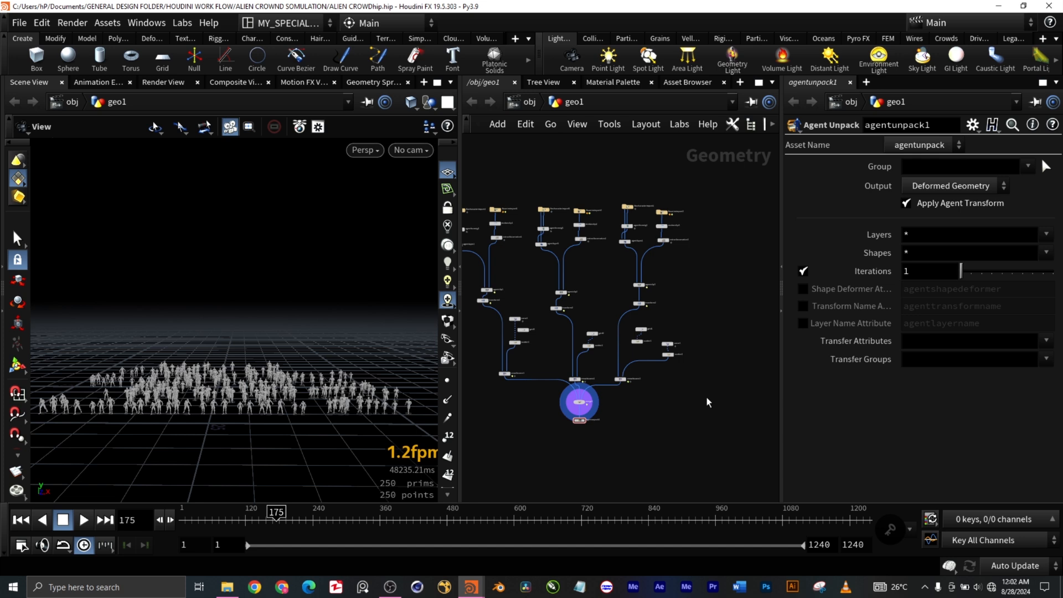
middle_click_drag(710, 386, 540, 420)
middle_click_drag(673, 397, 593, 381)
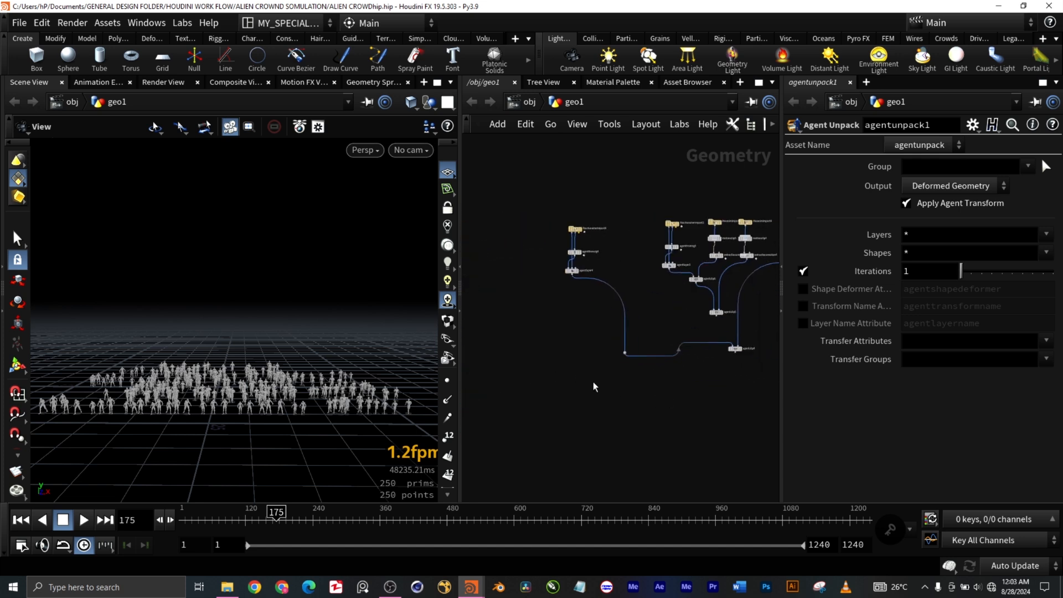
middle_click_drag(706, 386, 643, 374)
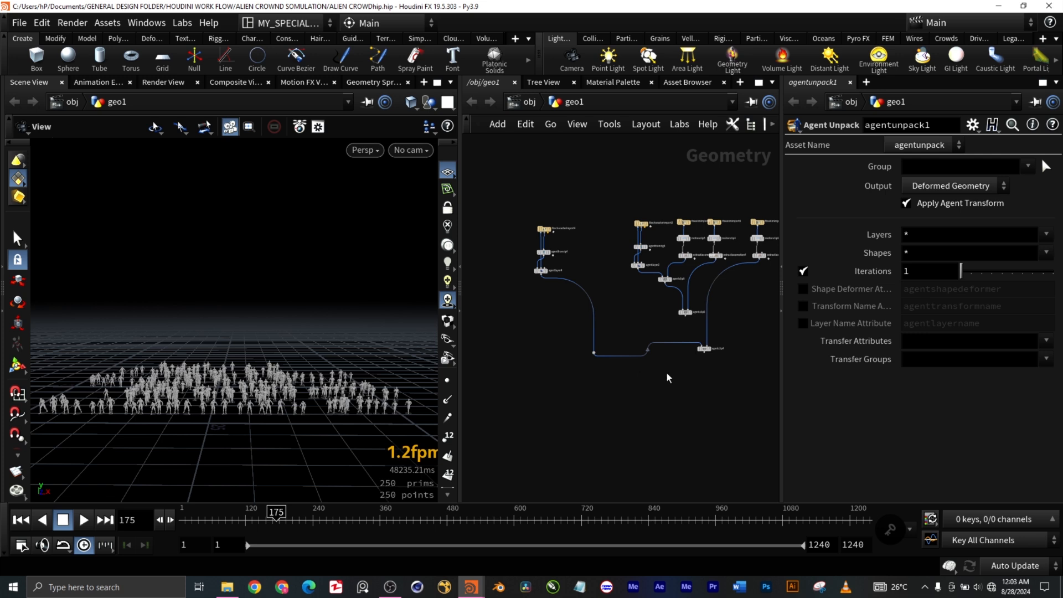
Step: Examine the separate fbxcharacterimport4 agent chain and the neighbouring fbxcharacterimport3 branch with its three motion clips and agent clip nodes
scroll(667, 373, "up", 3)
scroll(667, 373, "down", 4)
scroll(627, 265, "up", 2)
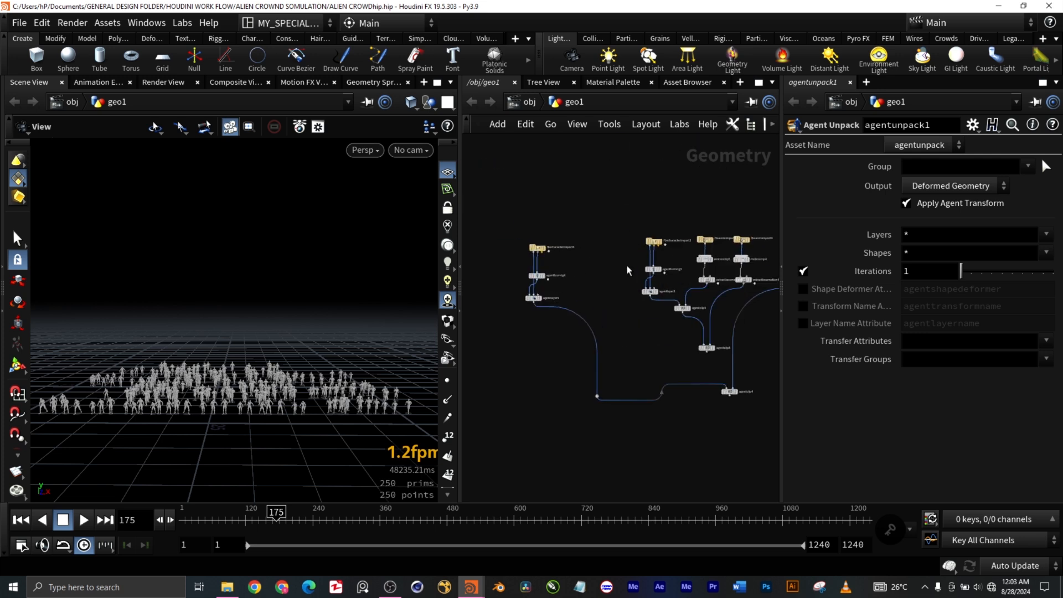
scroll(628, 269, "up", 1)
scroll(510, 276, "up", 5)
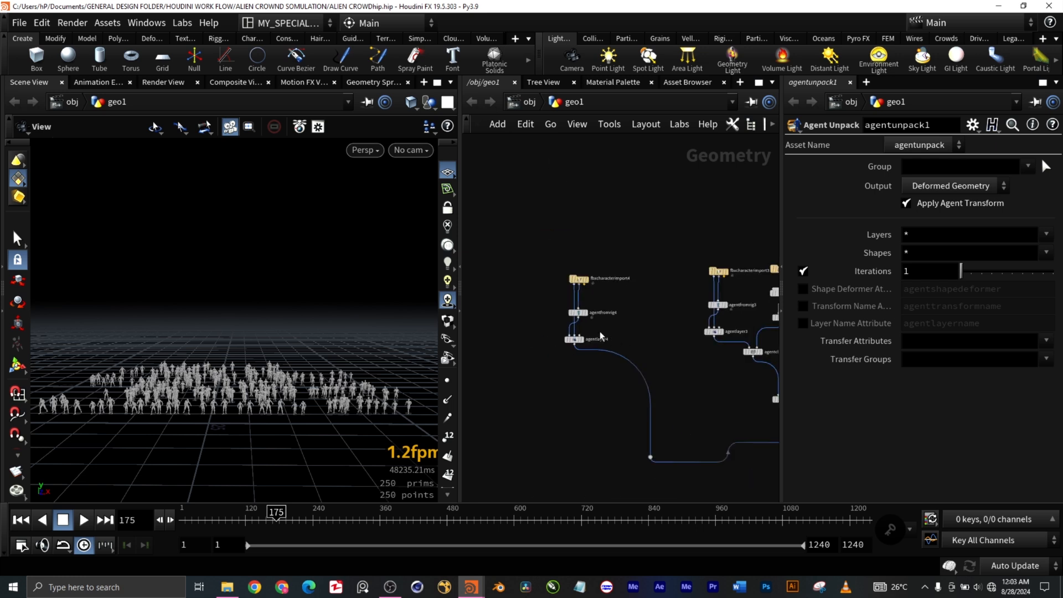
scroll(606, 331, "up", 3)
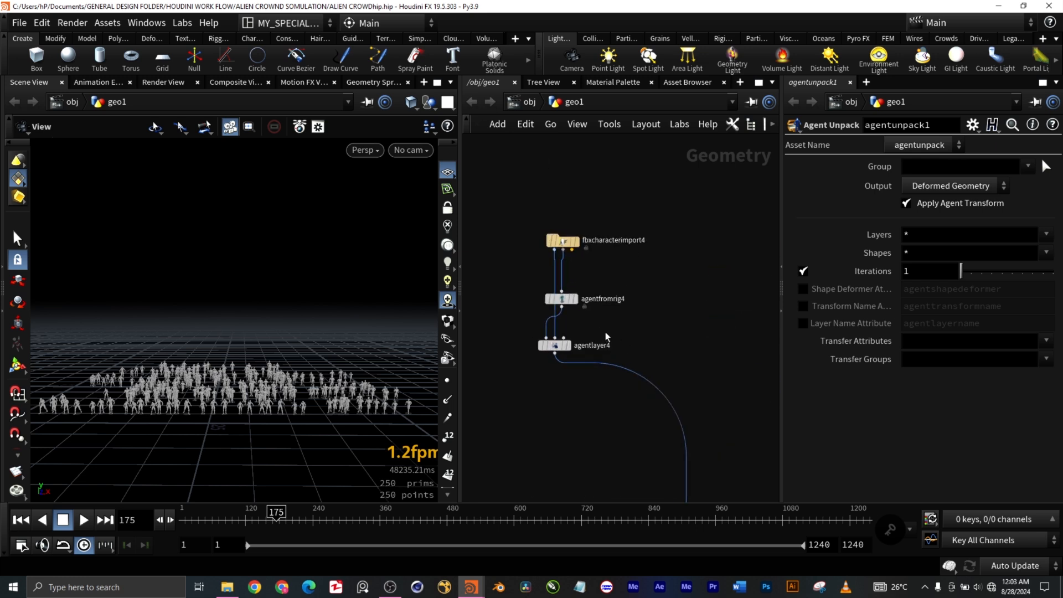
scroll(628, 346, "down", 2)
middle_click_drag(690, 356, 573, 276)
scroll(626, 321, "up", 1)
scroll(626, 321, "down", 4)
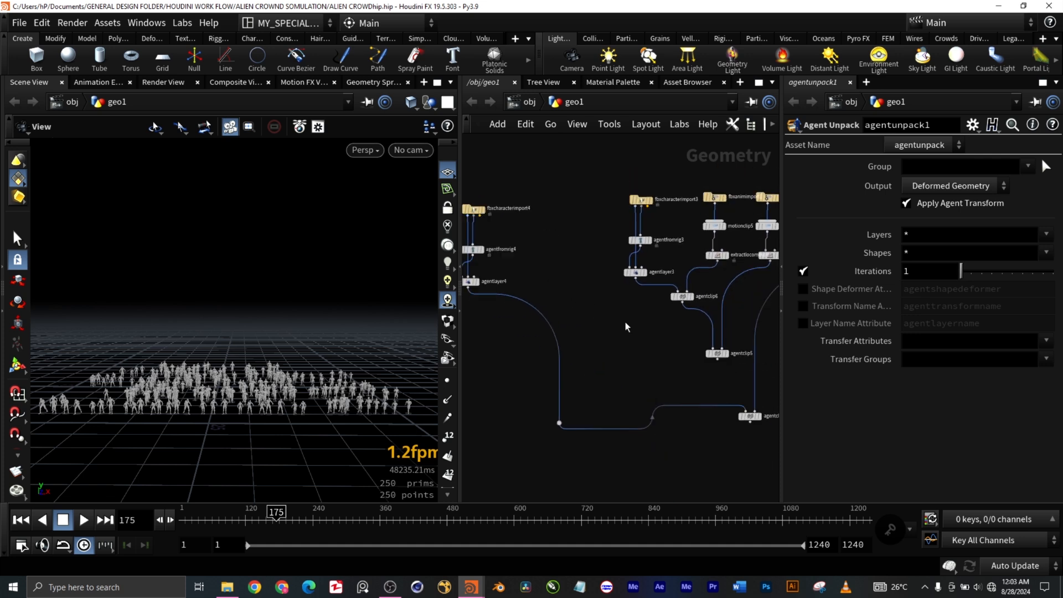
scroll(743, 298, "up", 2)
scroll(742, 310, "up", 1)
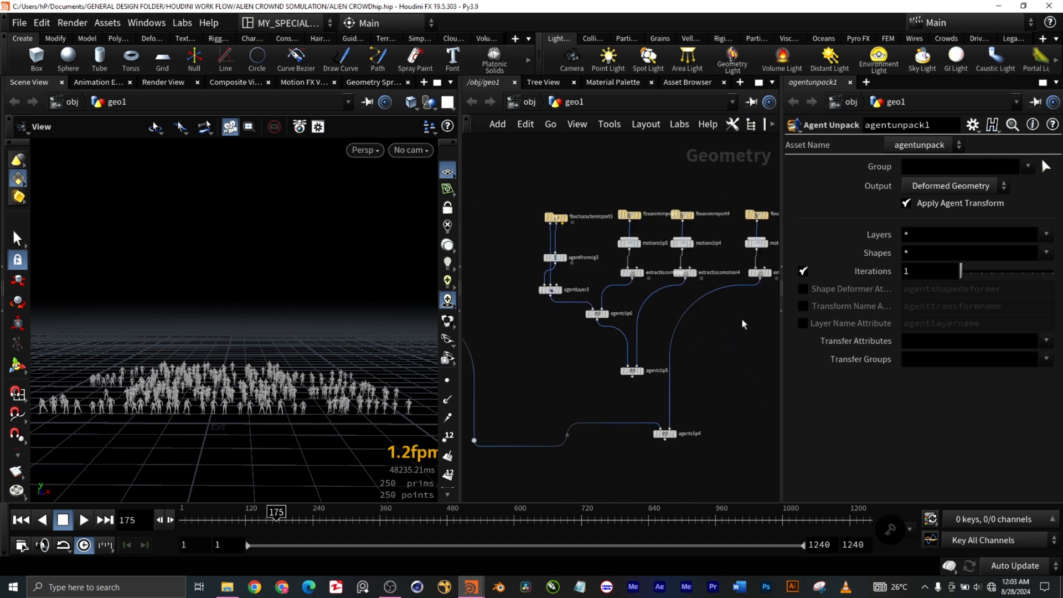
middle_click_drag(730, 338, 683, 321)
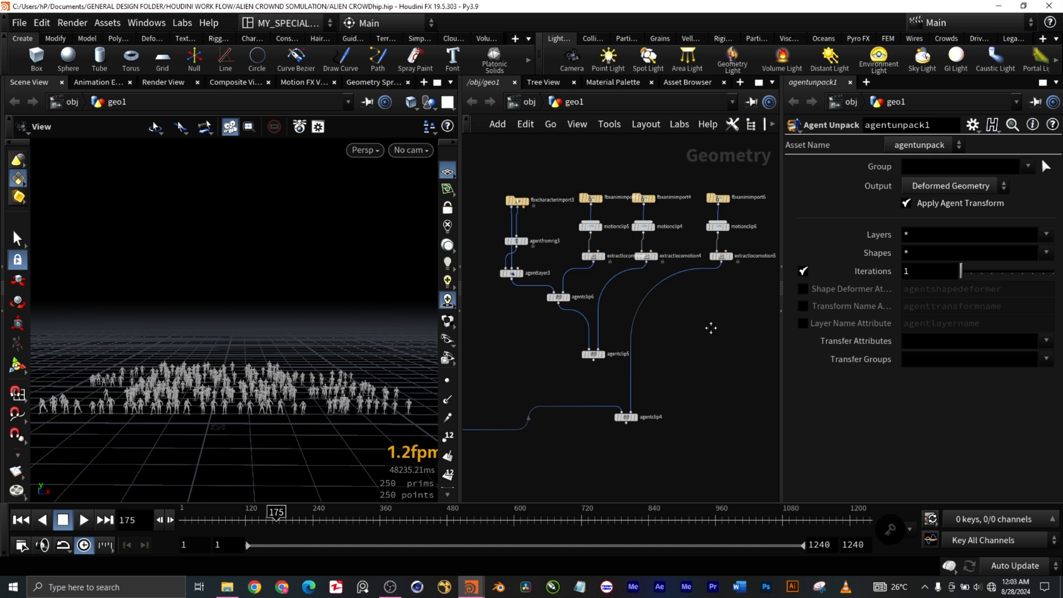
middle_click_drag(714, 334, 693, 326)
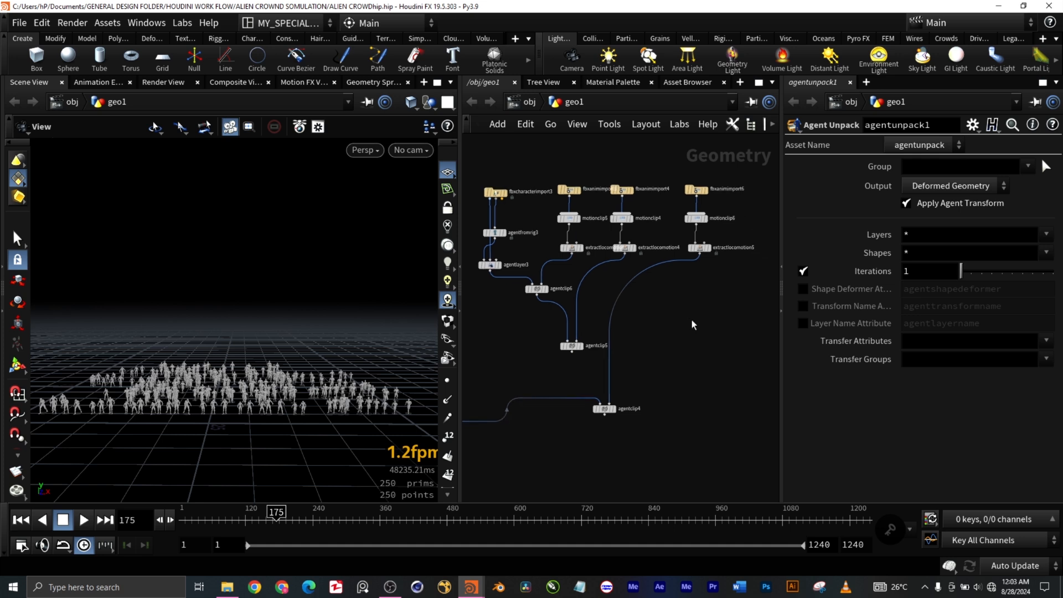
Step: Wire agentclip5's output into the first input of agentclip4, replacing the connection from the fbxcharacterimport4 chain, and display agentclip4
mouse_move(604, 408)
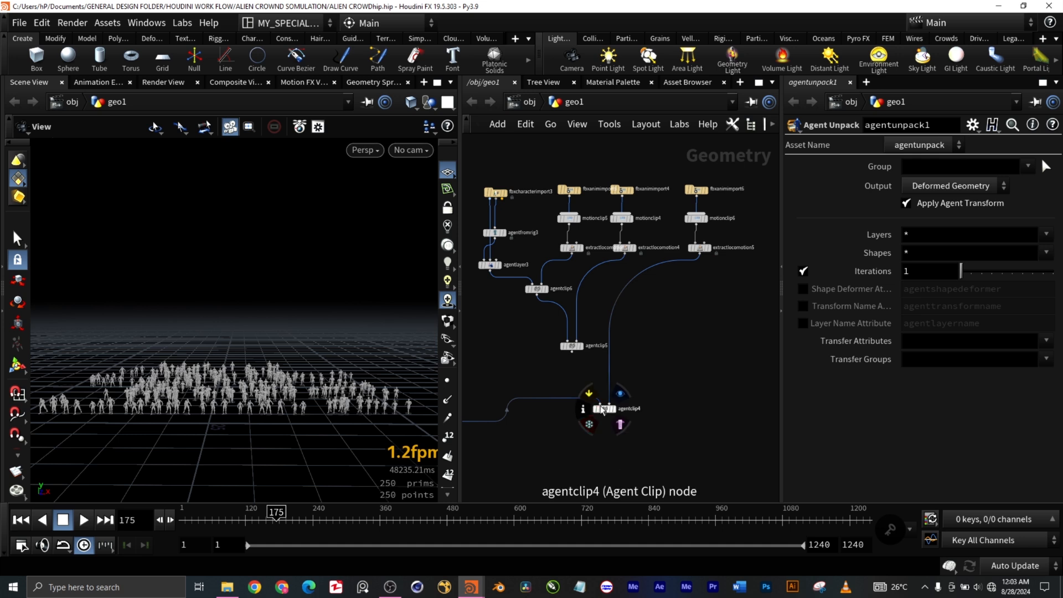
left_click(603, 409)
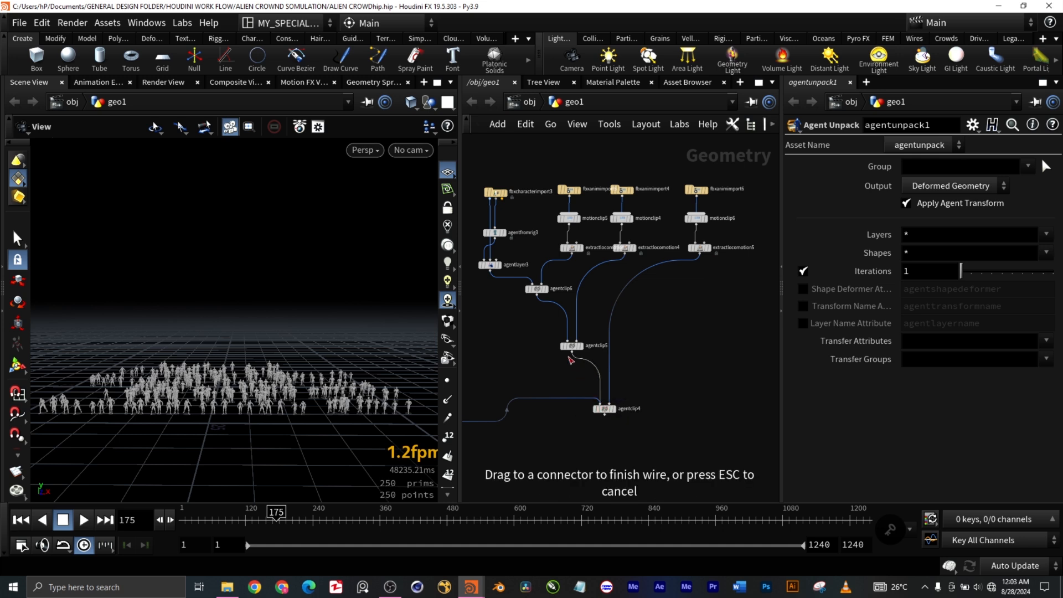
left_click(572, 352)
mouse_move(616, 413)
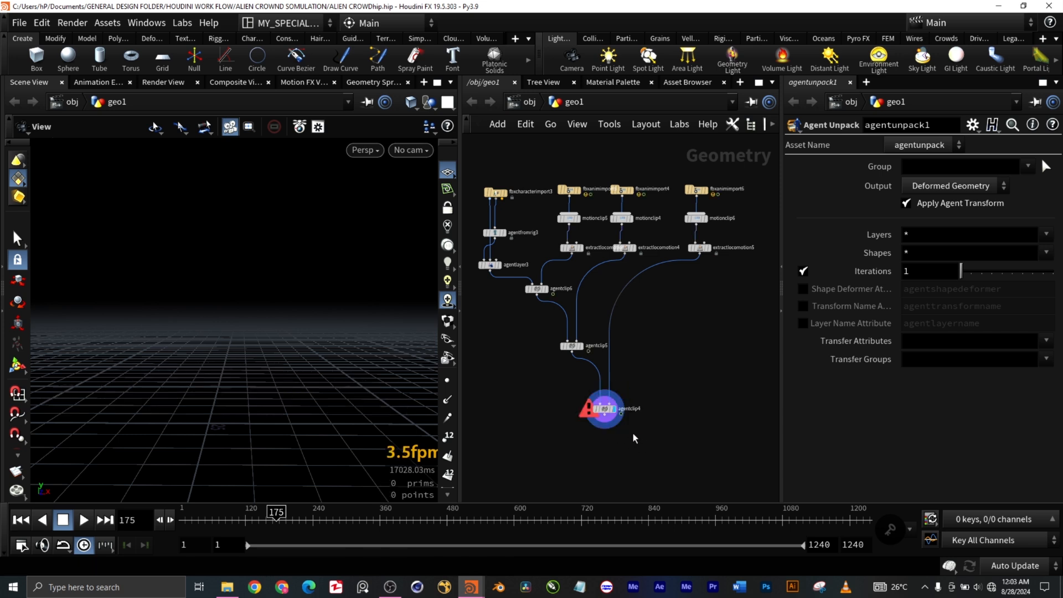
Step: Read the error reported in agentclip4's node info, and close the info window
scroll(596, 408, "up", 1)
scroll(594, 409, "up", 2)
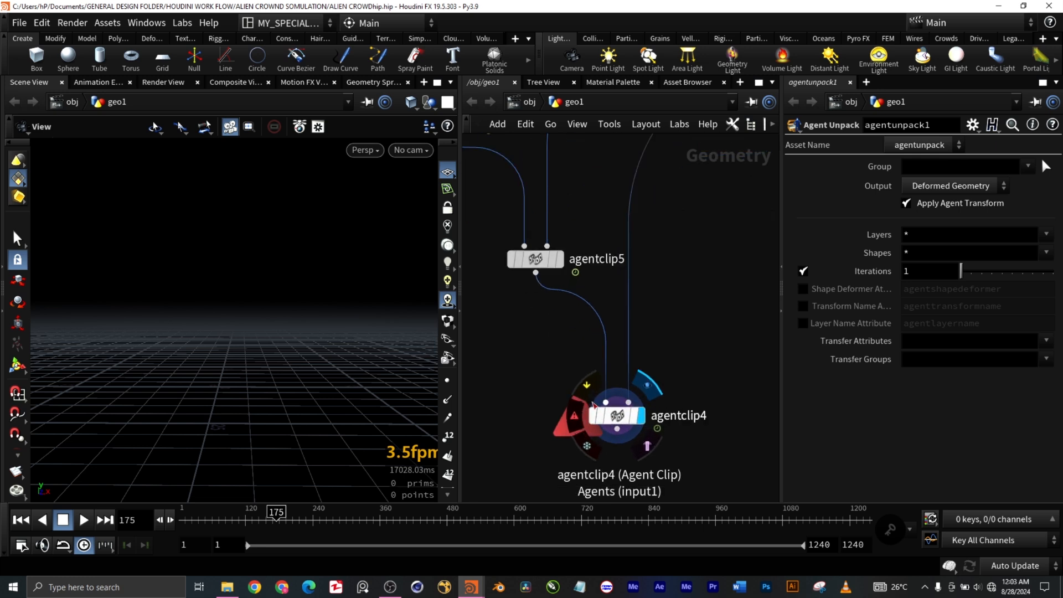
left_click(574, 424)
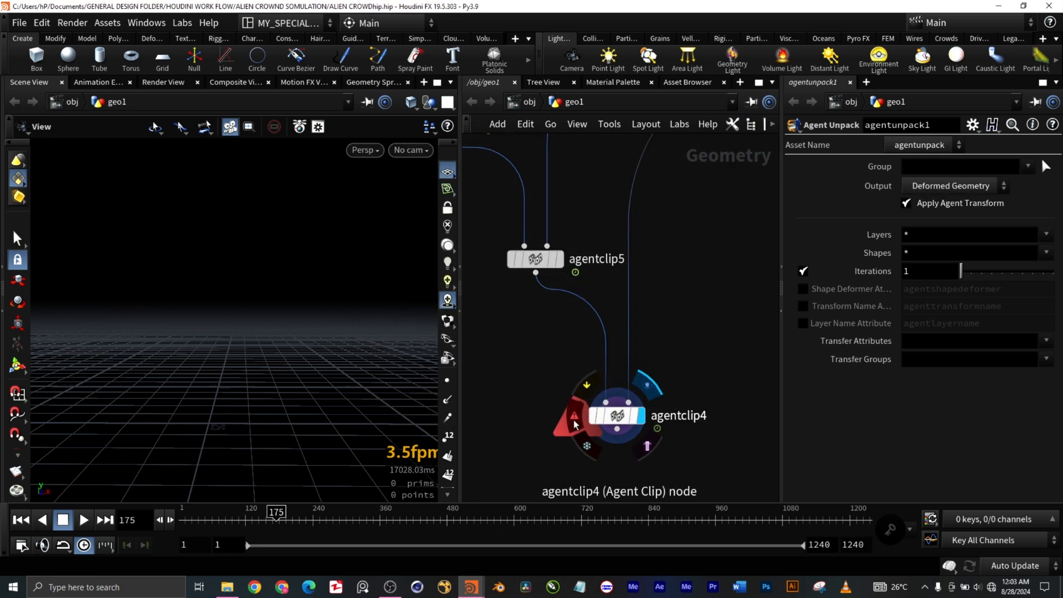
scroll(642, 418, "down", 4)
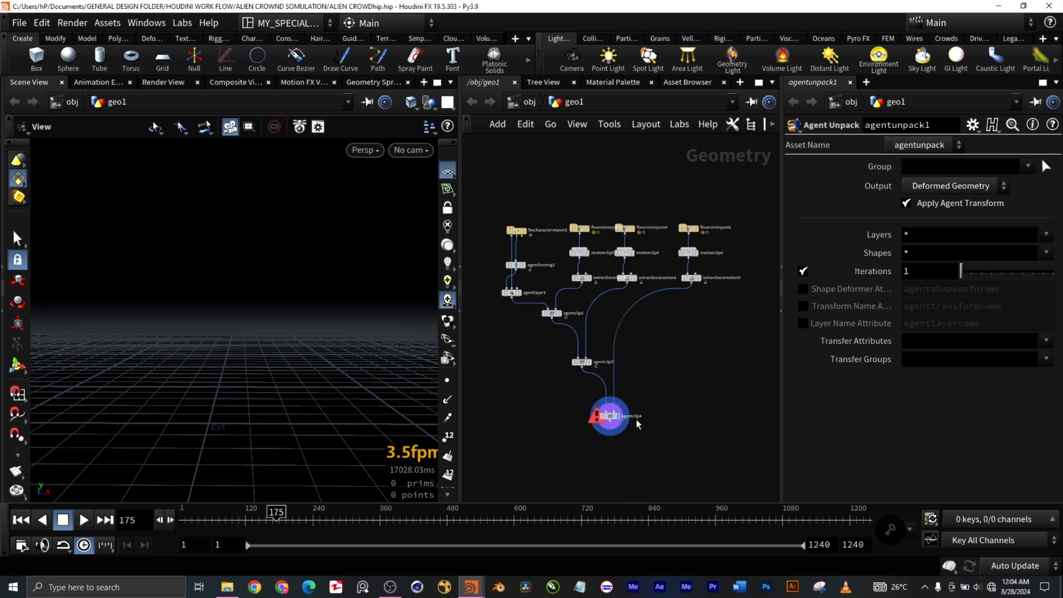
scroll(628, 421, "up", 4)
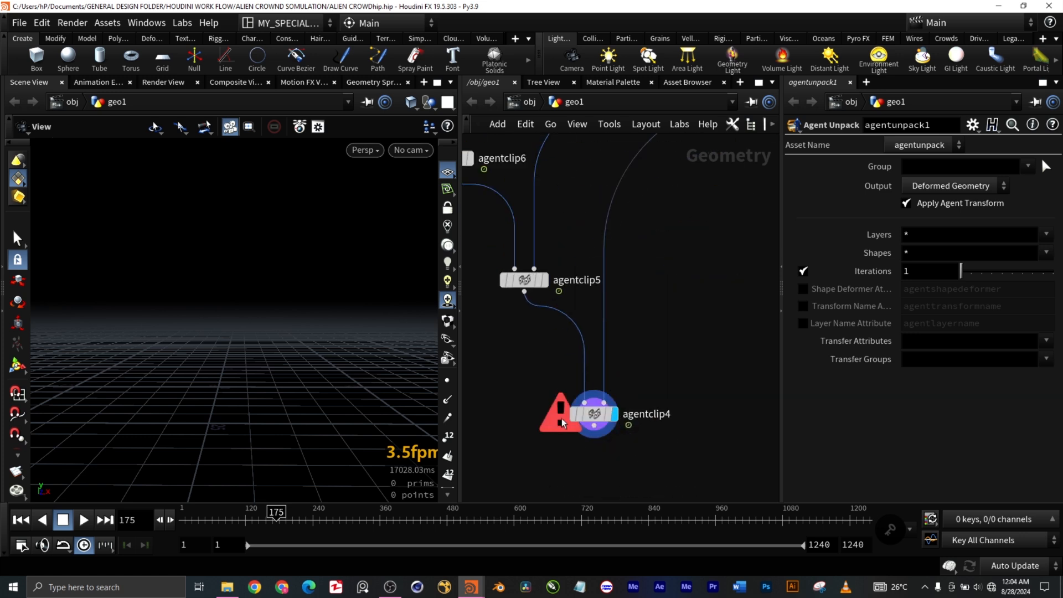
mouse_move(558, 417)
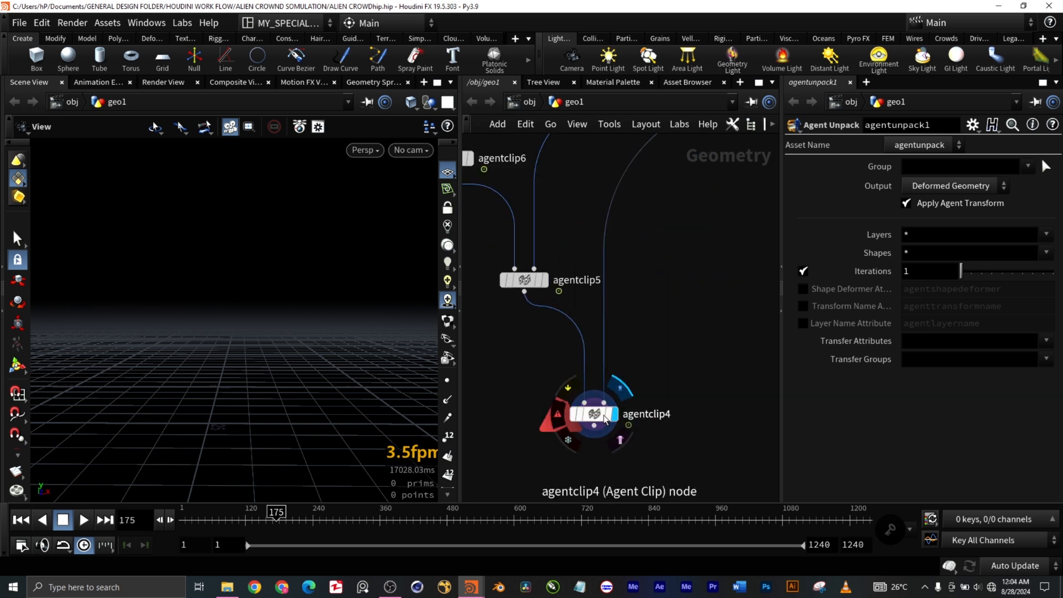
left_click(557, 411)
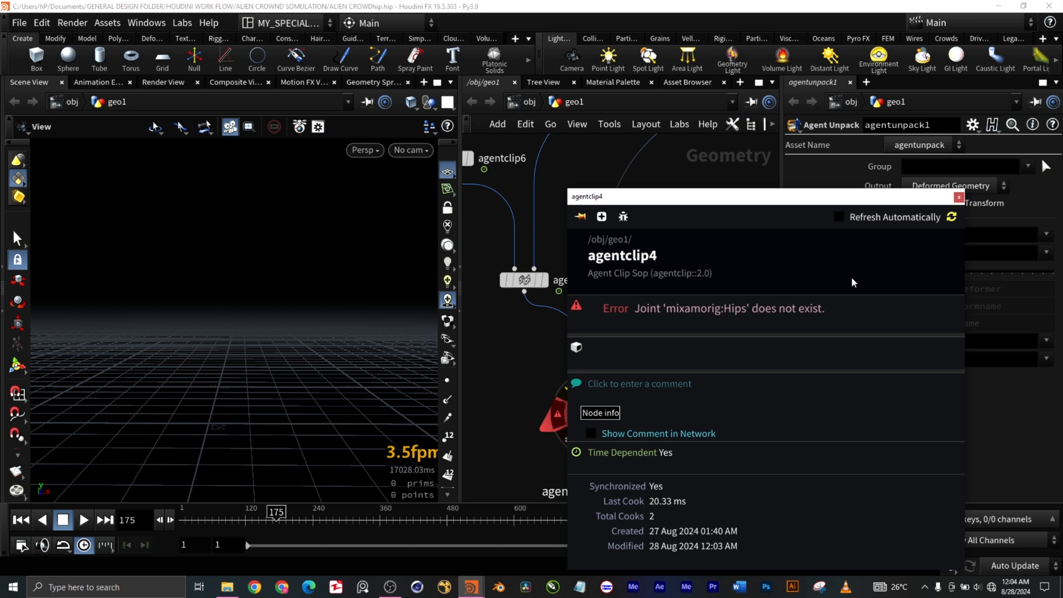
left_click(958, 197)
Step: Display agentclip5 to check that its agent and animation show up in the viewport
scroll(681, 382, "down", 5)
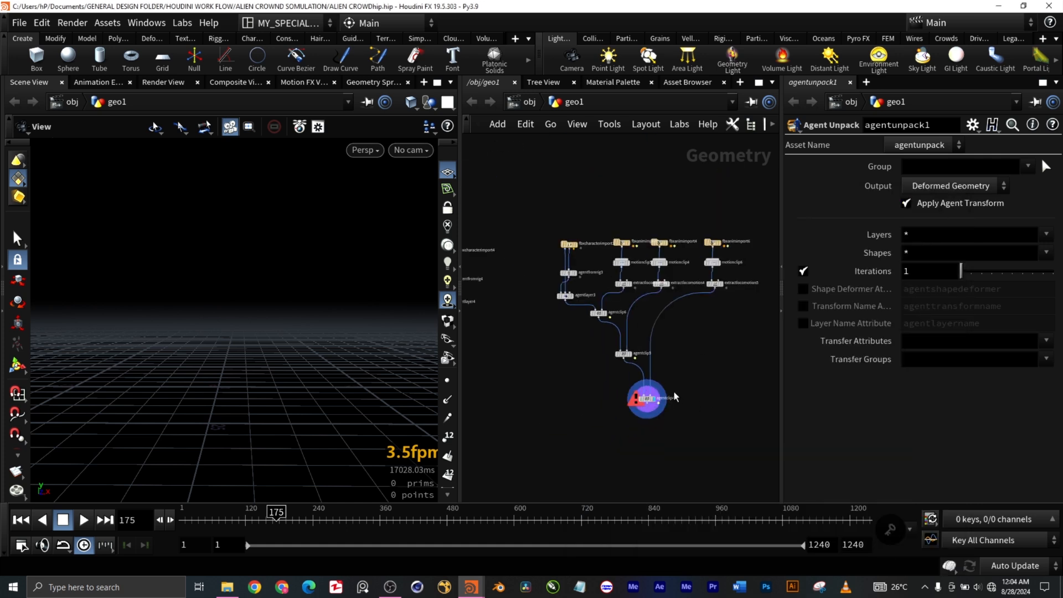
scroll(678, 371, "up", 2)
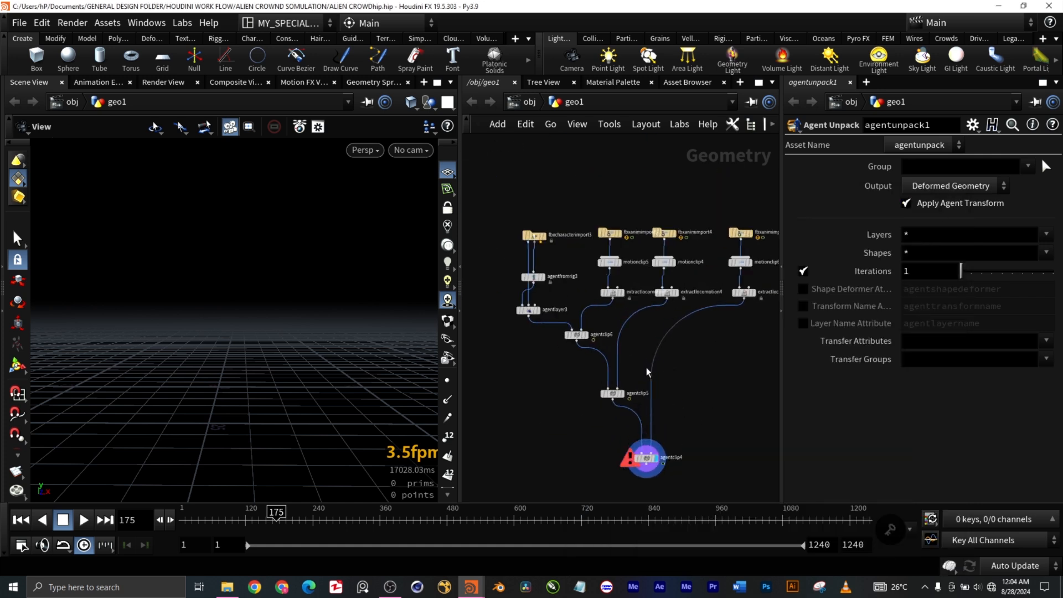
left_click(623, 394)
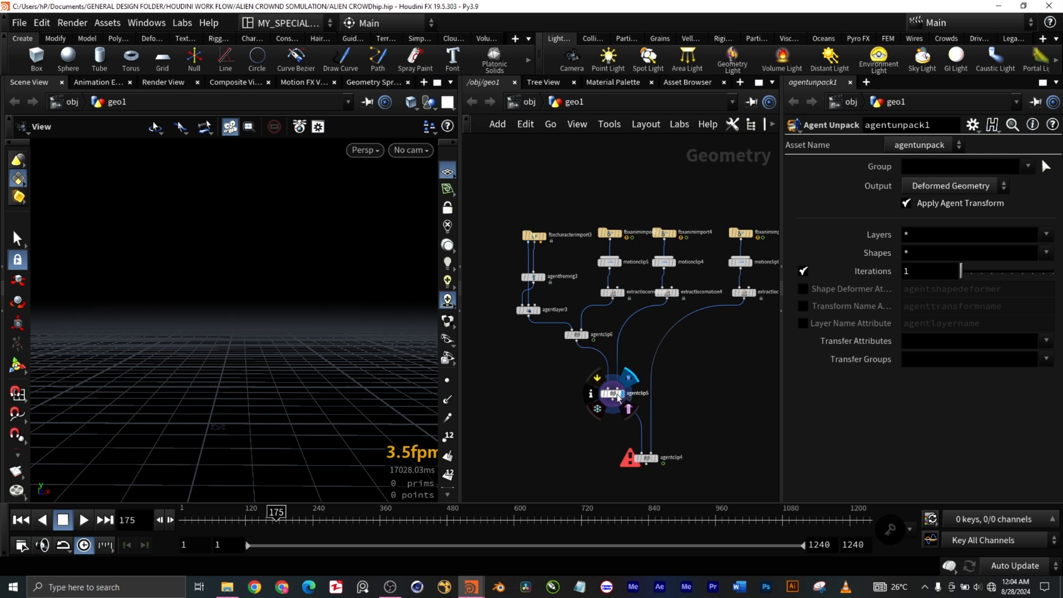
scroll(216, 386, "up", 5)
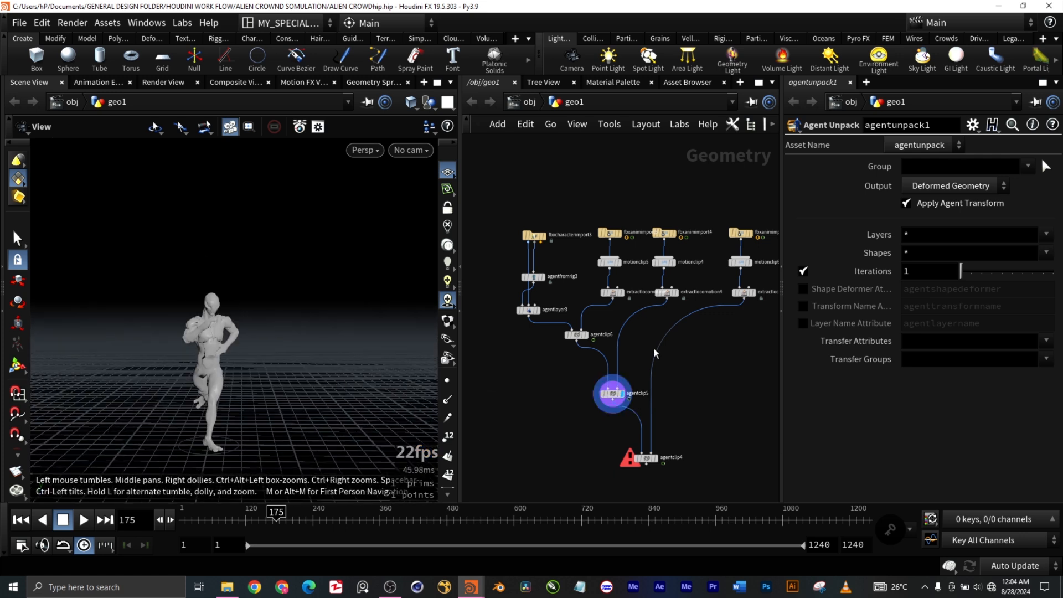
Step: Display agentclip6 and check its agent against the upstream nodes of the fbxcharacterimport3 branch
mouse_move(588, 338)
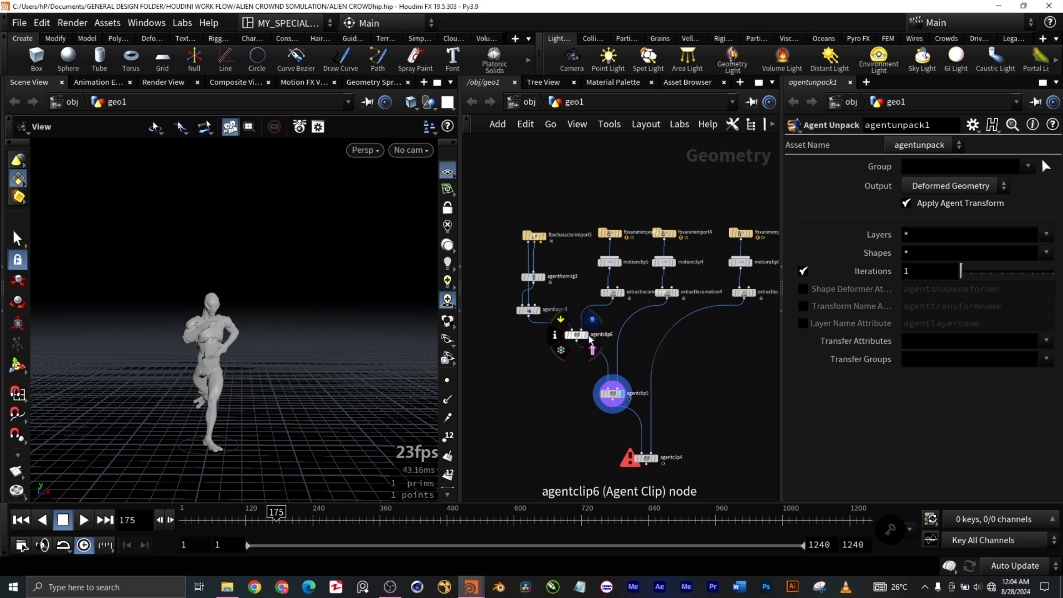
left_click(592, 349)
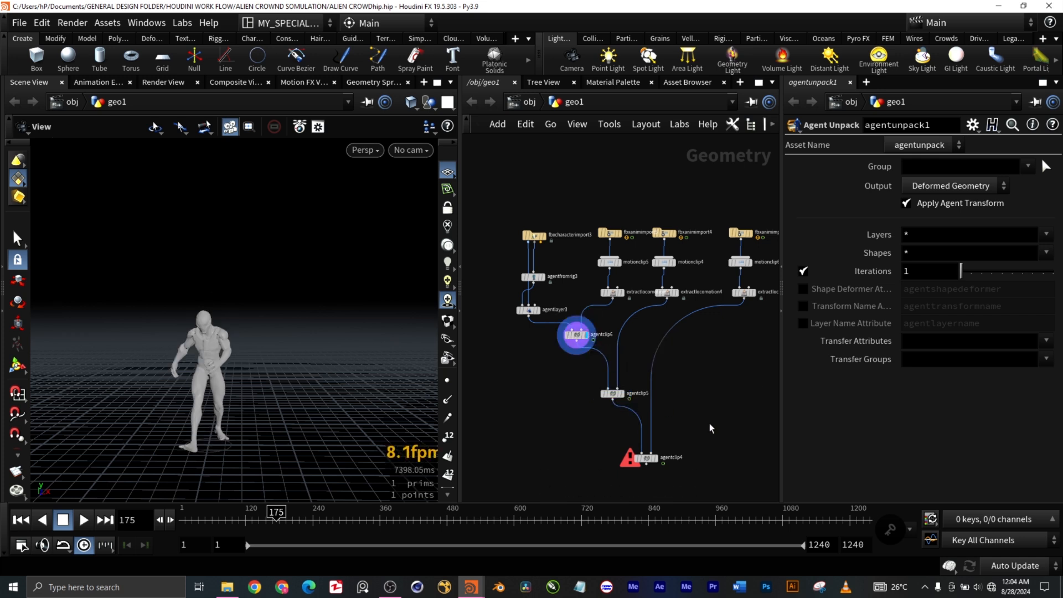
scroll(740, 420, "down", 4)
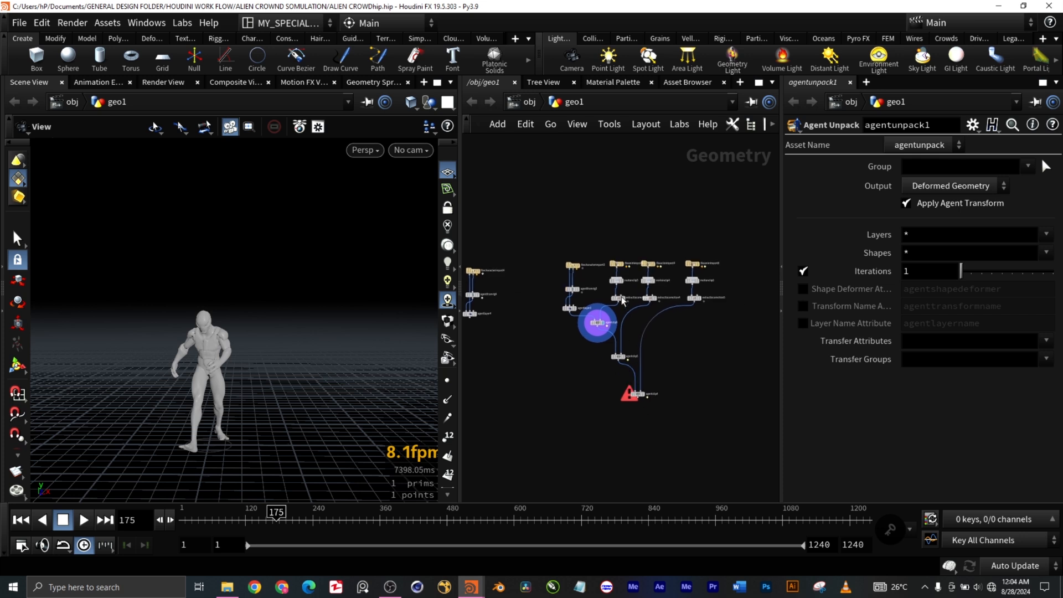
scroll(621, 302, "up", 3)
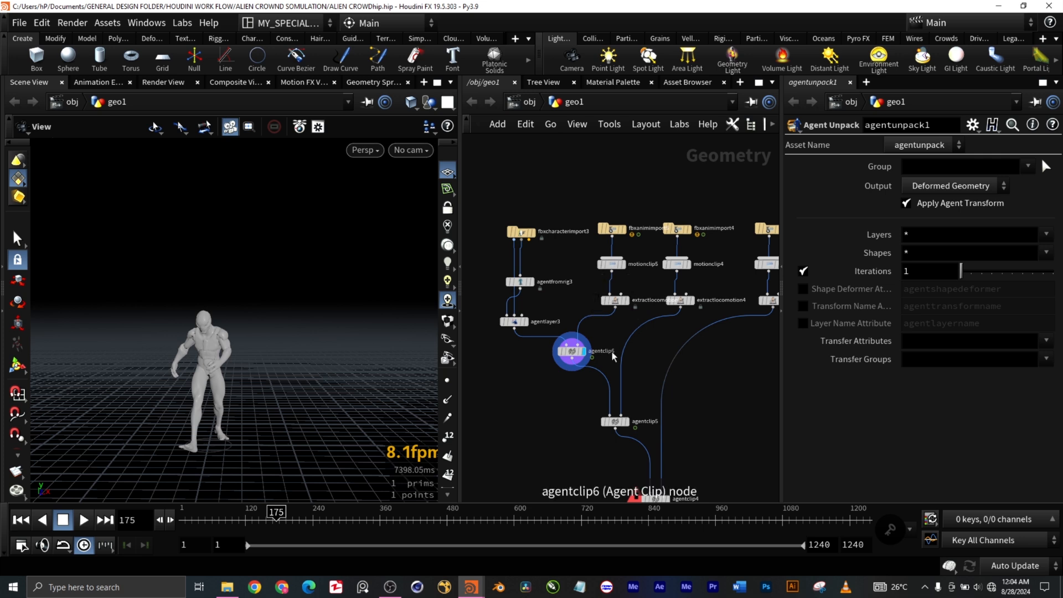
Step: Select fbxcharacterimport3, agentfromrig3 and agentlayer3 to point out the base agent feeding the agent clip chain
left_click_drag(521, 201, 515, 371)
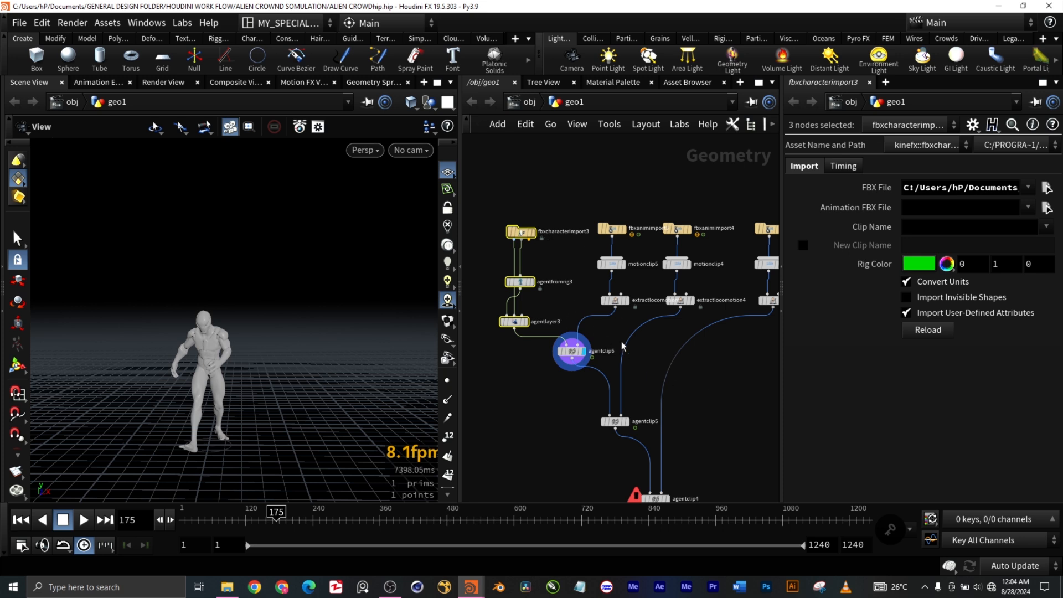
middle_click_drag(758, 407, 734, 360)
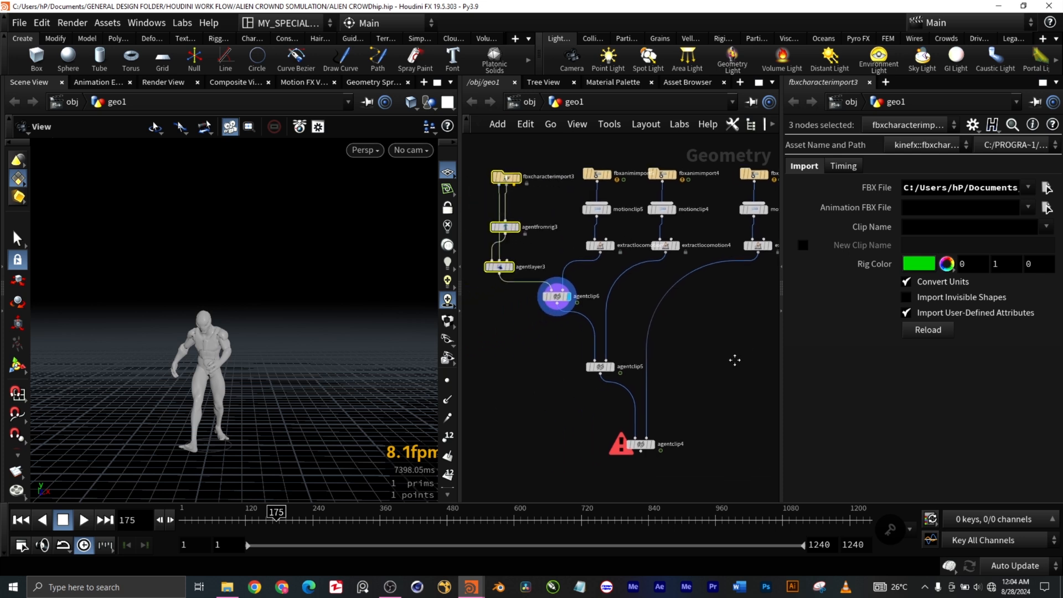
scroll(732, 403, "up", 2)
middle_click_drag(734, 403, 719, 314)
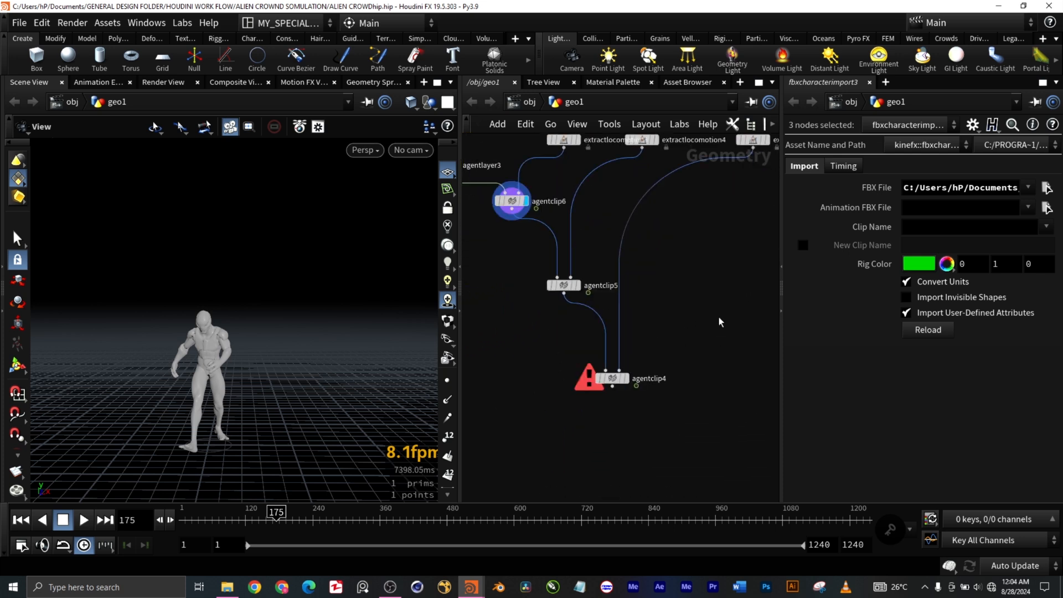
Step: Compare the current clip and Locomotion Settings of agentclip5, agentclip6 and agentclip4 by selecting each node in turn
left_click_drag(670, 297, 512, 271)
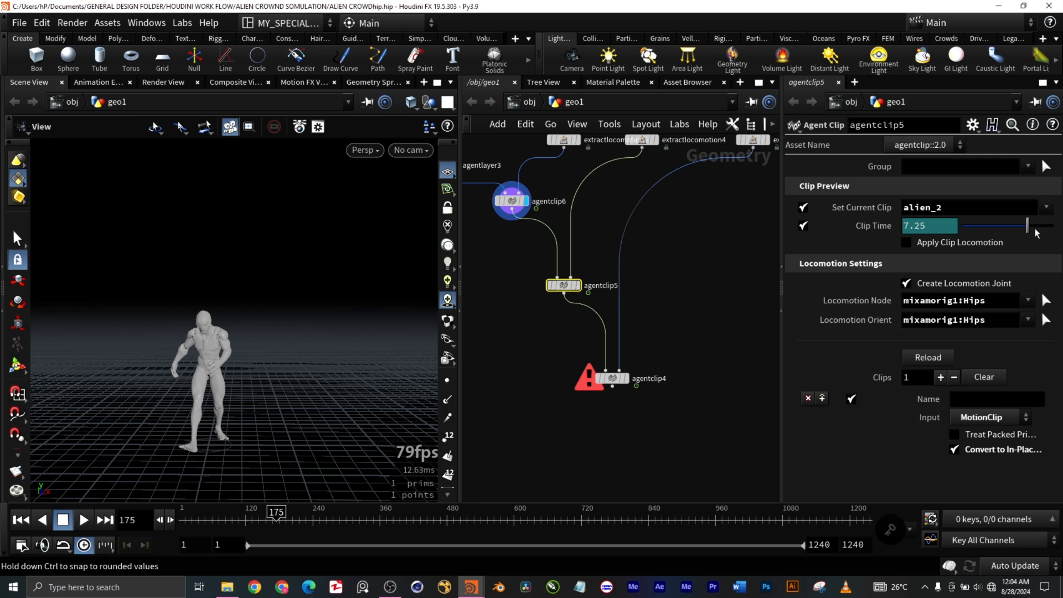
left_click(512, 200)
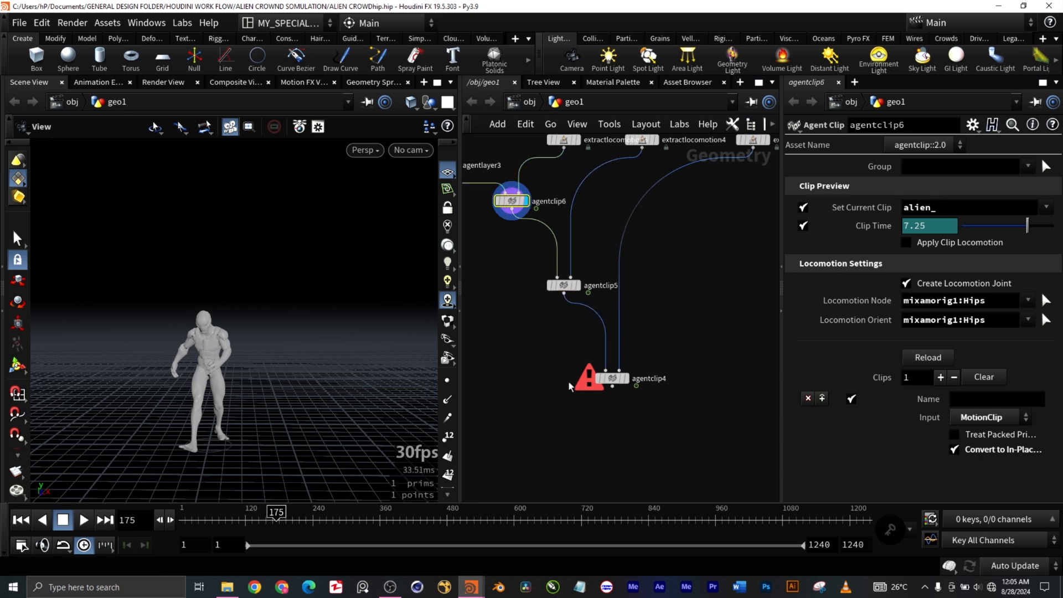
left_click_drag(560, 362, 689, 401)
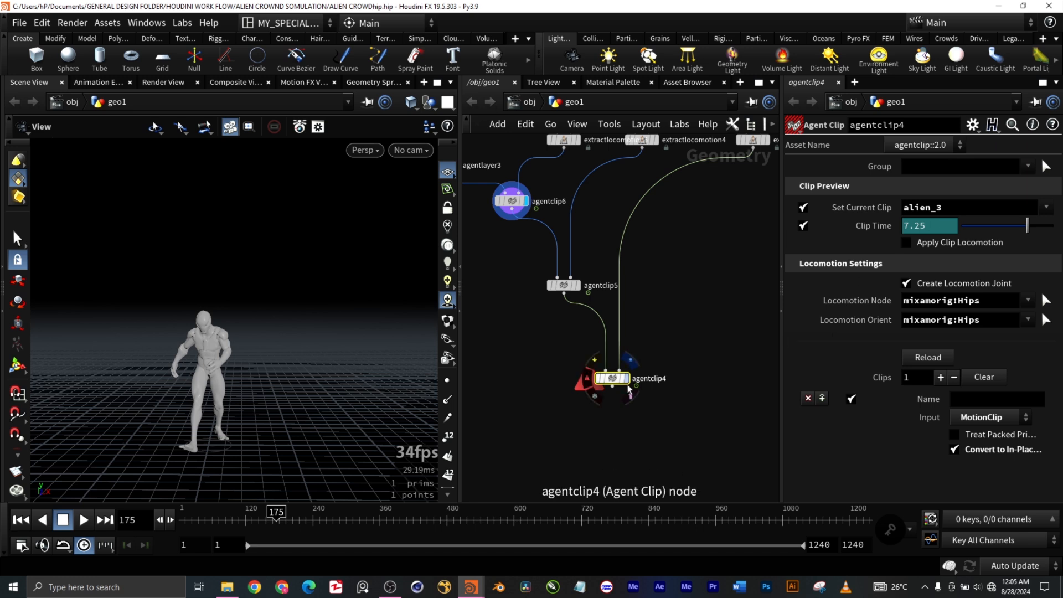
scroll(655, 400, "down", 3)
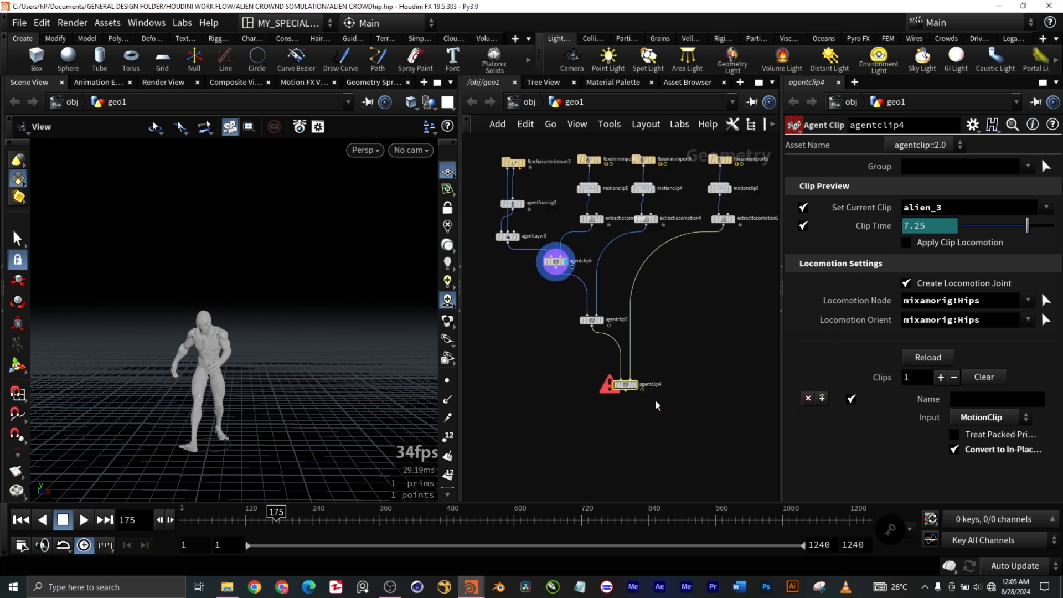
scroll(664, 401, "up", 3)
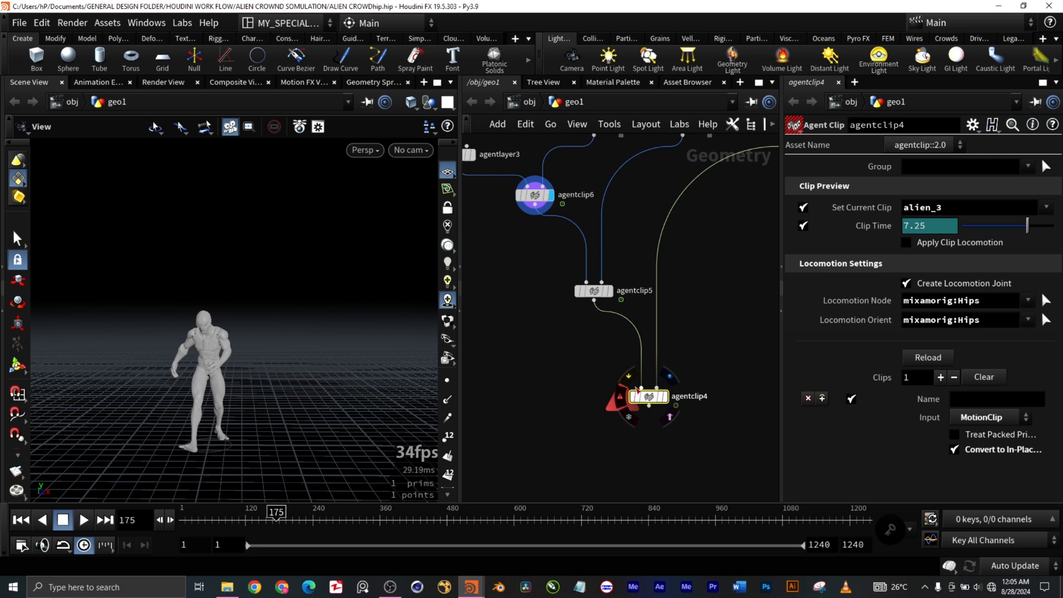
Step: Display agentclip4 and enable the Treat Packed Primitives option for its motion clip
left_click(670, 398)
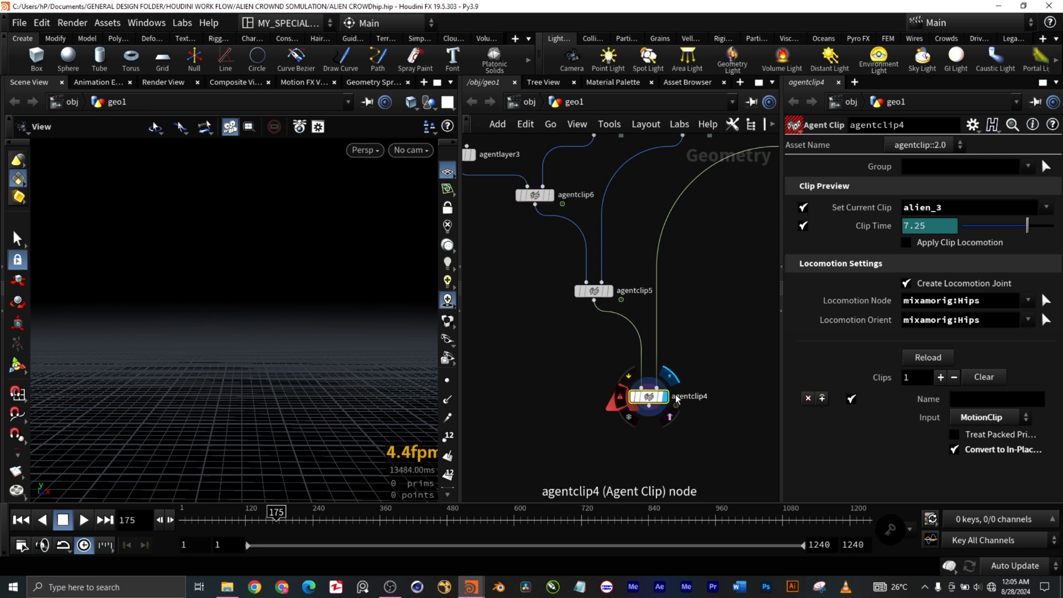
left_click(955, 436)
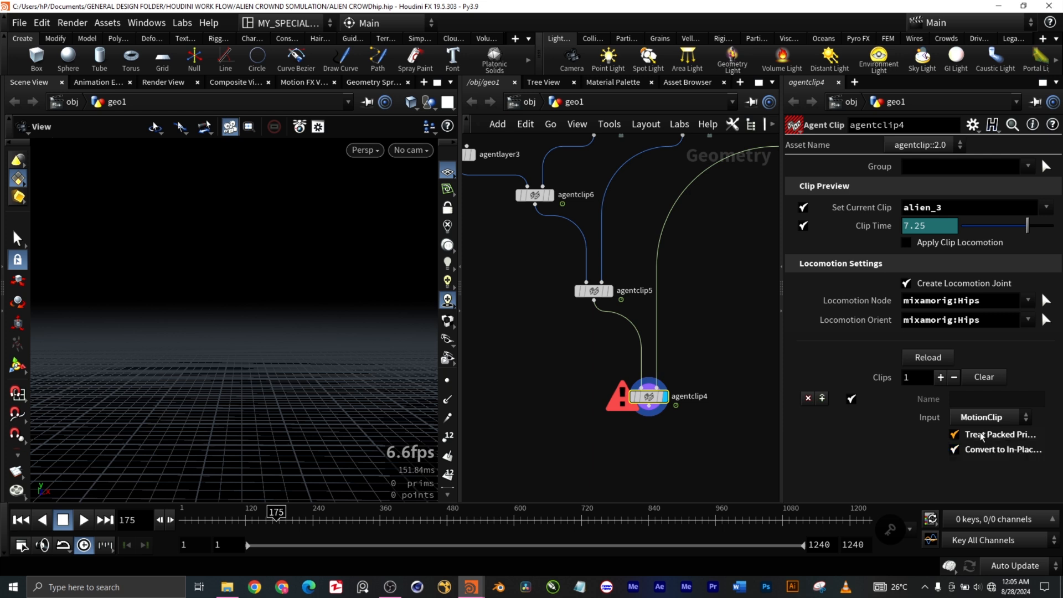
Step: Try __locomotion__ as the Locomotion Node of agentclip4, and set it to mixamorig1:Hips instead
left_click(1028, 300)
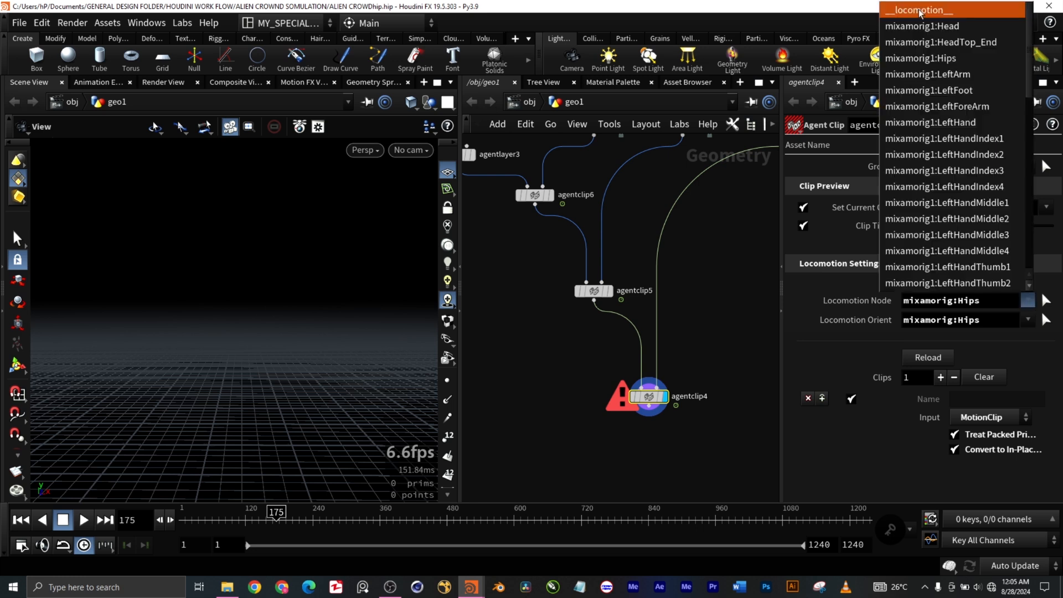
left_click(949, 11)
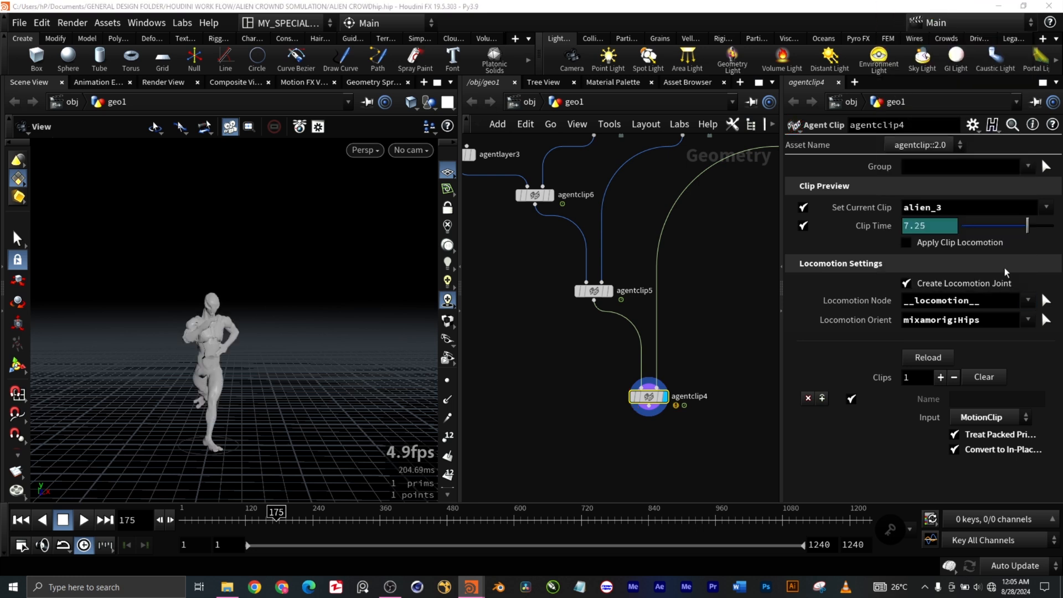
left_click(1028, 300)
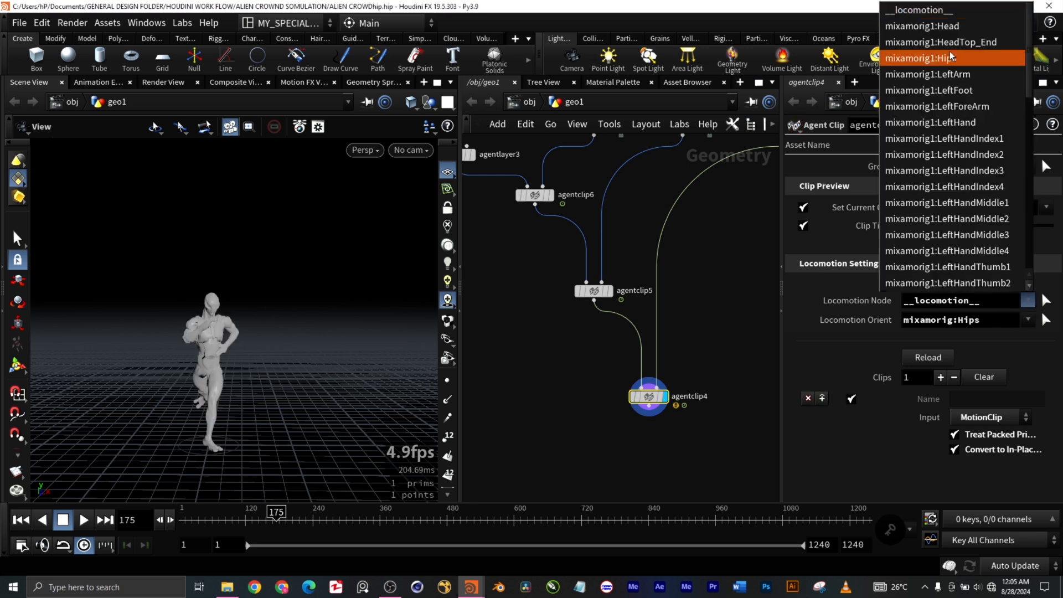
left_click(986, 59)
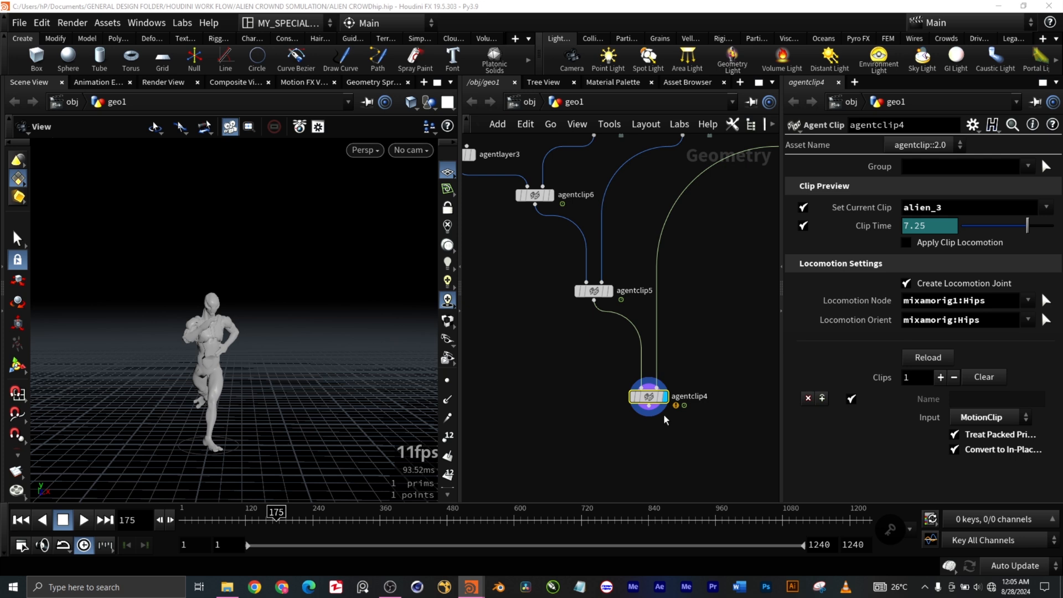
scroll(664, 415, "up", 1)
scroll(665, 415, "down", 2)
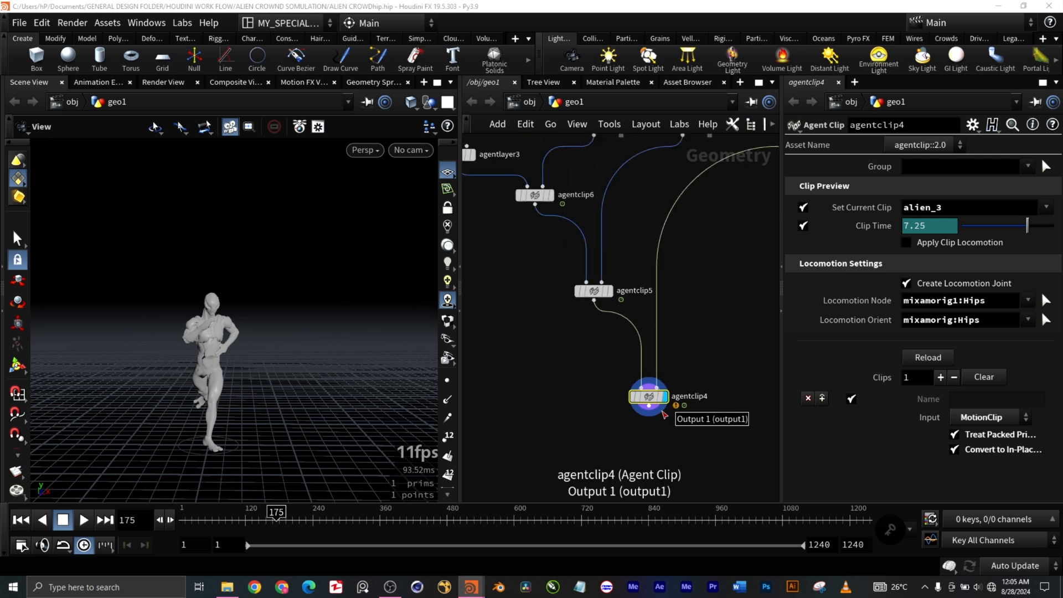
Step: Play the alien_3 clip preview of agentclip4 from frame 1, stop it and return to the first frame
left_click(22, 523)
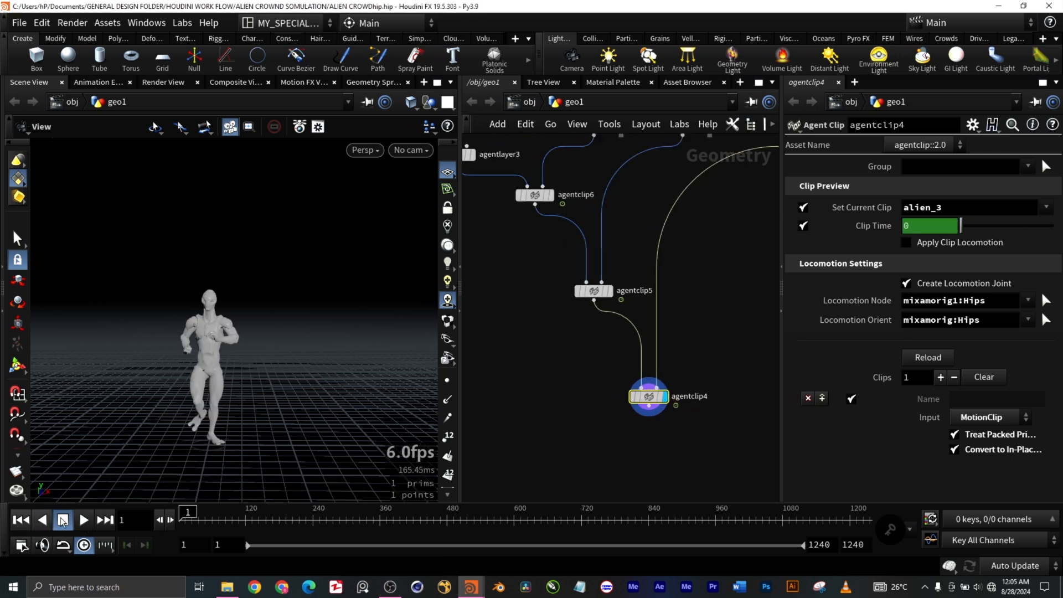
left_click(88, 519)
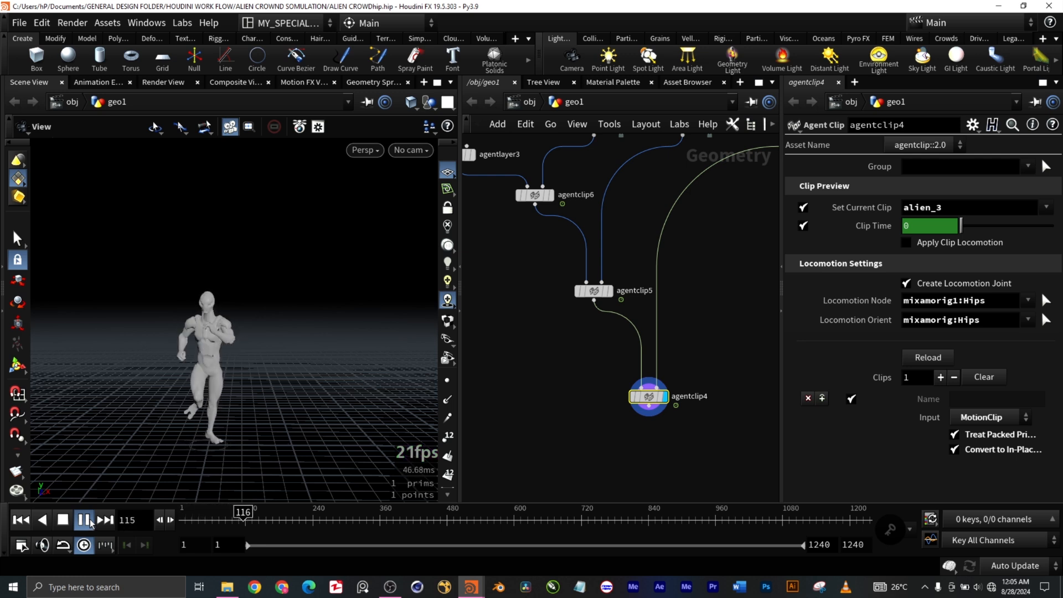
left_click(63, 520)
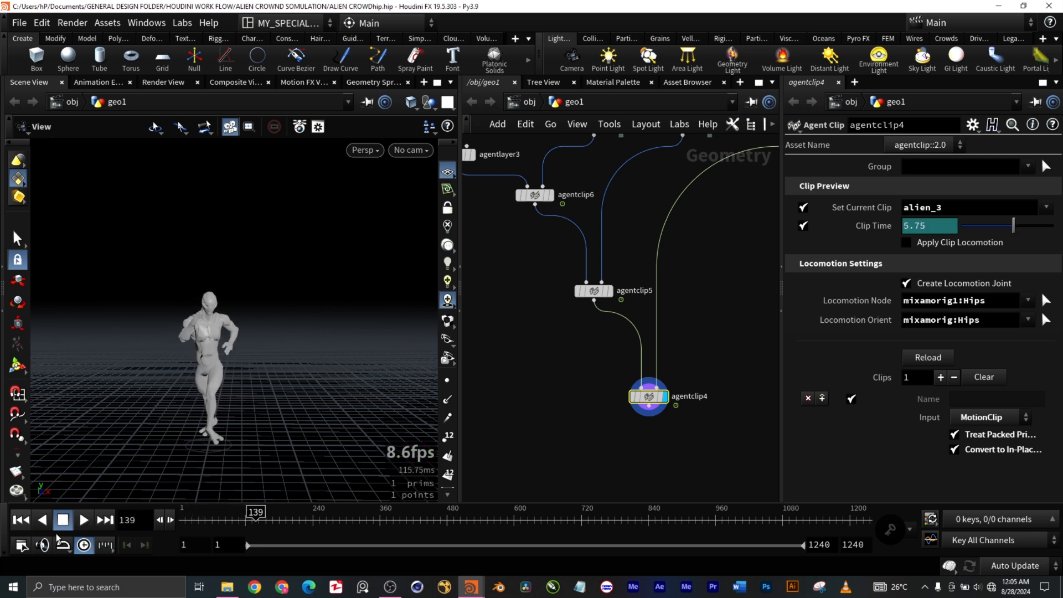
left_click(21, 519)
Step: Examine the whole node network and check the FBX file used by the separate fbxcharacterimport4 branch
key("h")
scroll(645, 406, "up", 1)
middle_click_drag(646, 406, 771, 327)
scroll(734, 304, "up", 2)
scroll(734, 307, "up", 1)
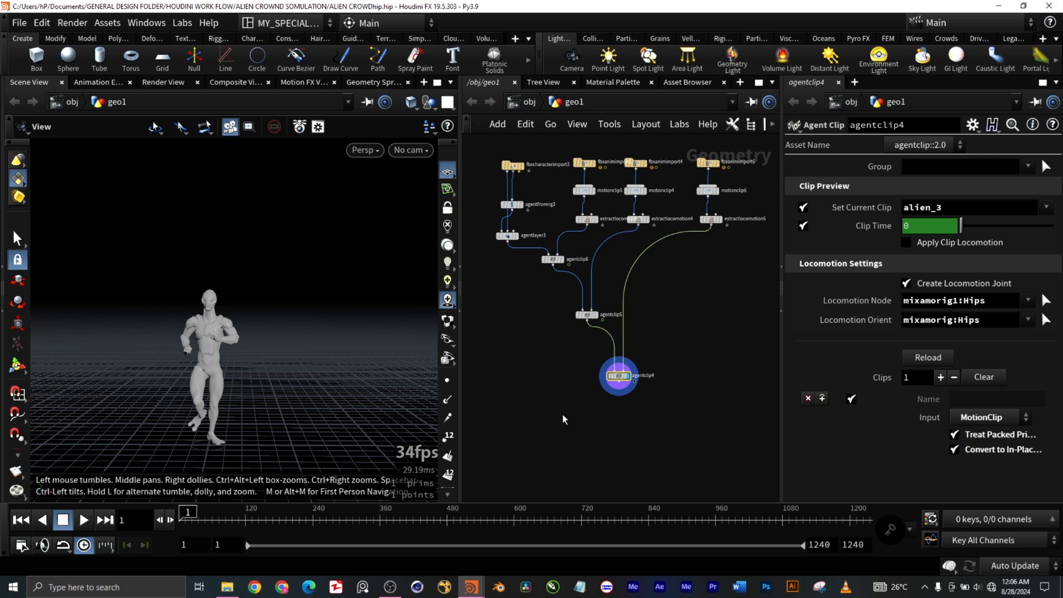
middle_click_drag(570, 406, 631, 403)
scroll(620, 350, "down", 5)
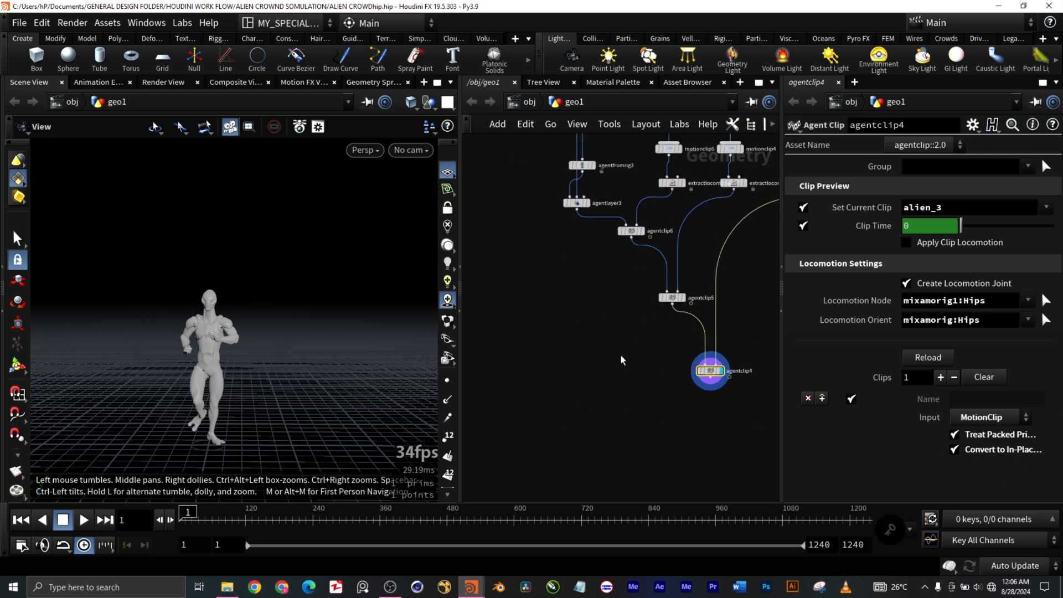
scroll(556, 290, "up", 5)
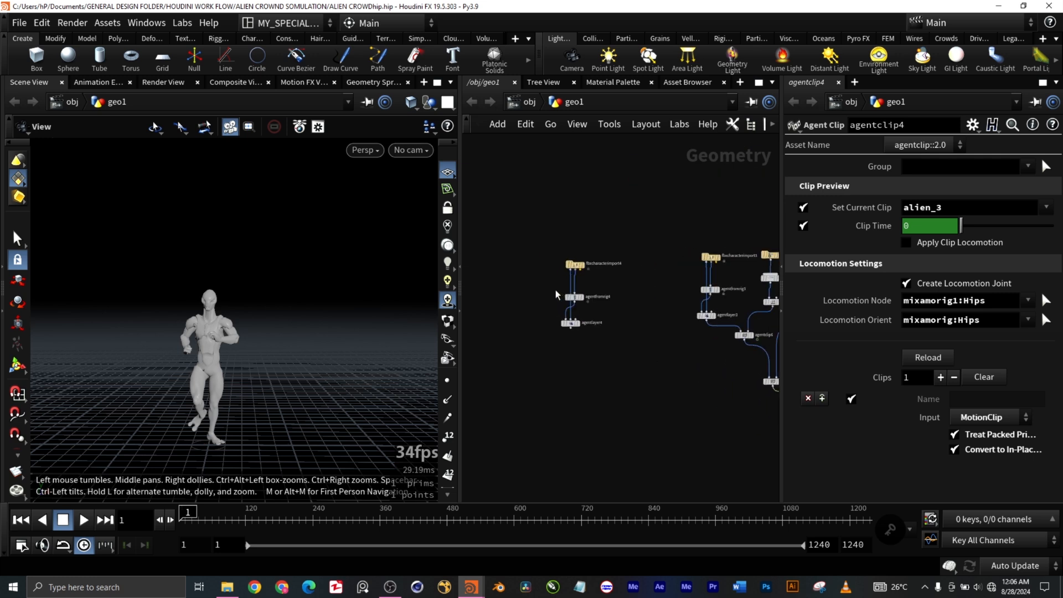
left_click_drag(637, 273, 554, 212)
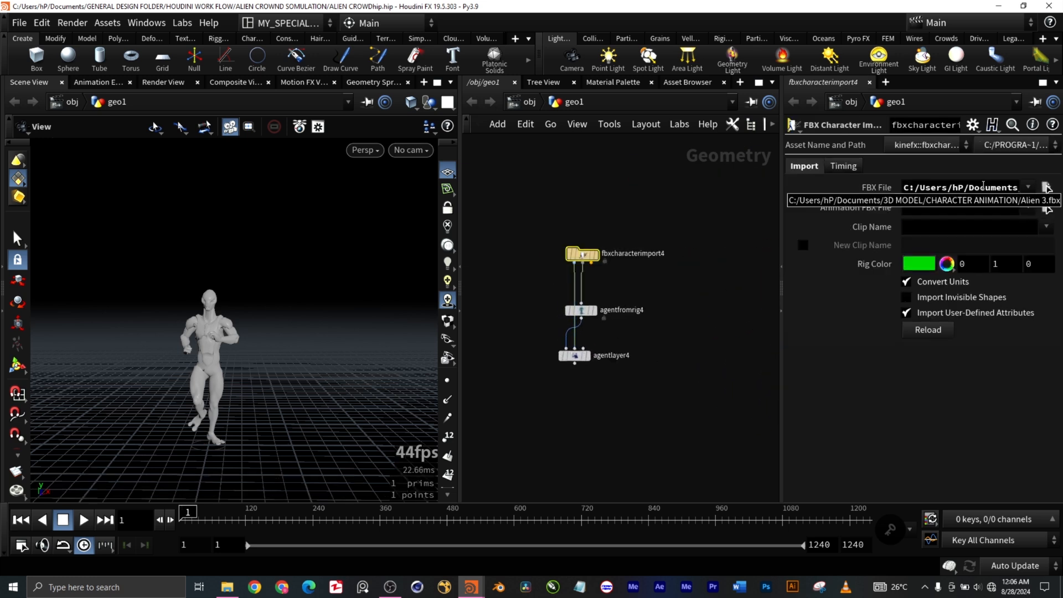
scroll(669, 430, "down", 5)
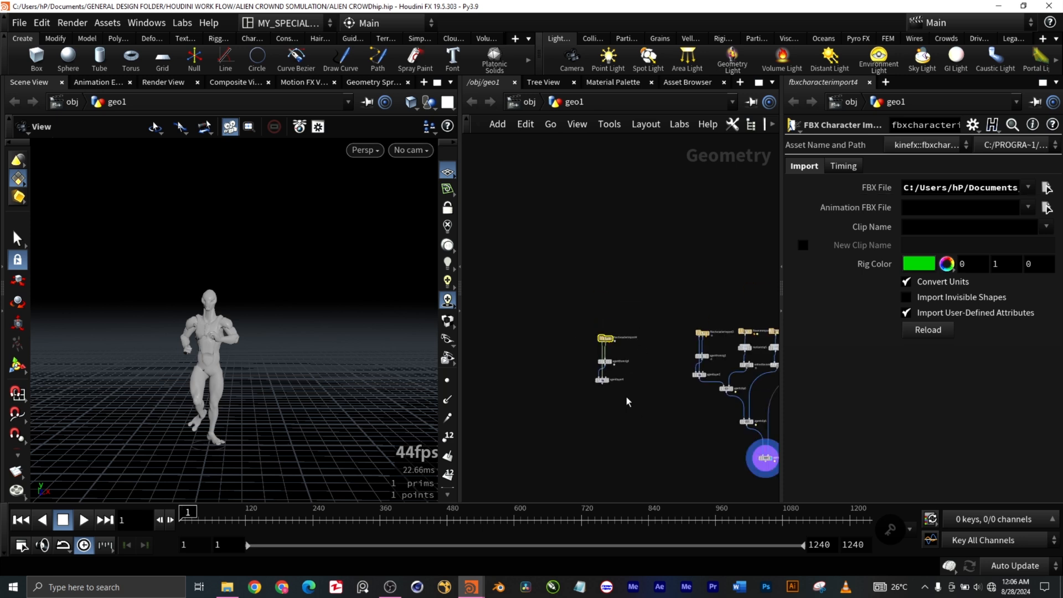
middle_click_drag(669, 441, 579, 294)
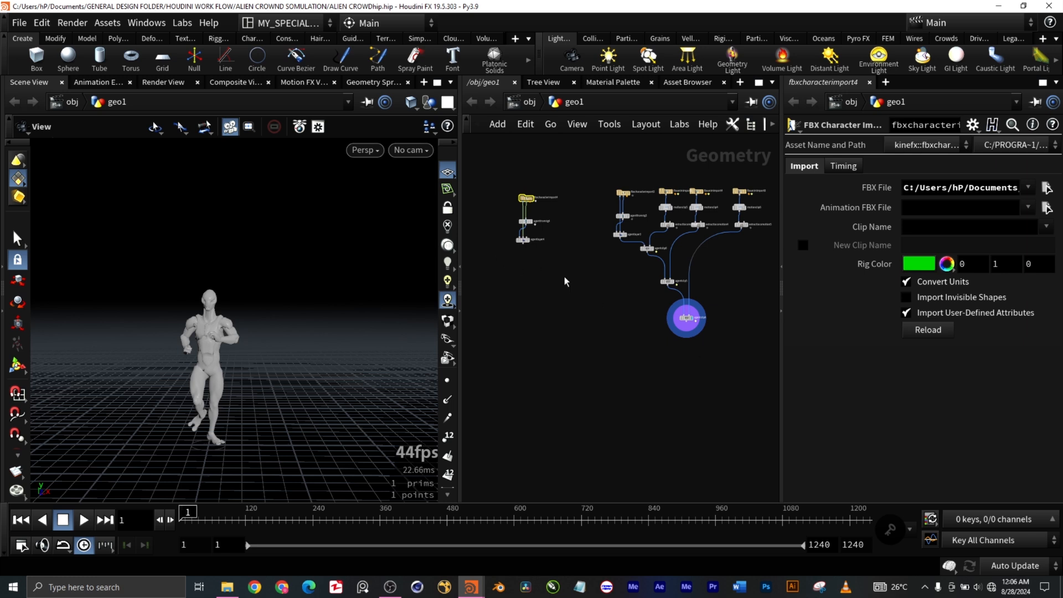
Step: Select agentclip4 and agentclip6 in turn to compare their current clips and Locomotion Settings
scroll(715, 282, "up", 3)
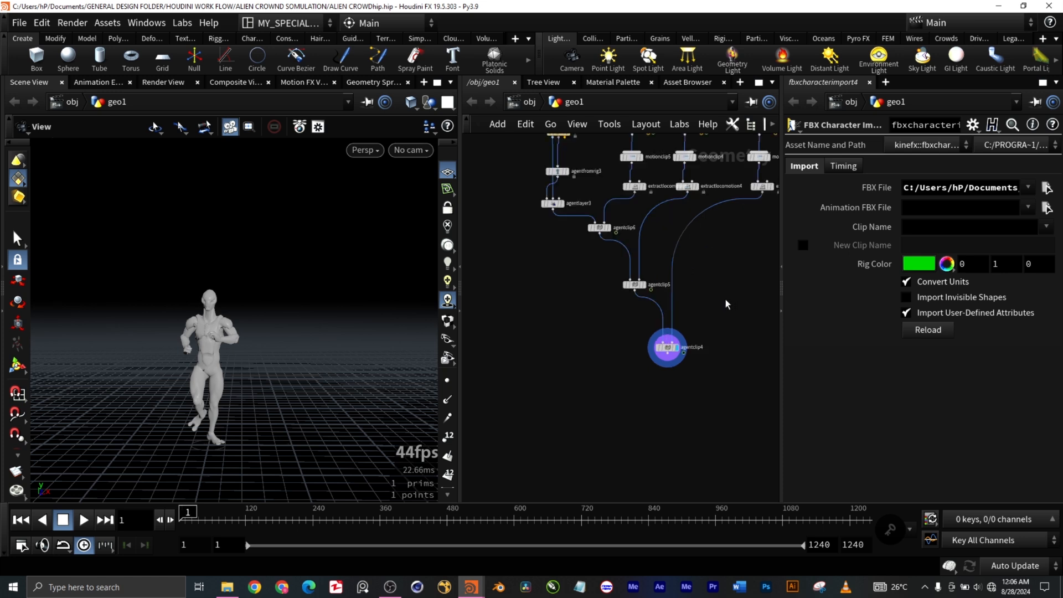
scroll(728, 322, "up", 1)
left_click(656, 352)
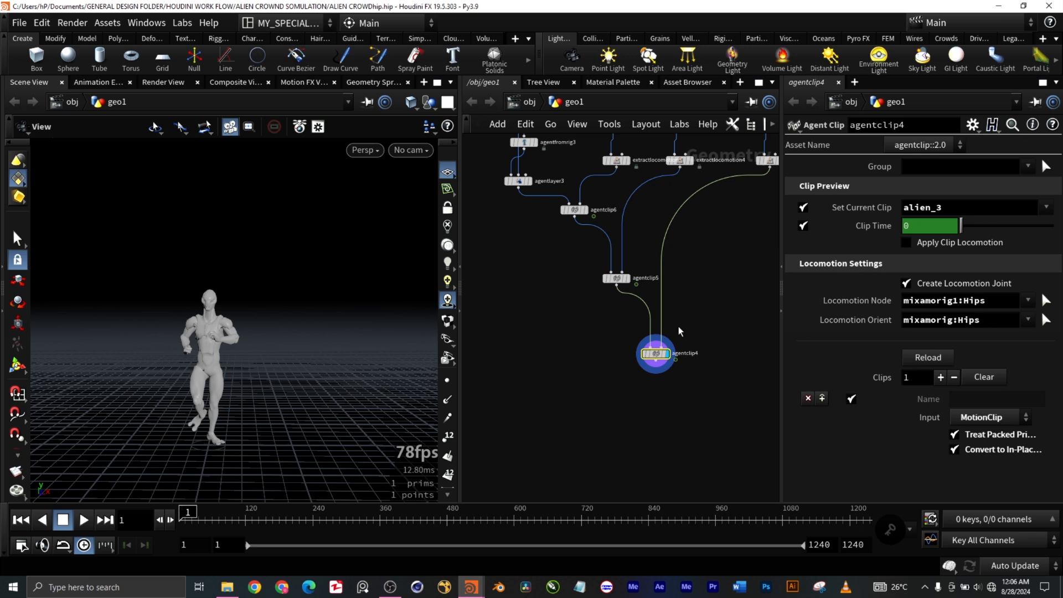
left_click_drag(700, 306, 522, 197)
scroll(677, 410, "down", 3)
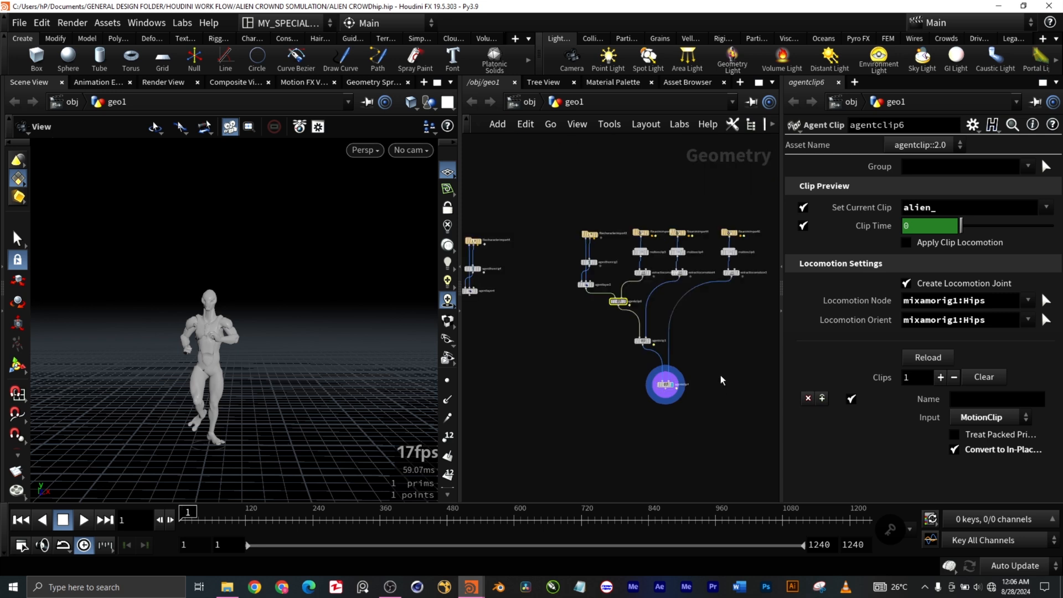
Step: Add a Crowd Source node below agentclip4, wired to its output
middle_click_drag(695, 417, 612, 286)
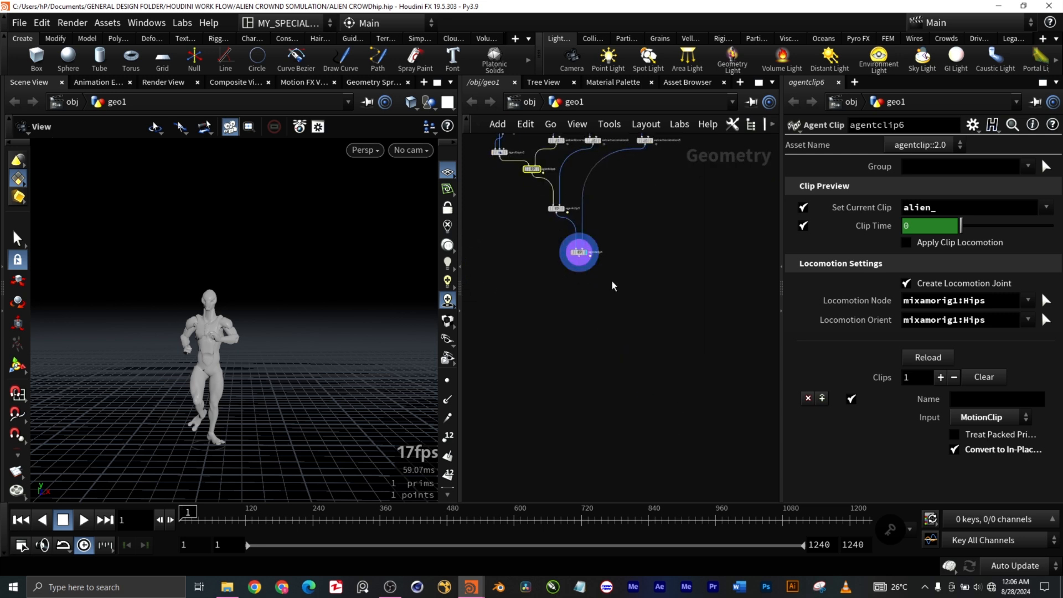
left_click(577, 264)
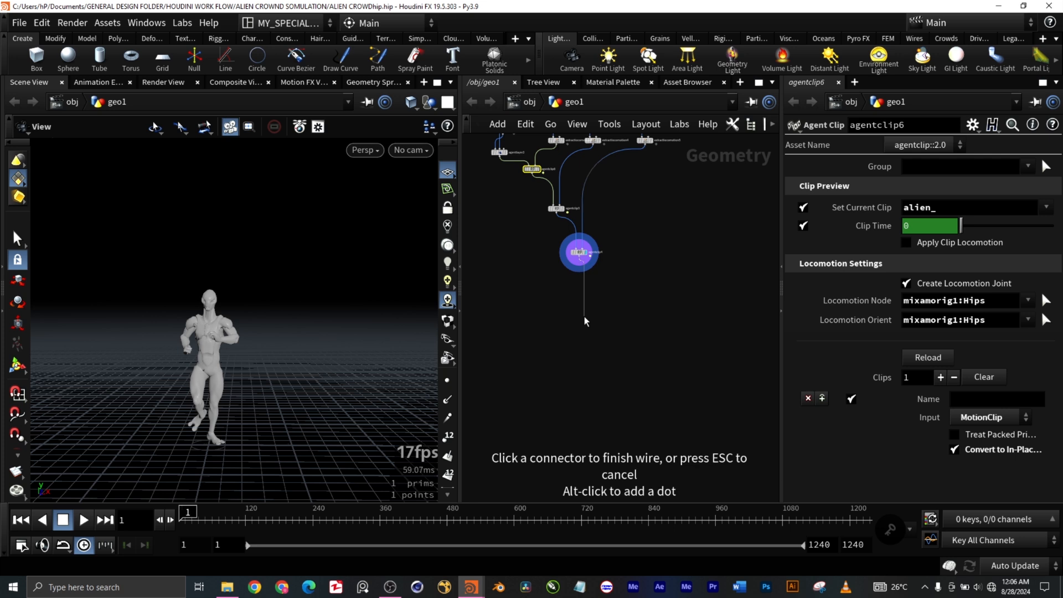
key("Tab")
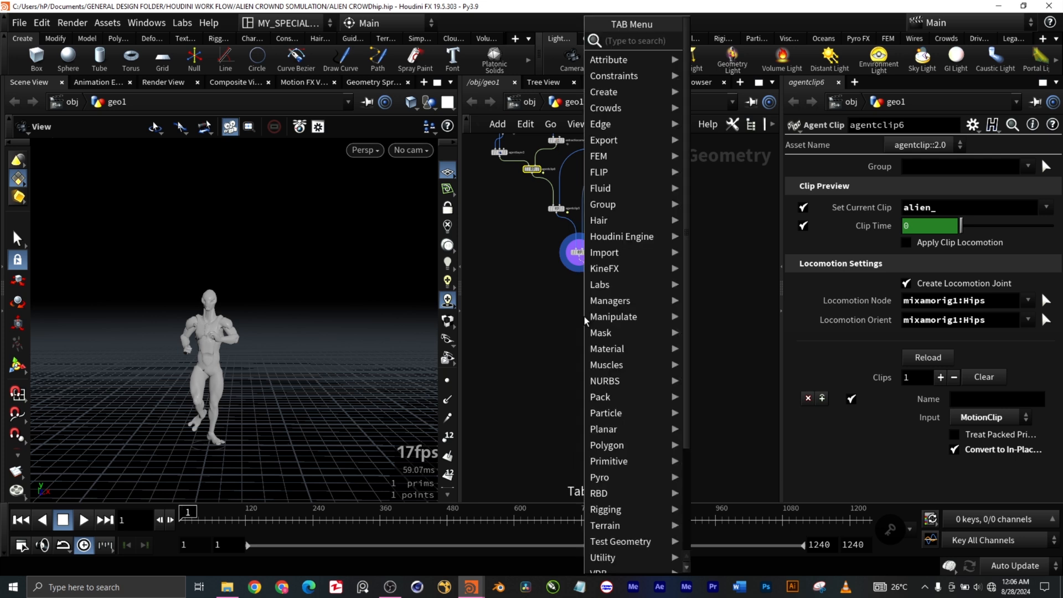
type("crow")
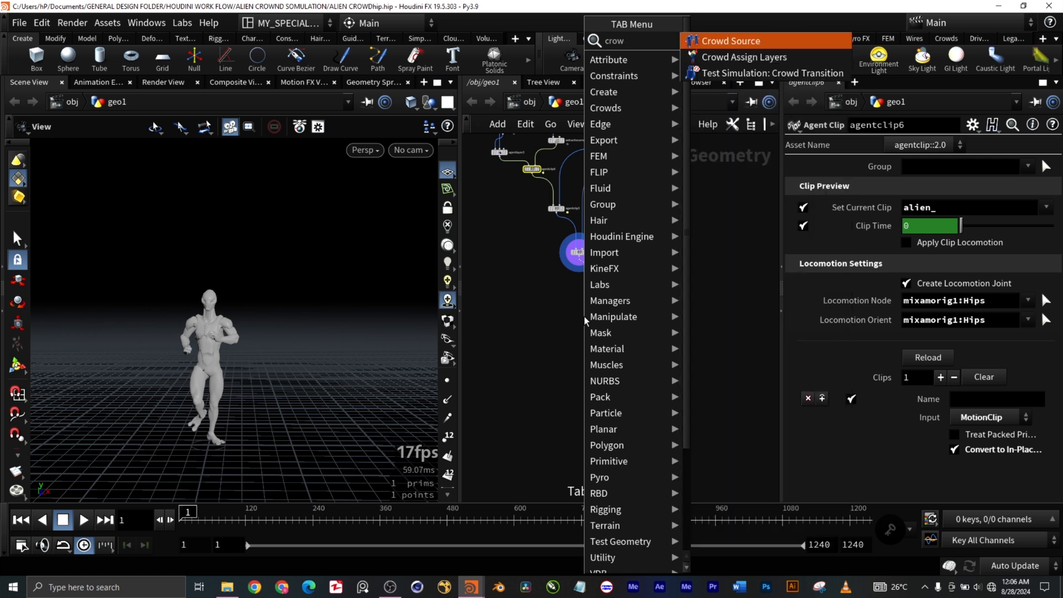
key("Return")
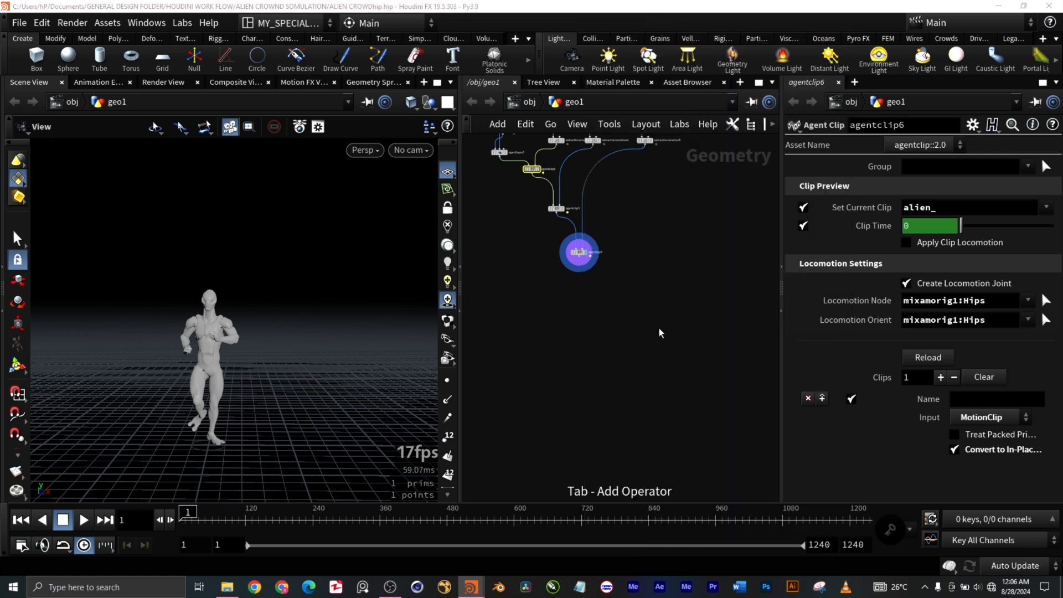
left_click(583, 316)
Step: Display the new Crowd Source node and view its scattered alien agents in the scene
scroll(579, 319, "up", 3)
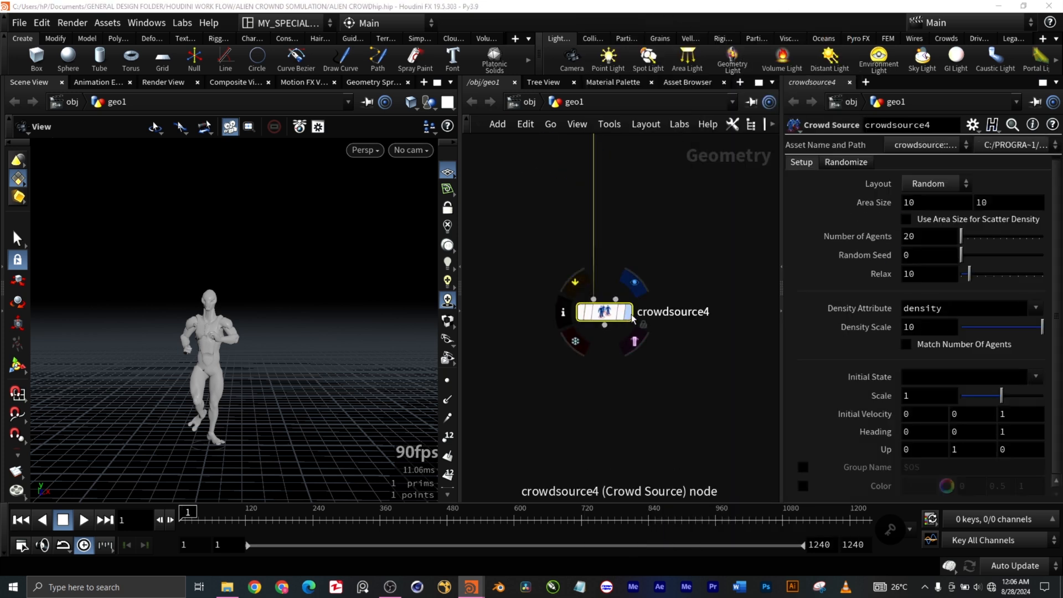
key("r")
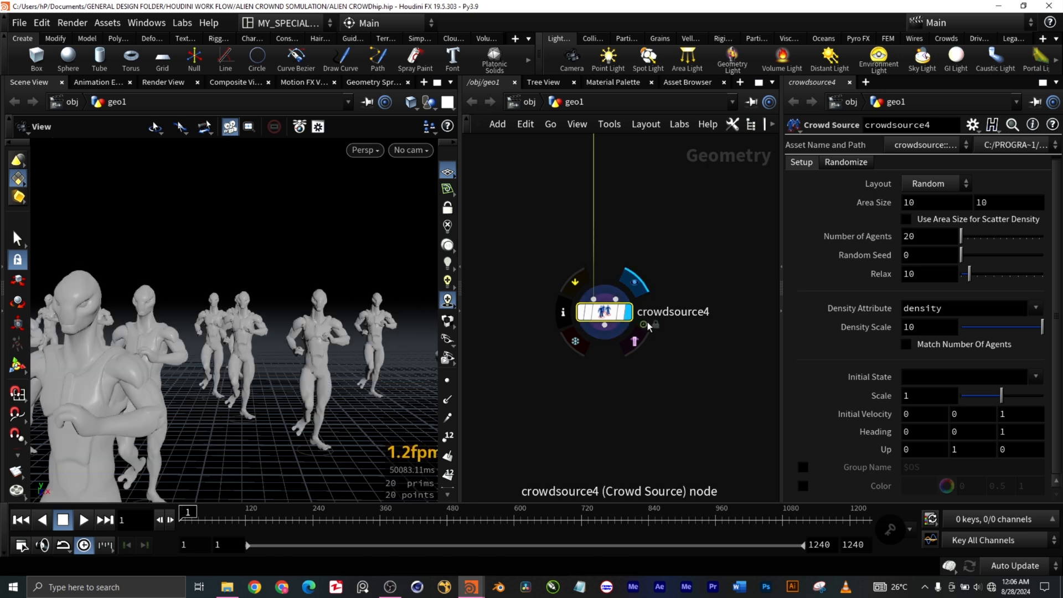
scroll(243, 372, "down", 8)
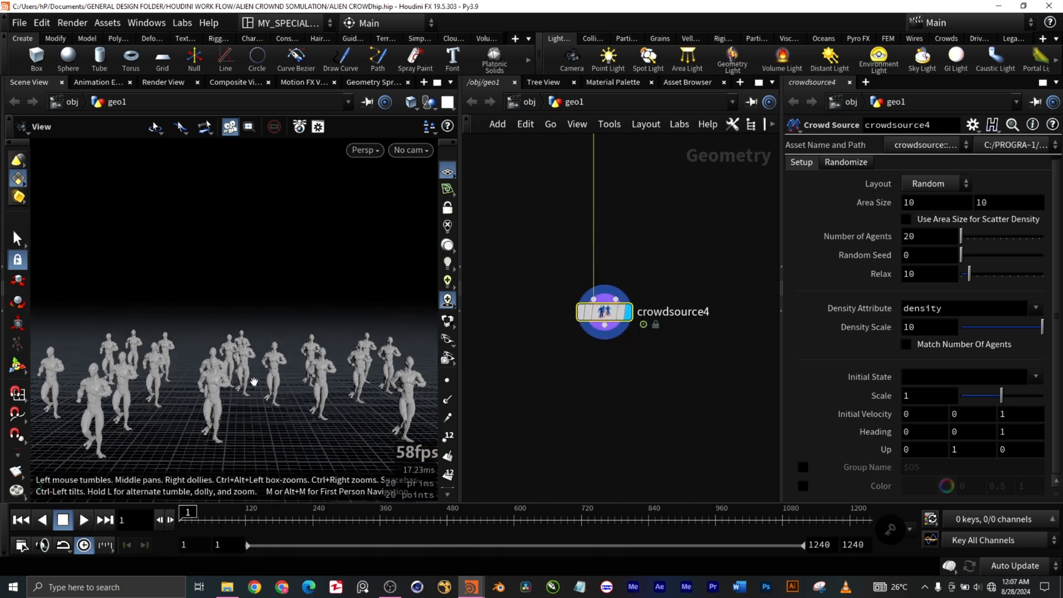
scroll(263, 387, "down", 5)
scroll(273, 383, "up", 3)
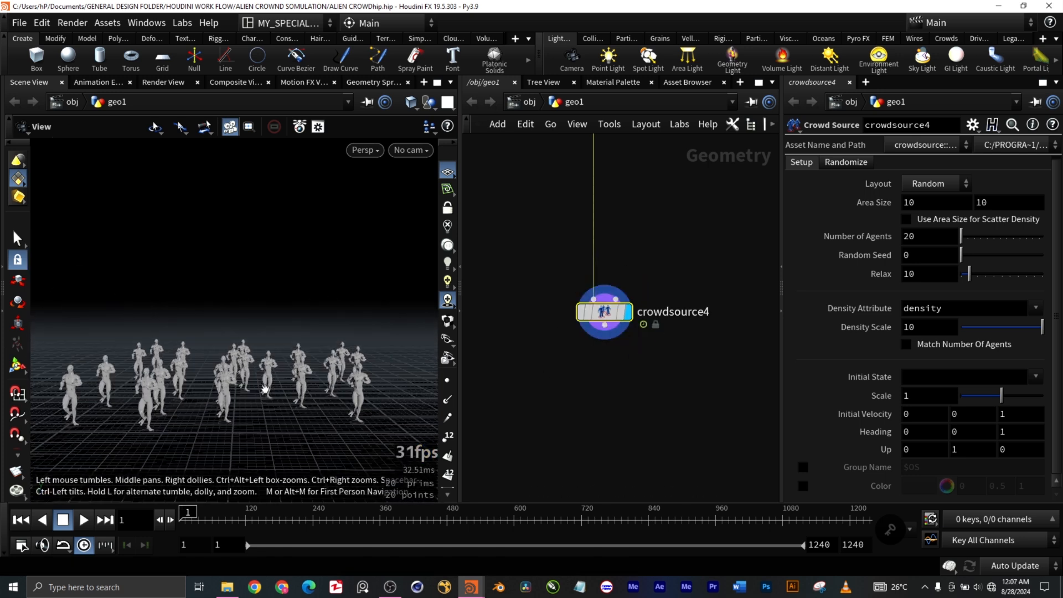
left_click_drag(270, 410, 336, 415)
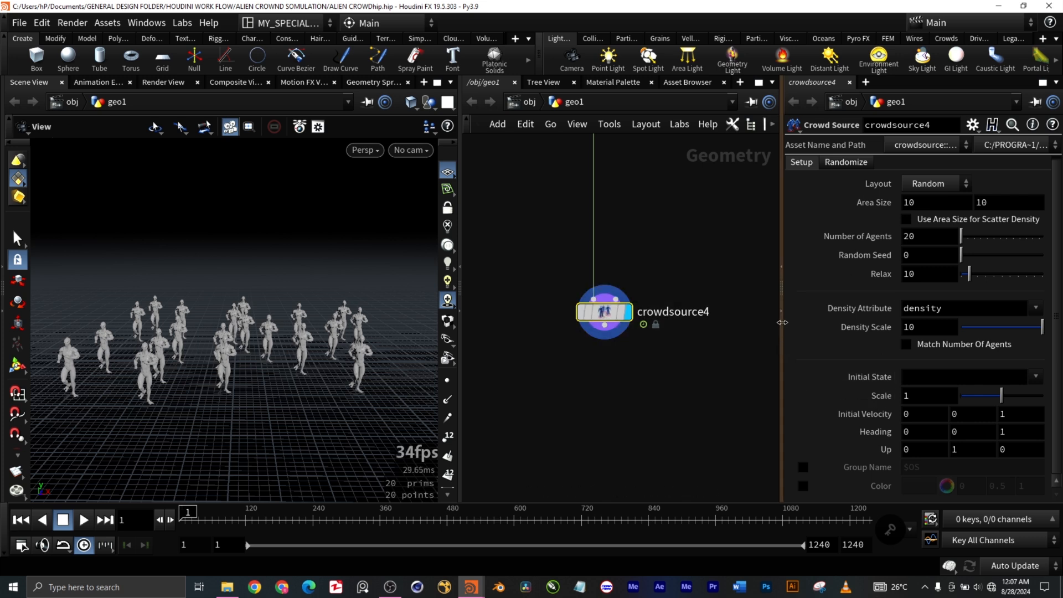
Step: Enable Randomize Clip Time and Randomize Agent Primitive on the crowd source, with Alien as the agent name
left_click(847, 162)
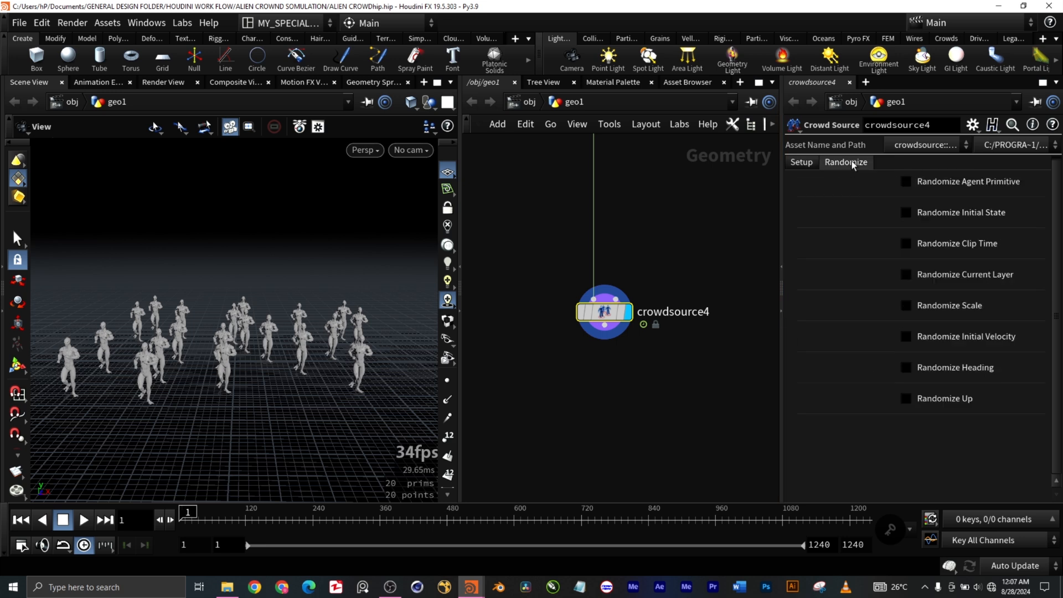
left_click(909, 244)
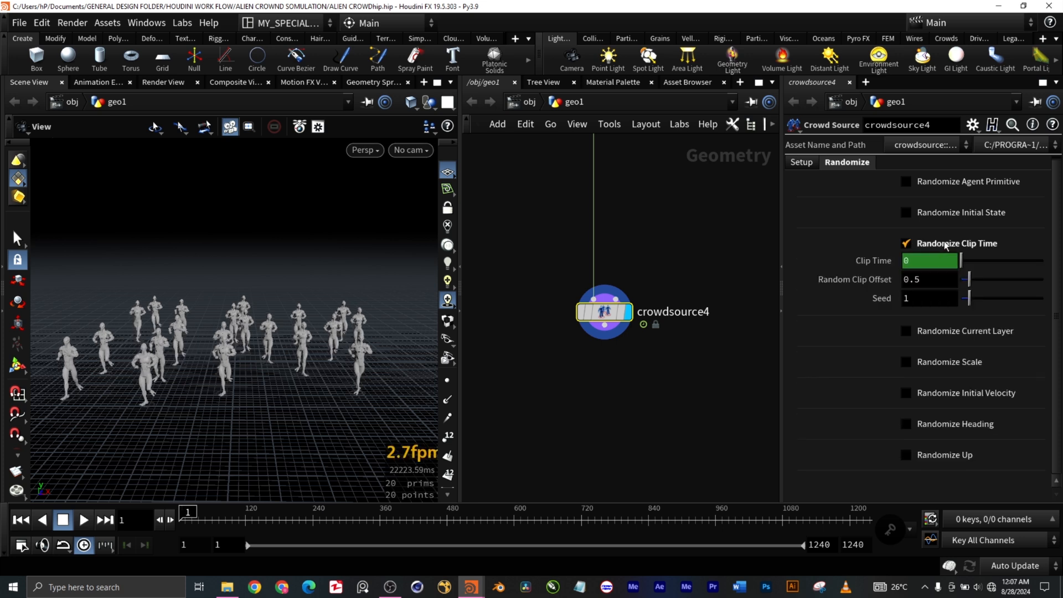
left_click(928, 182)
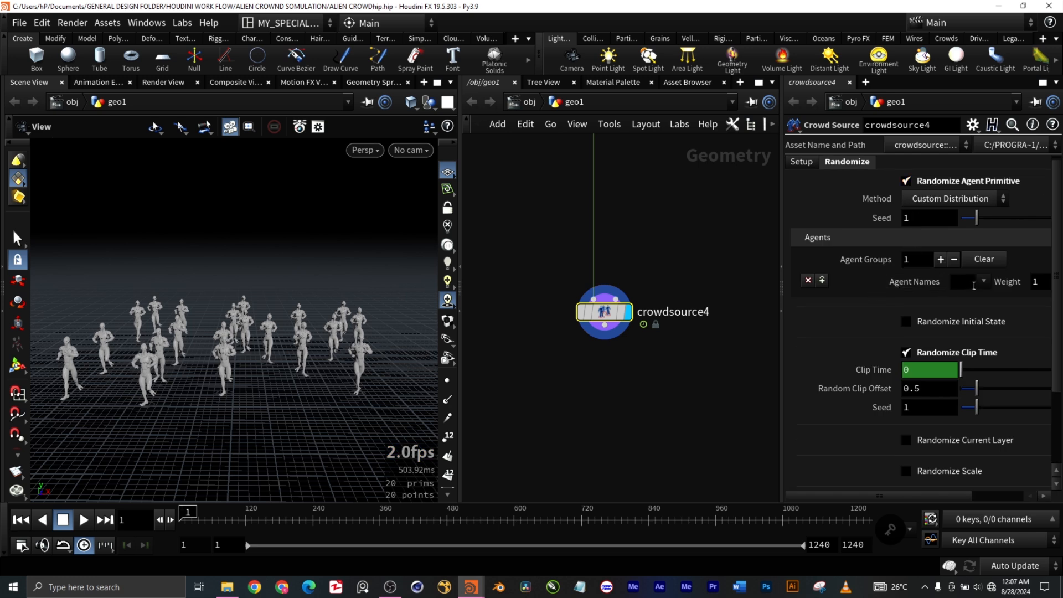
left_click(989, 283)
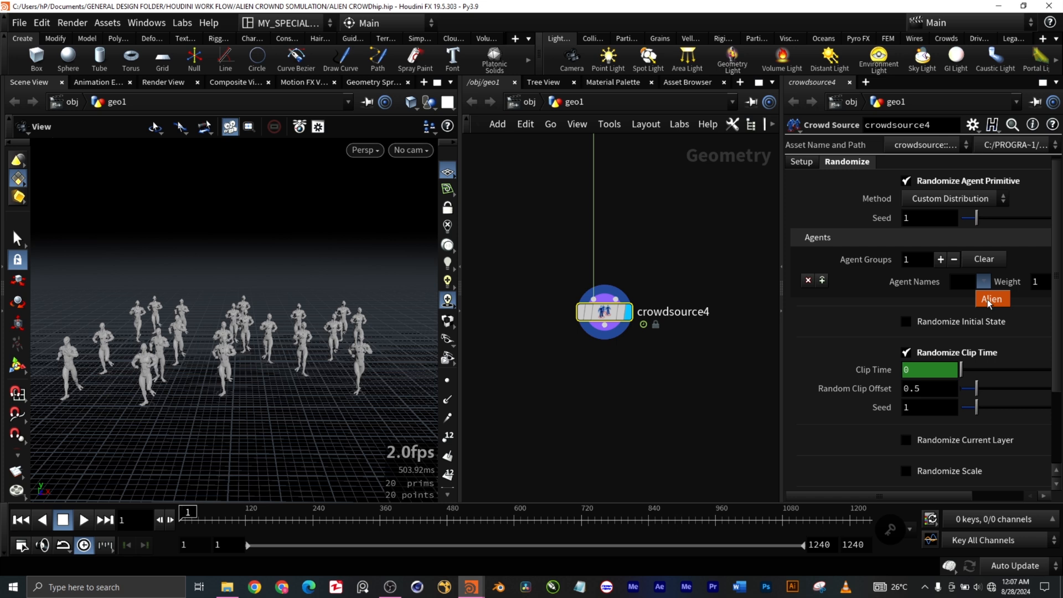
left_click(991, 299)
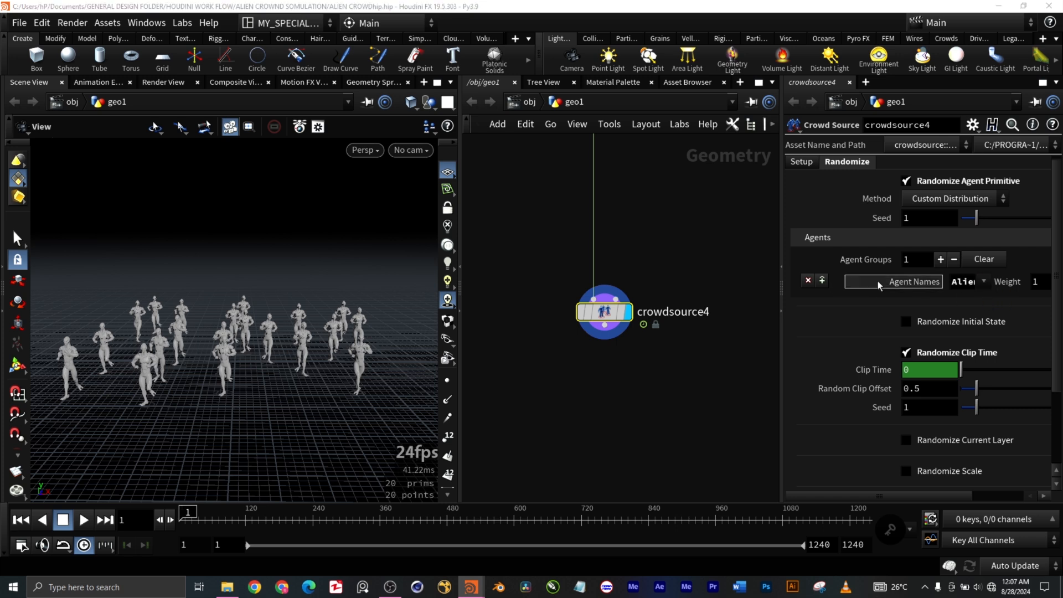
Step: Add a second agent group to the crowd source and check which agent names it offers, without picking one
scroll(941, 277, "down", 1)
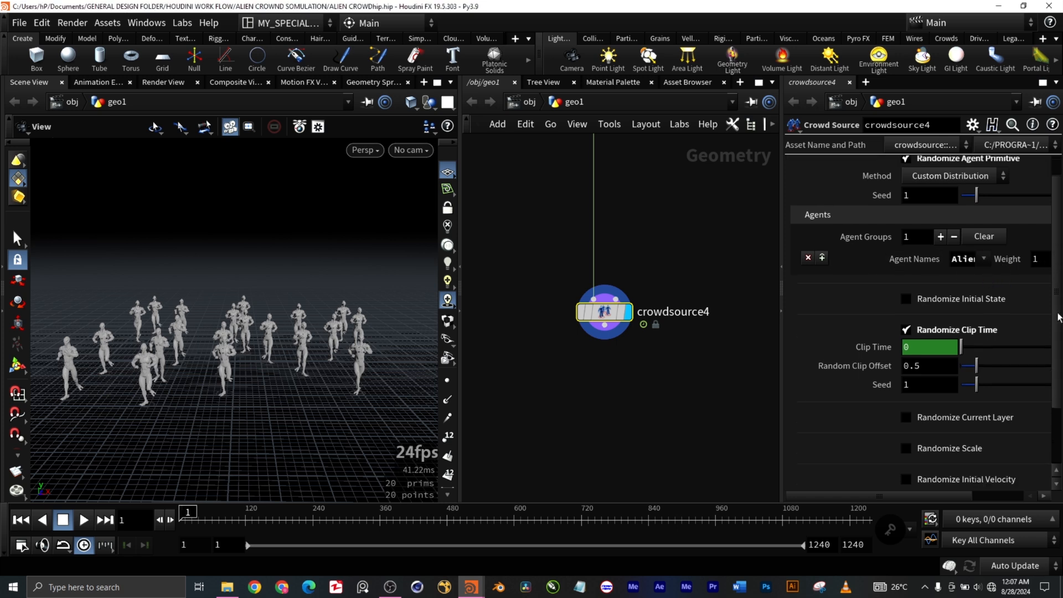
left_click(940, 237)
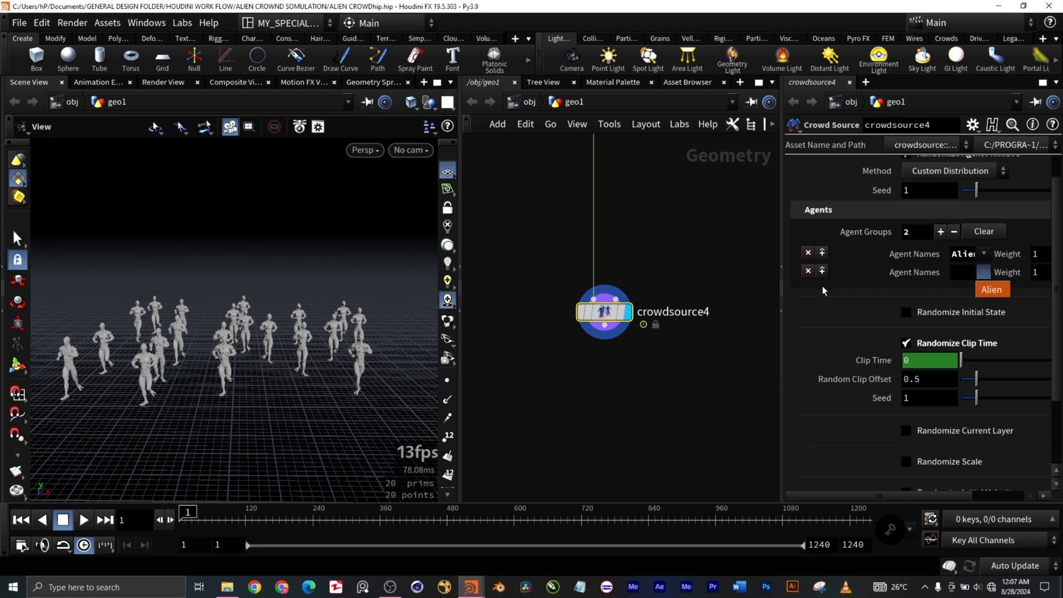
left_click(885, 287)
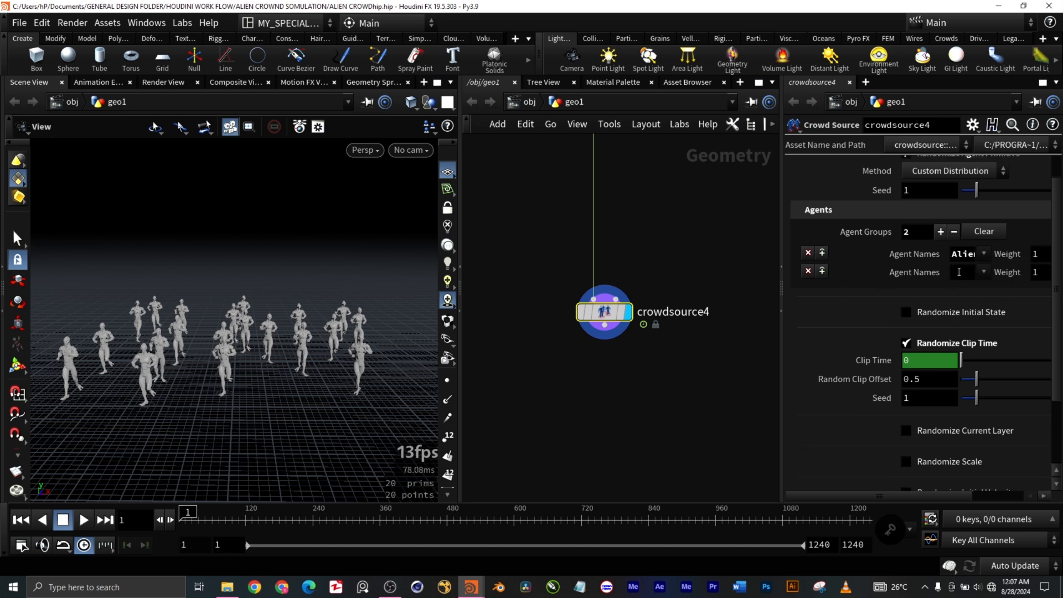
Step: Review the crowd source's randomization options and the chain of agent and clip nodes feeding it
scroll(959, 267, "up", 2)
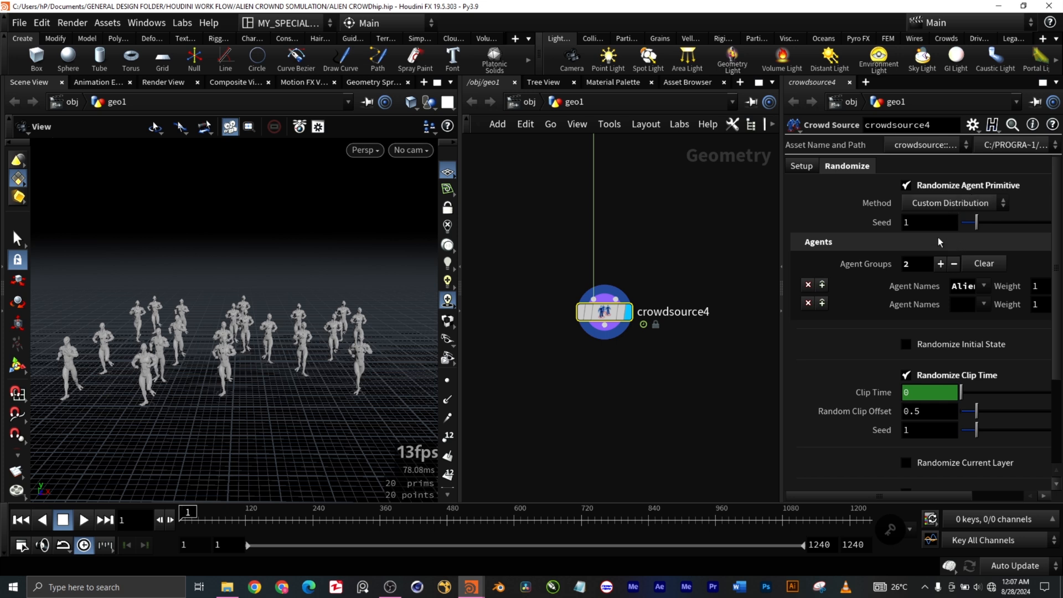
scroll(630, 262, "down", 9)
scroll(677, 231, "up", 1)
middle_click_drag(677, 232, 684, 320)
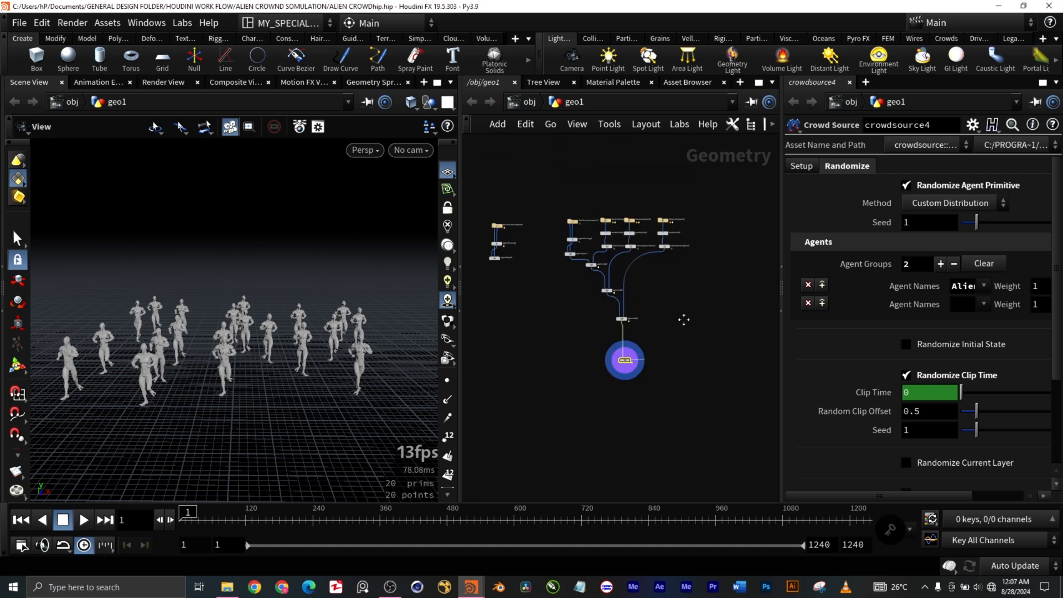
scroll(652, 304, "up", 5)
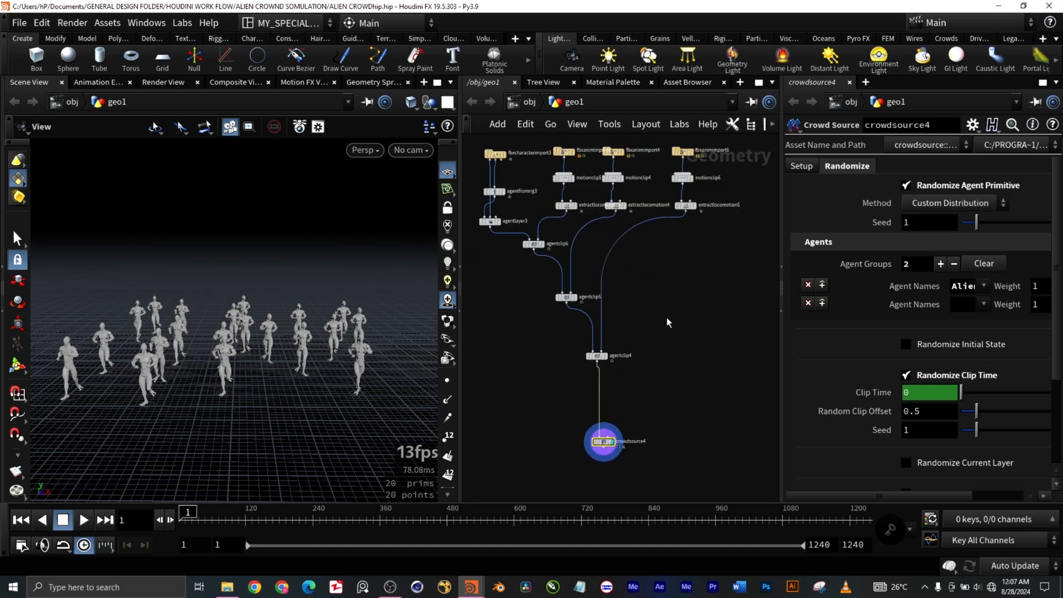
scroll(630, 309, "down", 2)
scroll(630, 309, "up", 2)
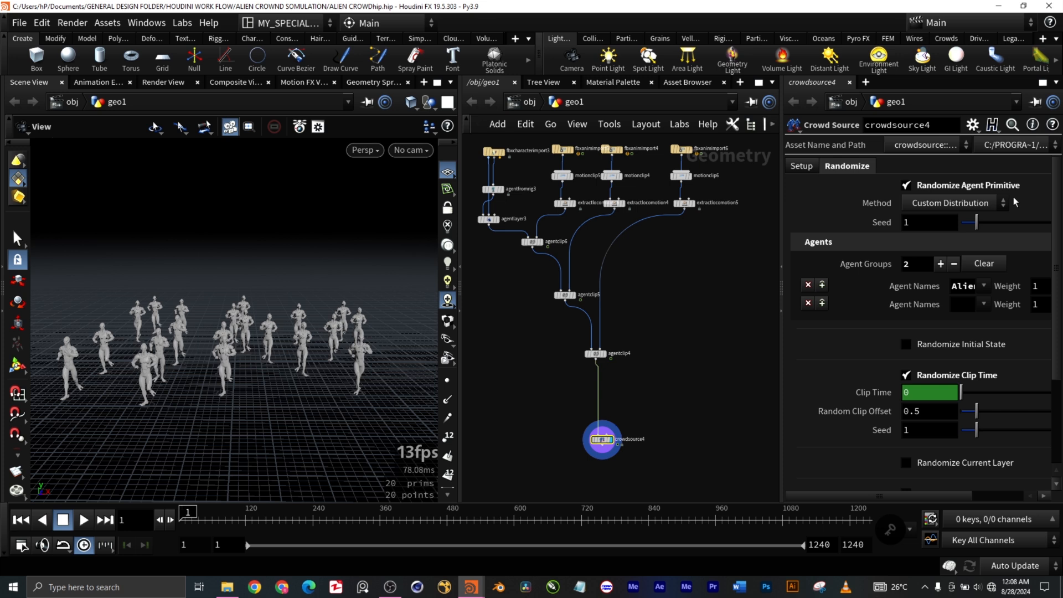
scroll(1000, 354, "down", 3)
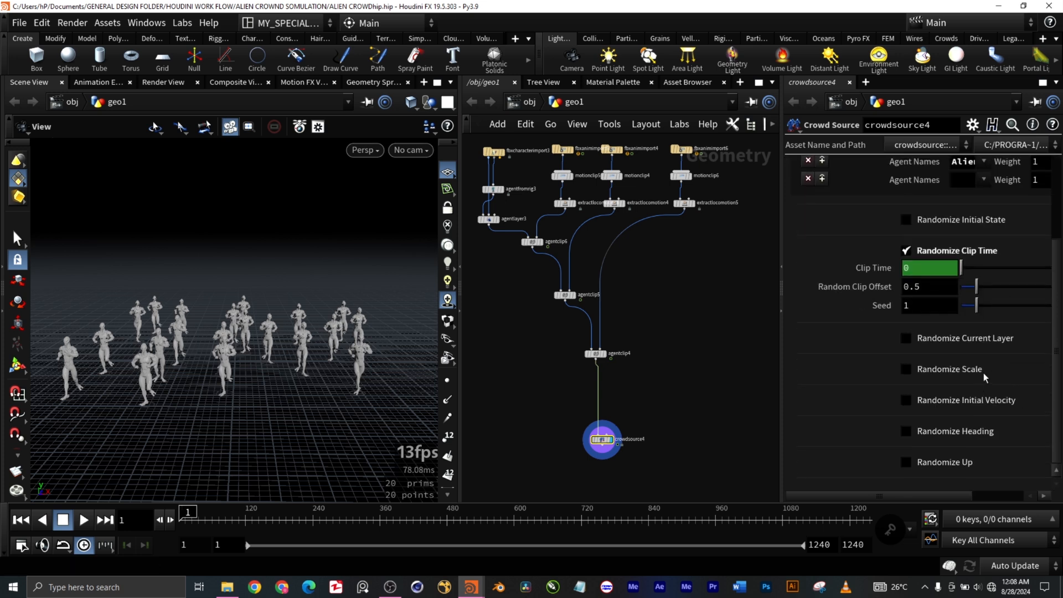
scroll(984, 373, "up", 2)
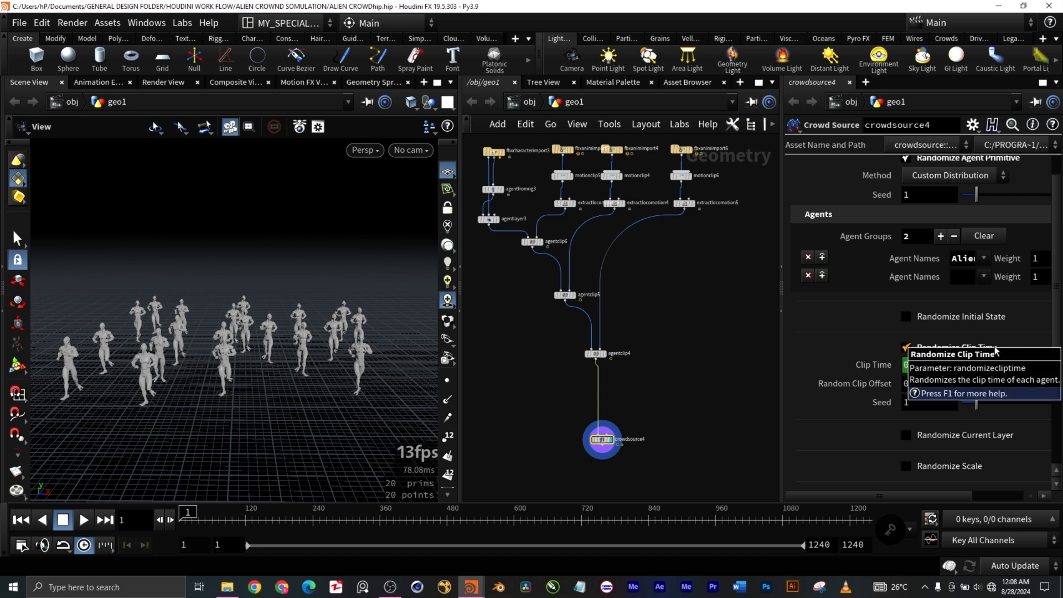
scroll(867, 321, "up", 1)
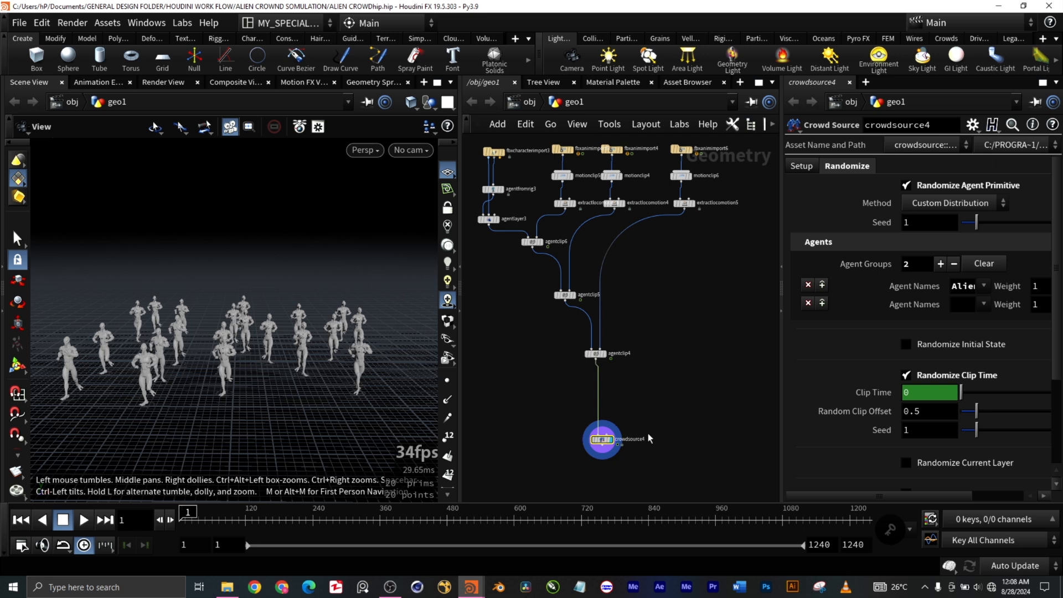
Step: Display the merge1 node that combines the existing crowd sources and view the whole merged crowd from farther away
scroll(611, 447, "up", 4)
scroll(598, 419, "down", 4)
scroll(601, 406, "down", 5)
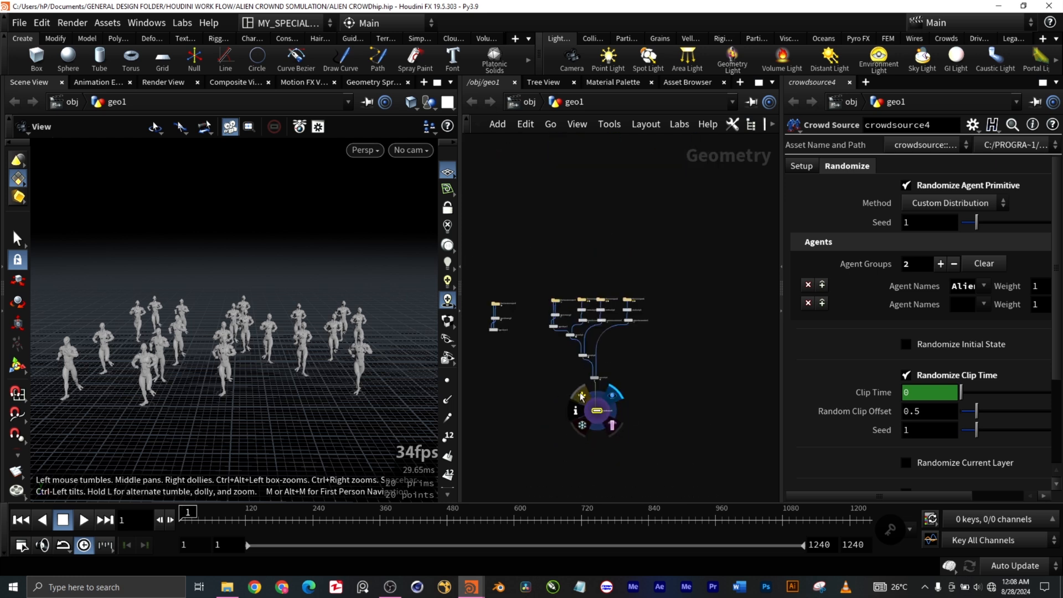
middle_click_drag(672, 441, 710, 417)
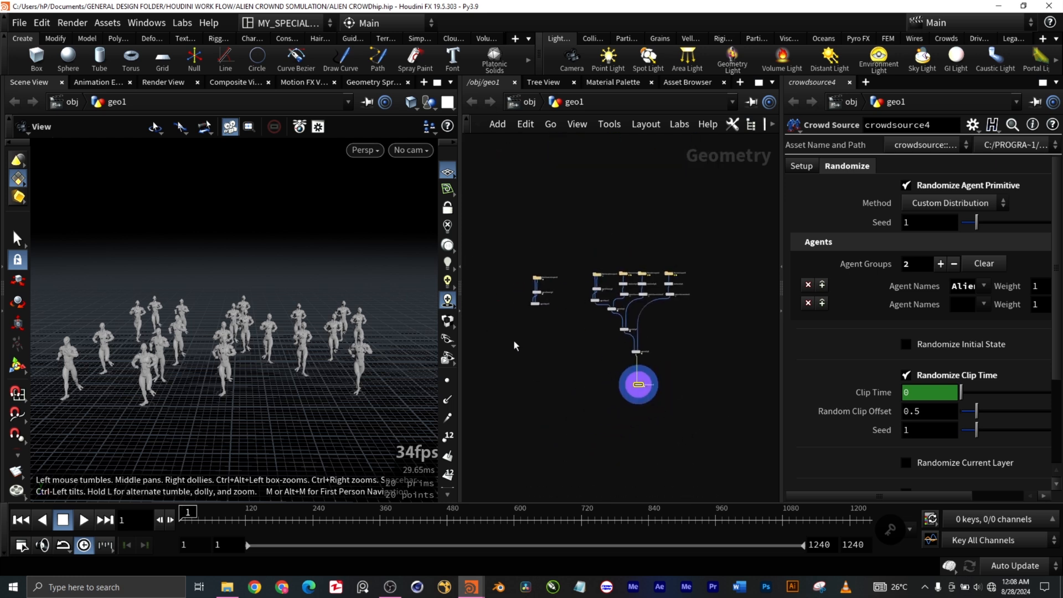
scroll(532, 305, "up", 2)
middle_click_drag(546, 400, 690, 357)
middle_click_drag(534, 379, 723, 360)
scroll(572, 385, "up", 5)
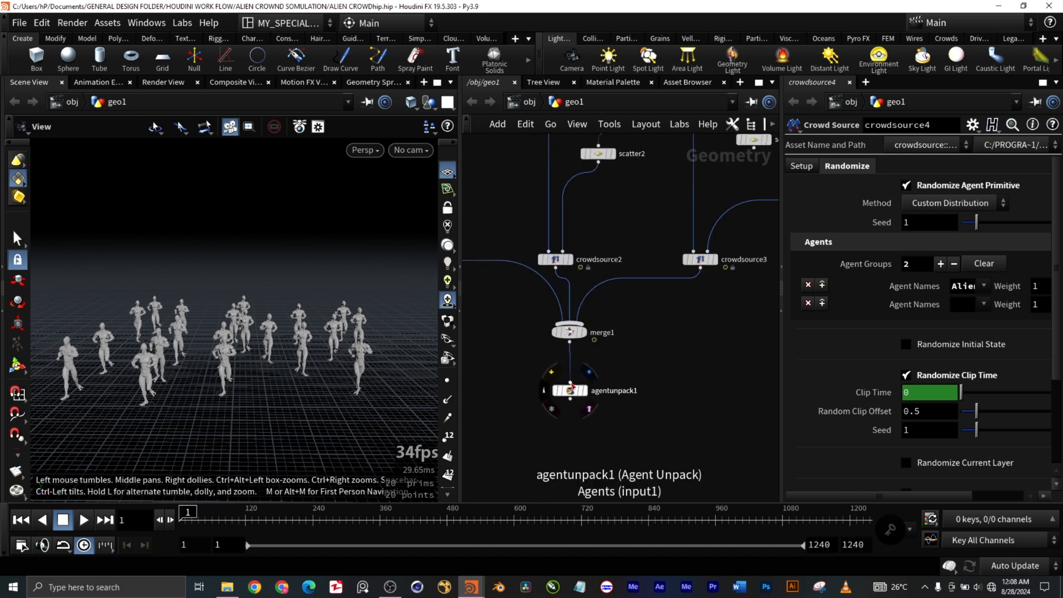
left_click(585, 336)
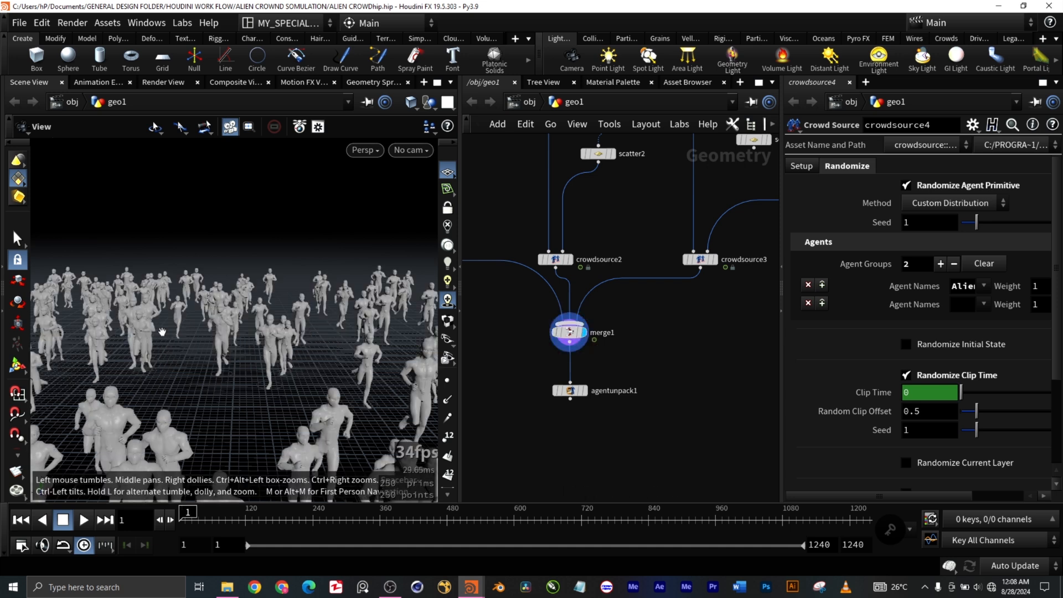
scroll(208, 382, "down", 5)
scroll(226, 386, "down", 6)
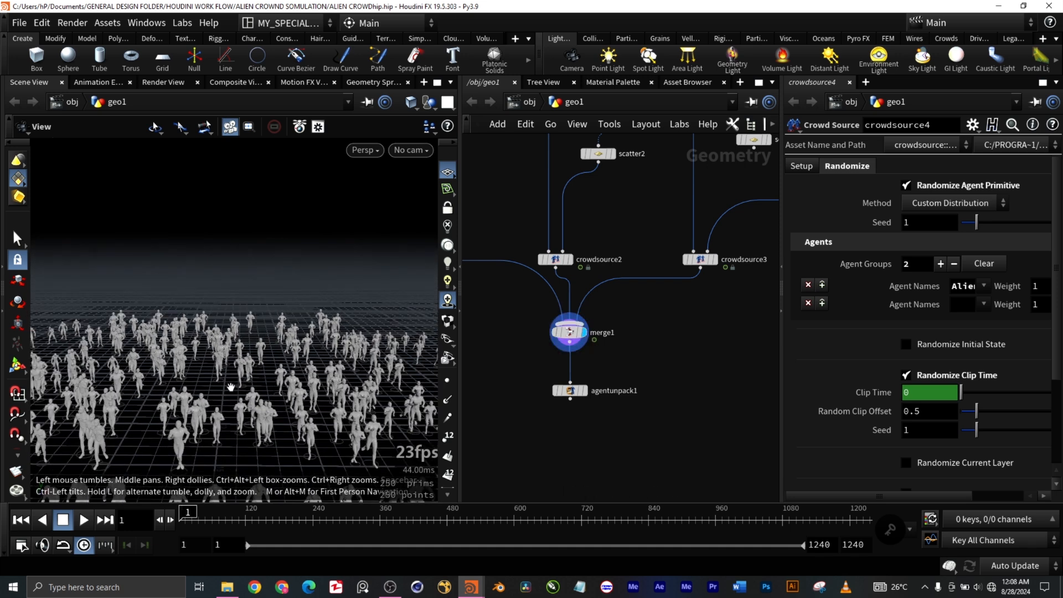
left_click_drag(303, 458, 311, 404)
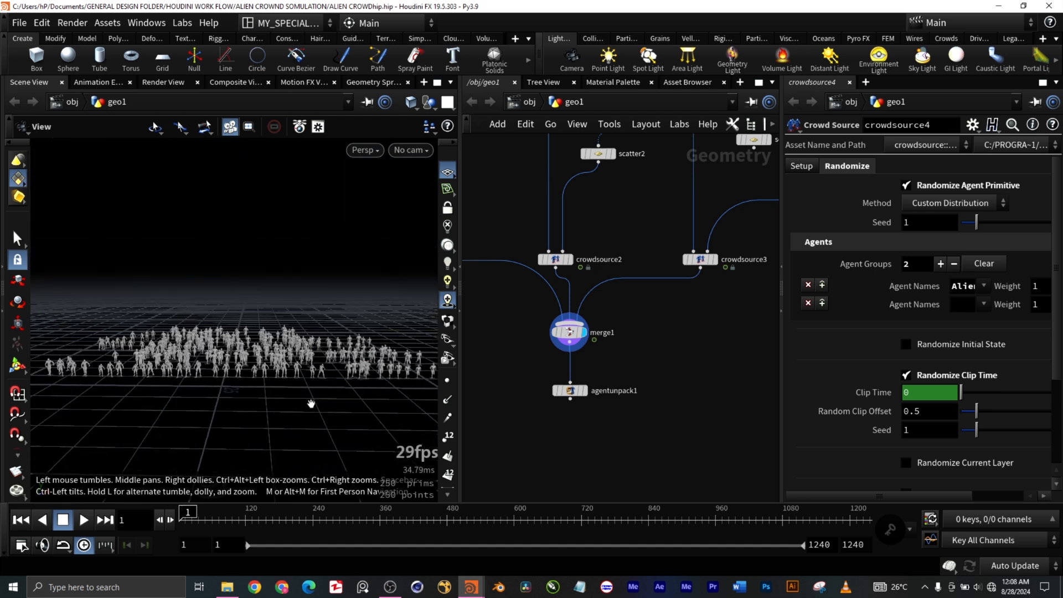